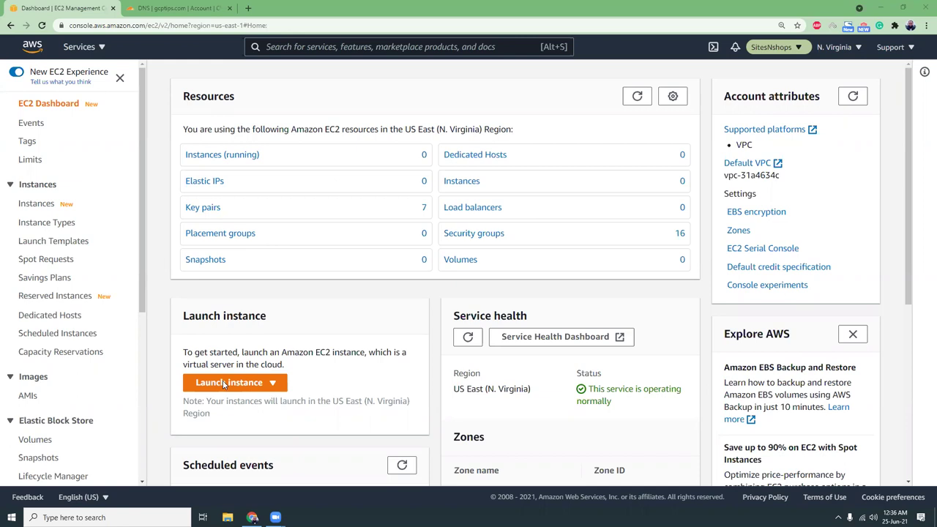
# Start the instance launch wizard and select the Amazon Linux 2 AMI.
pyautogui.click(249, 386)
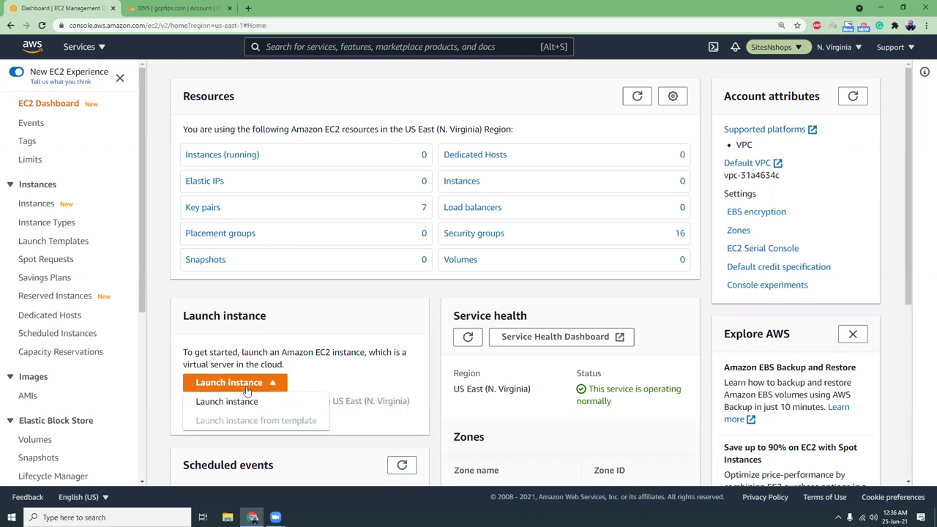
pyautogui.click(240, 404)
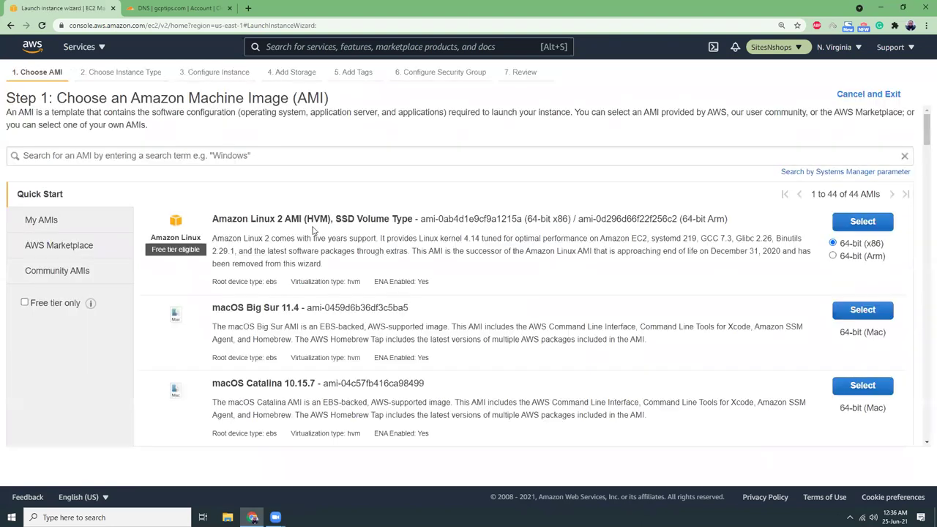
pyautogui.click(861, 223)
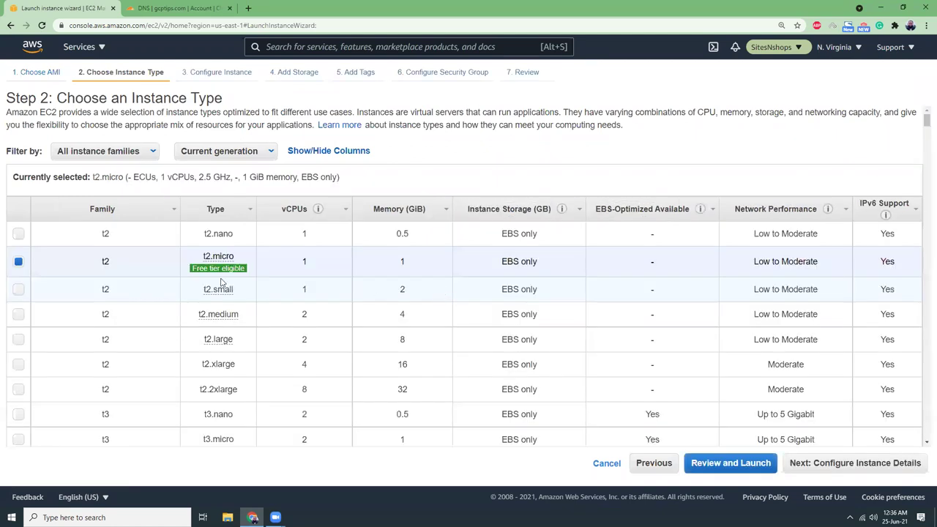
# Keep t2.micro, assign the ec2ssm IAM role, and accept default storage and tags.
pyautogui.click(855, 462)
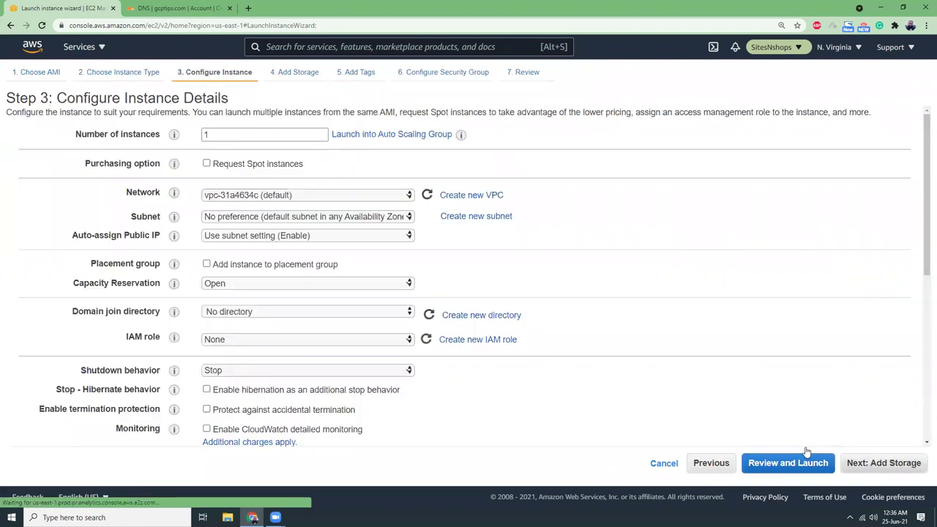
pyautogui.click(223, 341)
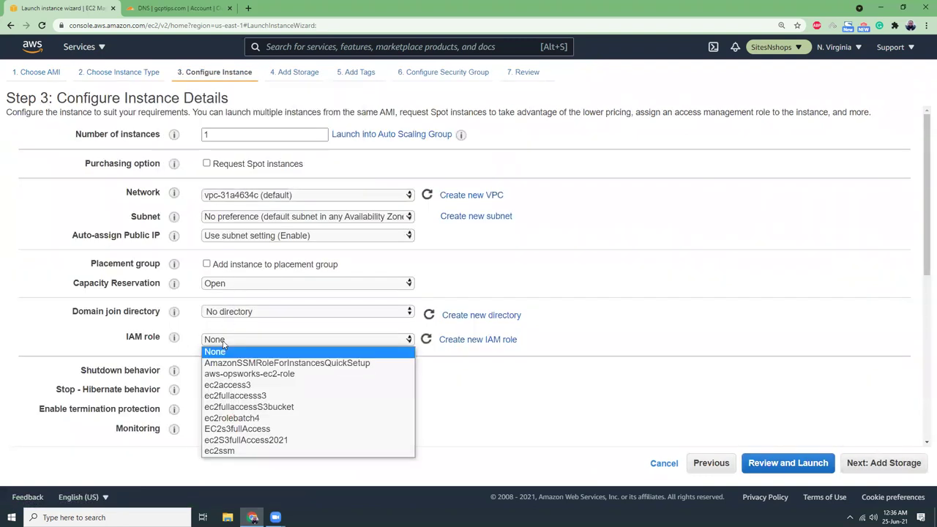
pyautogui.click(238, 451)
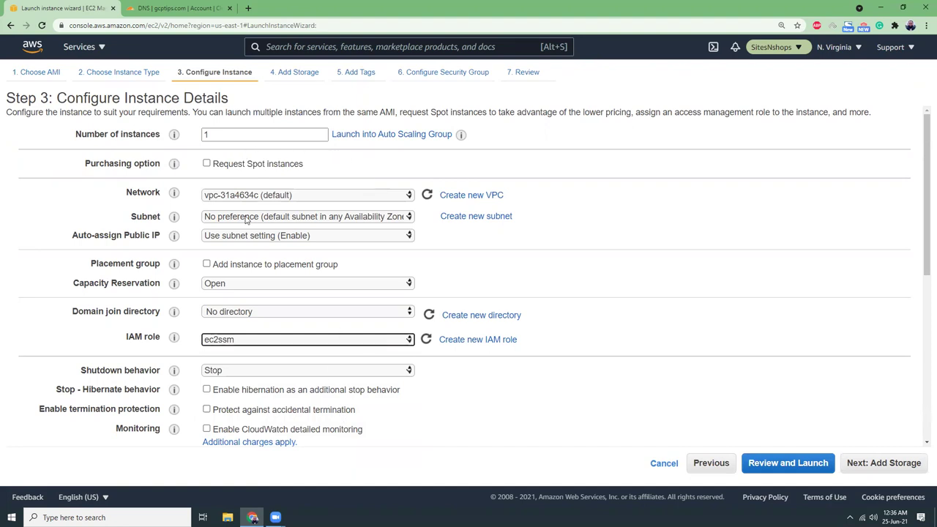
pyautogui.click(888, 463)
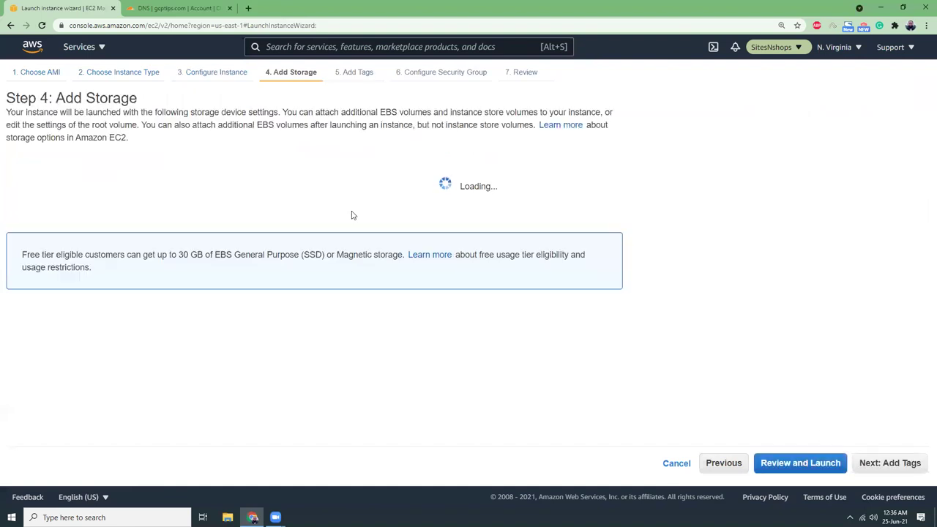
pyautogui.click(890, 461)
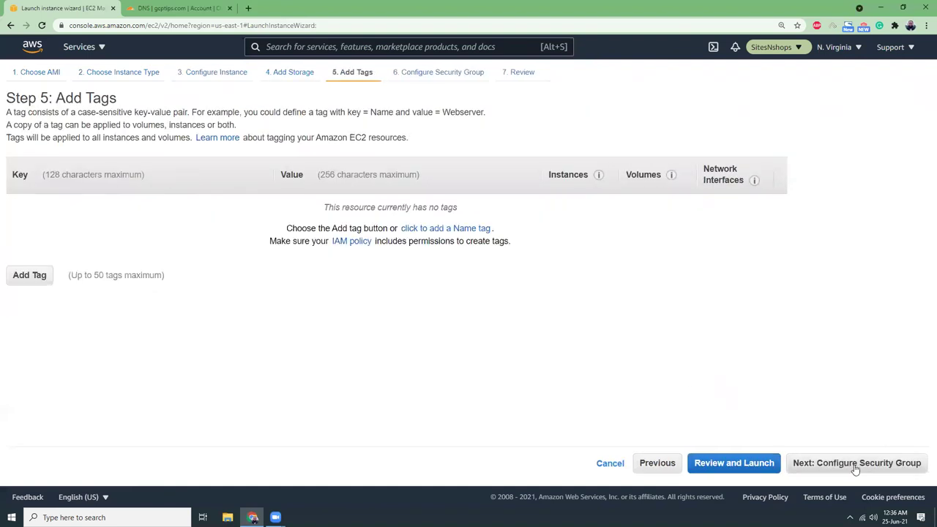
pyautogui.click(857, 464)
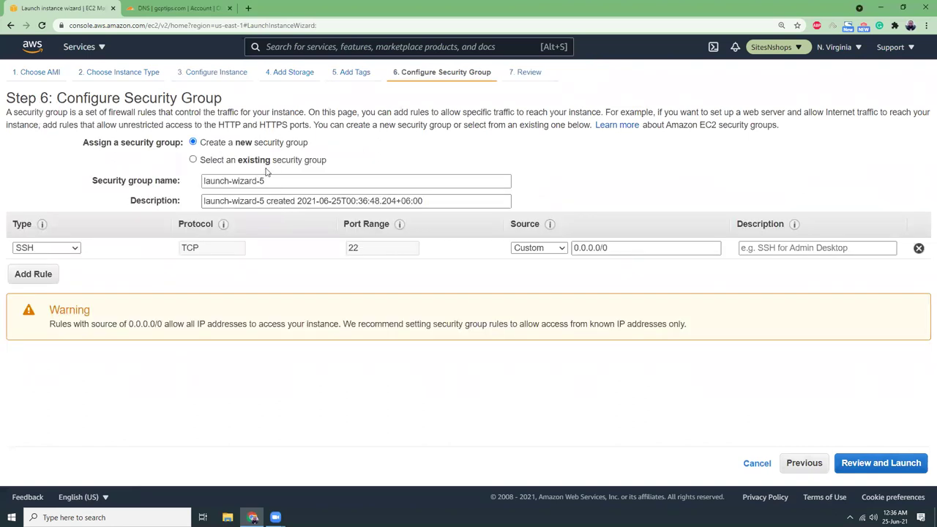
# Add HTTP (port 80) and HTTPS (port 443) inbound rules alongside SSH, then proceed to review.
pyautogui.click(37, 275)
pyautogui.click(65, 269)
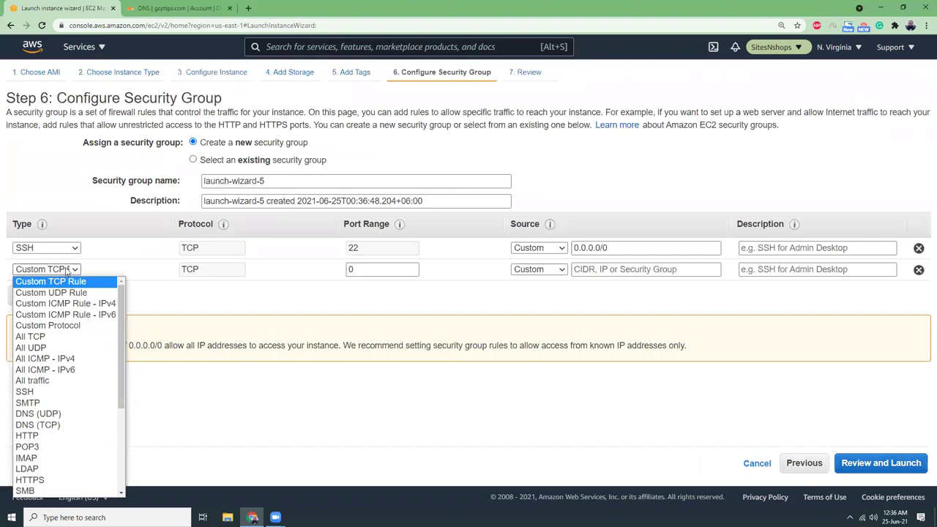
pyautogui.press('h')
pyautogui.press('Return')
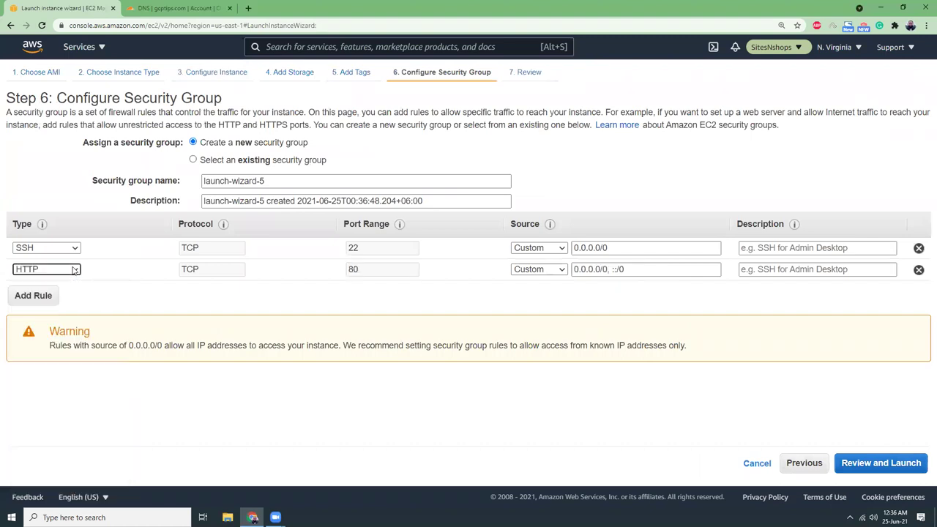
pyautogui.click(47, 297)
pyautogui.click(48, 293)
pyautogui.press('h')
pyautogui.press('Down')
pyautogui.press('Down')
pyautogui.press('Down')
pyautogui.press('Down')
pyautogui.press('Down')
pyautogui.press('Down')
pyautogui.press('Return')
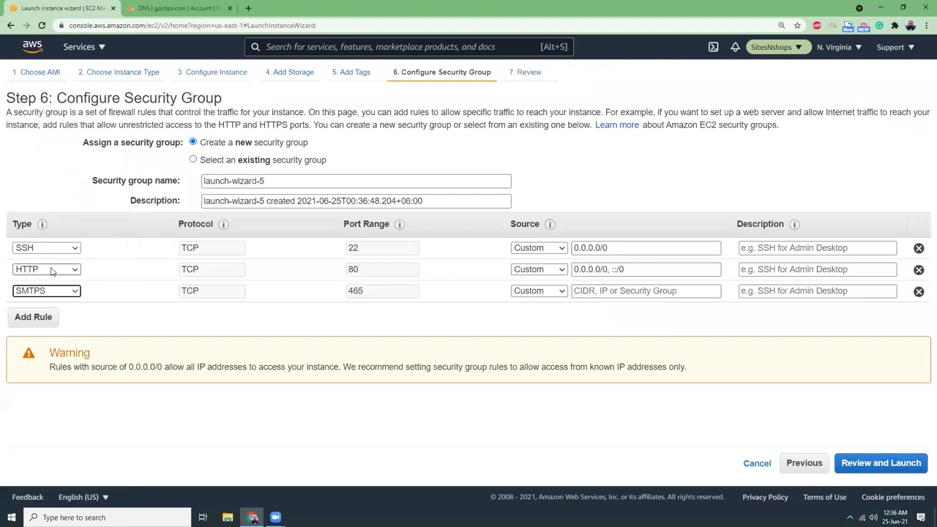
pyautogui.click(47, 291)
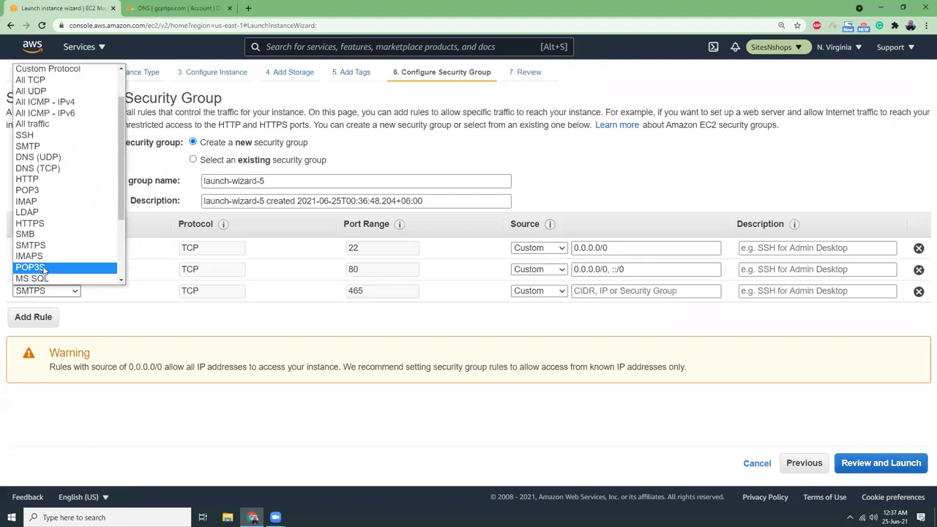
pyautogui.click(50, 224)
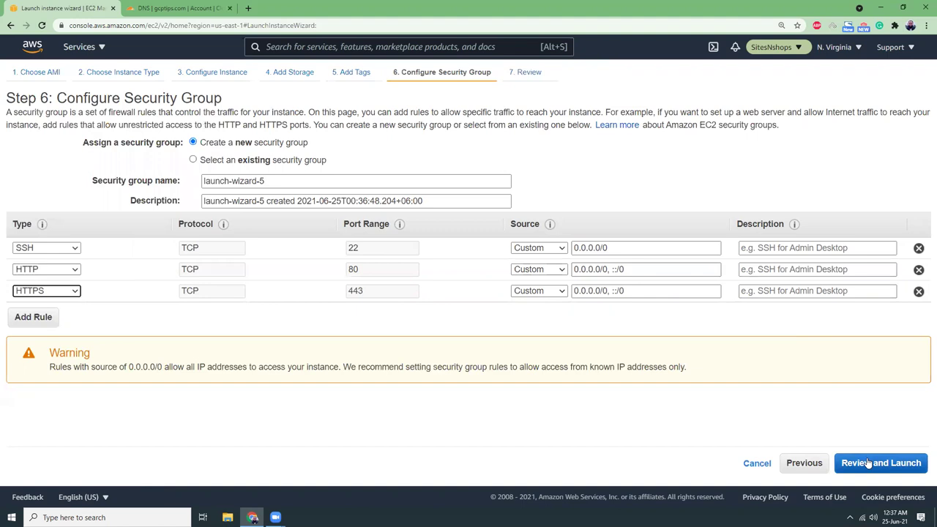
pyautogui.click(869, 462)
# Launch the instance using the 27nov key pair, acknowledging the private key file.
pyautogui.click(906, 462)
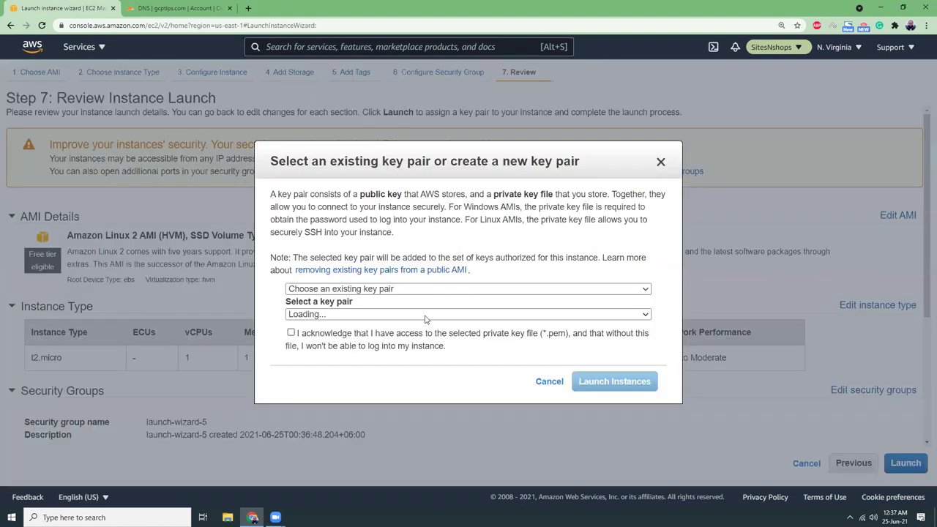
pyautogui.click(291, 333)
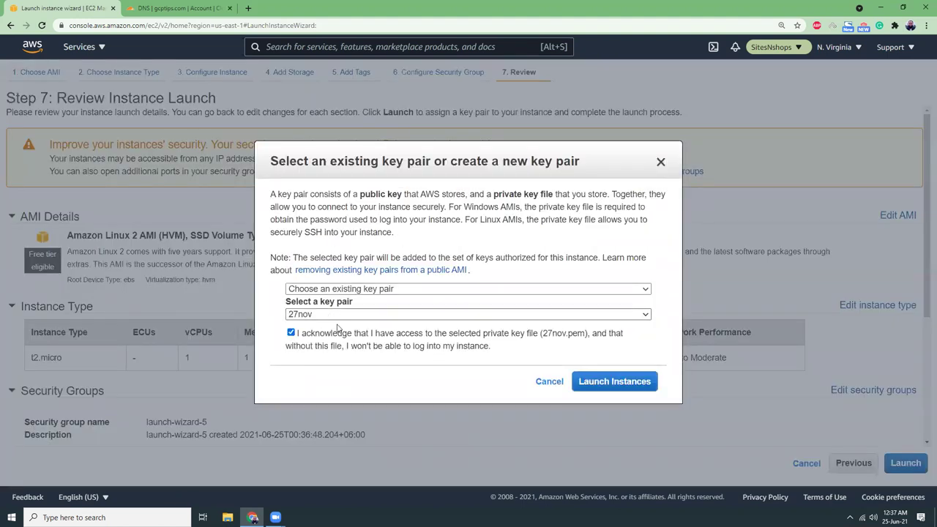
pyautogui.click(614, 382)
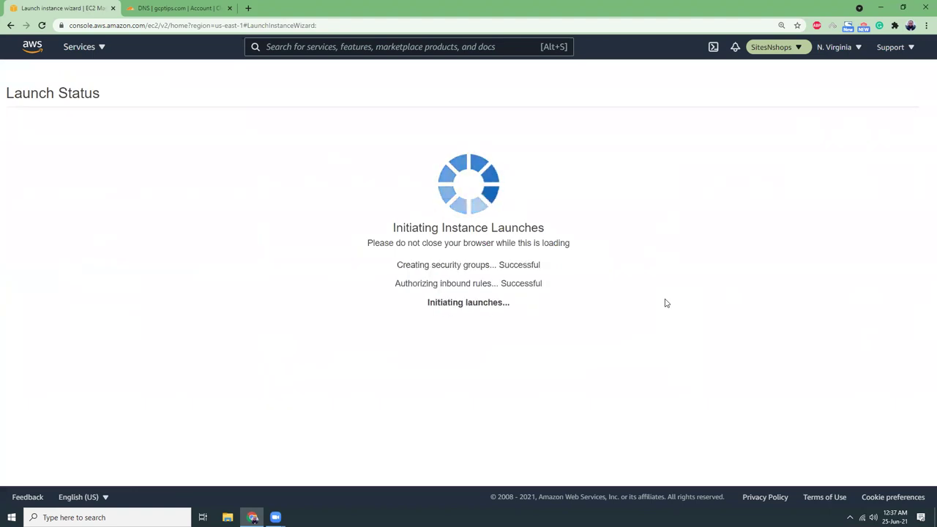
# Go to the instances list and open the new instance's summary.
pyautogui.scroll(-1, 842, 432)
pyautogui.click(894, 472)
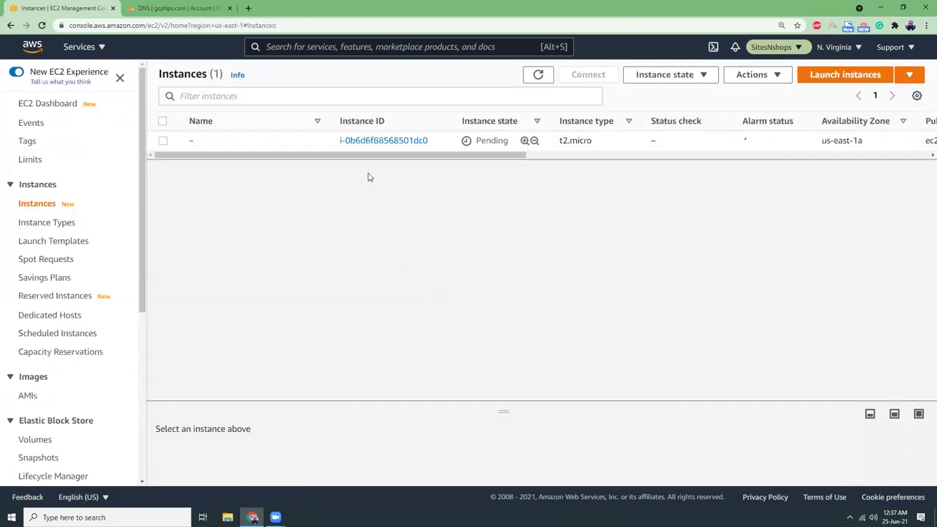
pyautogui.click(371, 144)
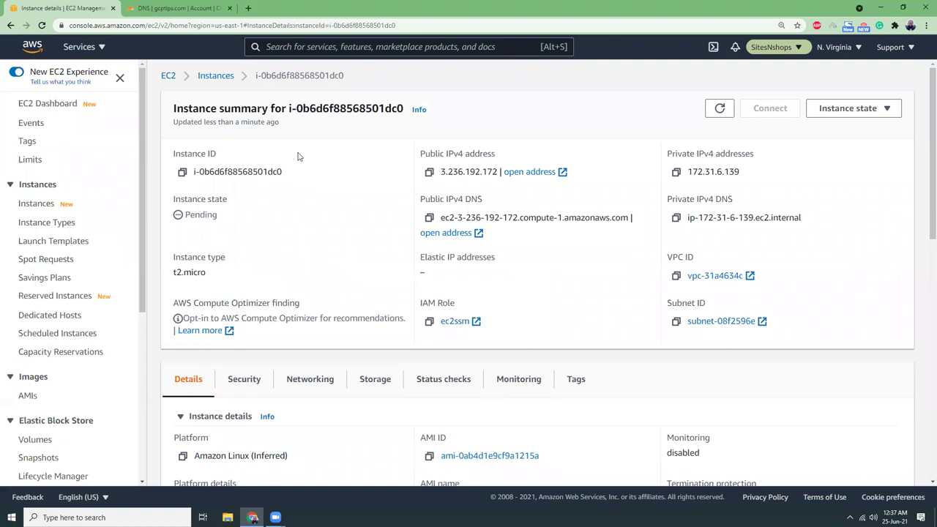
pyautogui.click(249, 8)
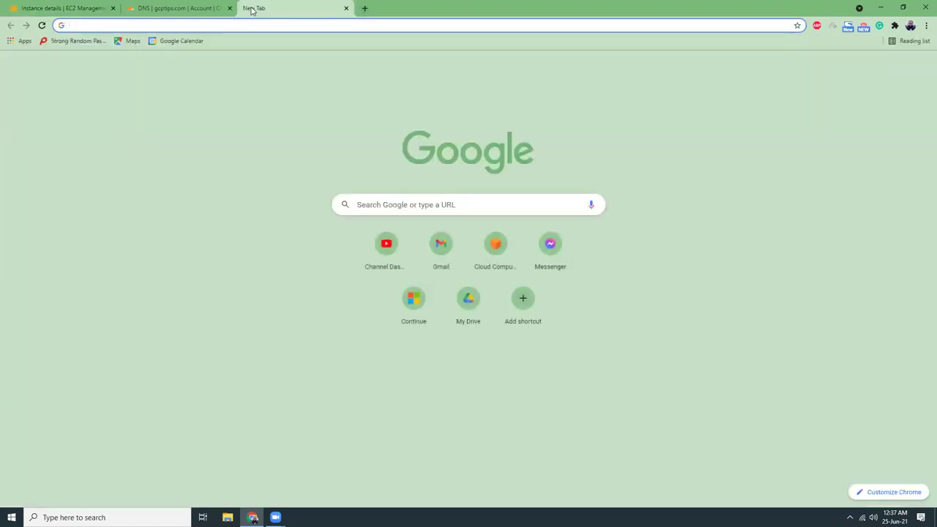
# Search the awswithatiq.com blog for nginx.
pyautogui.write('aw')
pyautogui.press('Tab')
pyautogui.write('nginx')
pyautogui.press('Return')
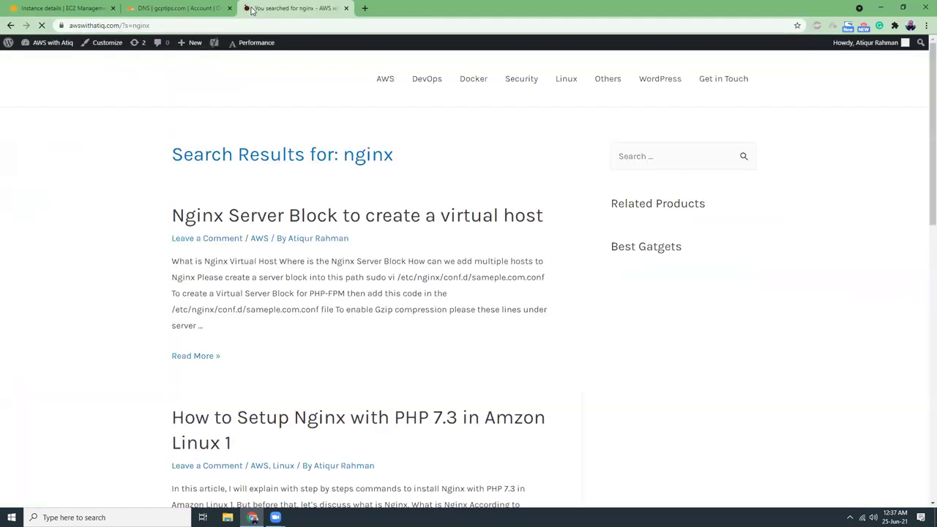
# Select the sudo yum update -y command in the php nginx Amazon Linux 2 article.
pyautogui.scroll(-3, 373, 166)
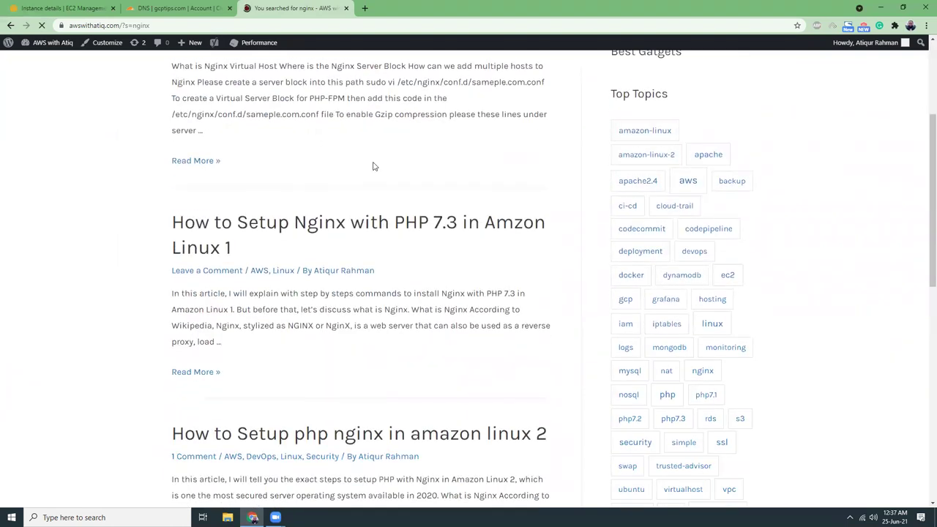
pyautogui.scroll(-2, 372, 166)
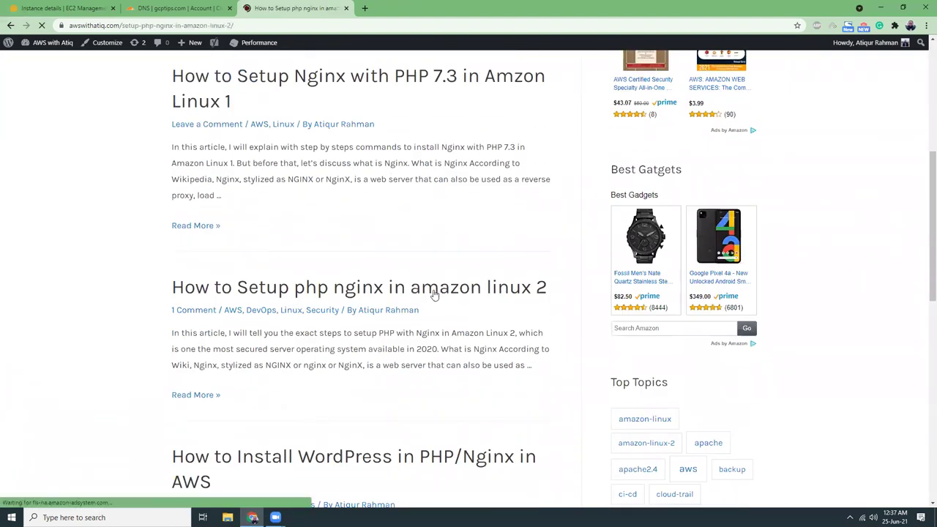
pyautogui.scroll(-7, 431, 290)
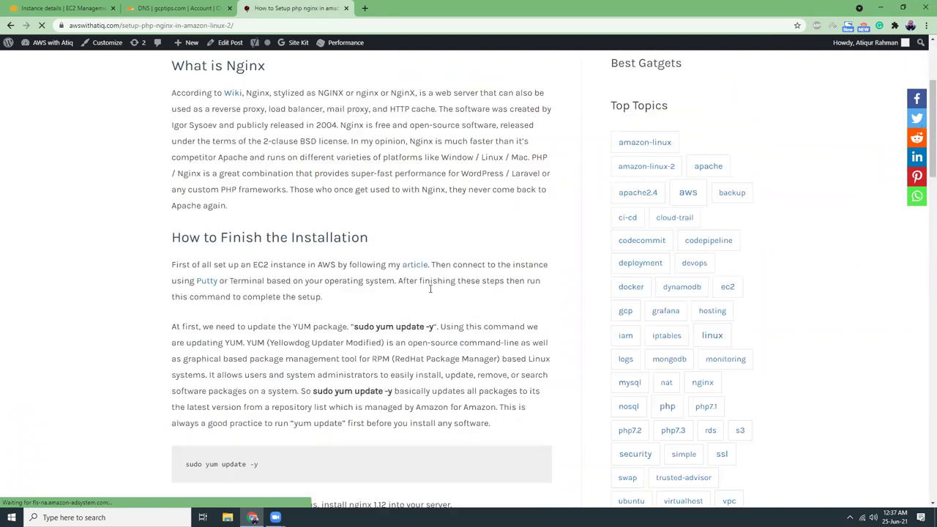
pyautogui.moveTo(186, 208); pyautogui.dragTo(267, 213)
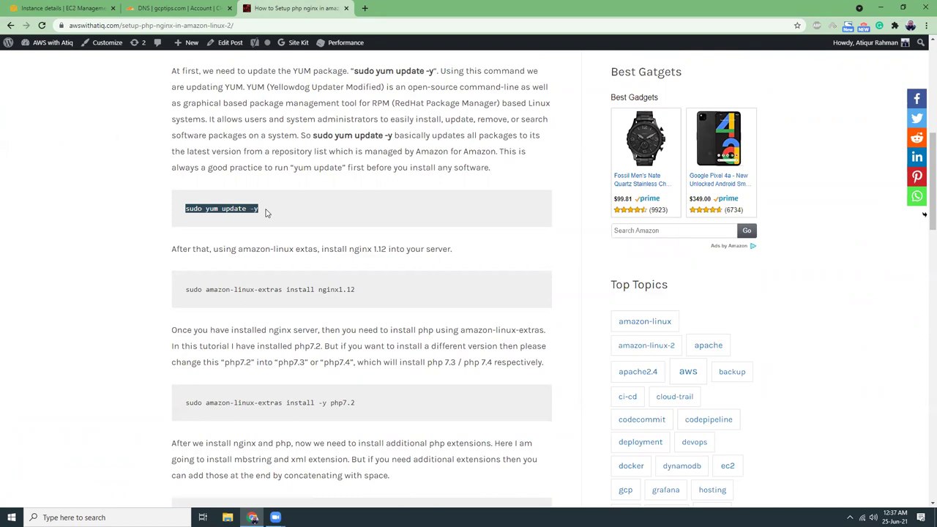
pyautogui.click(62, 8)
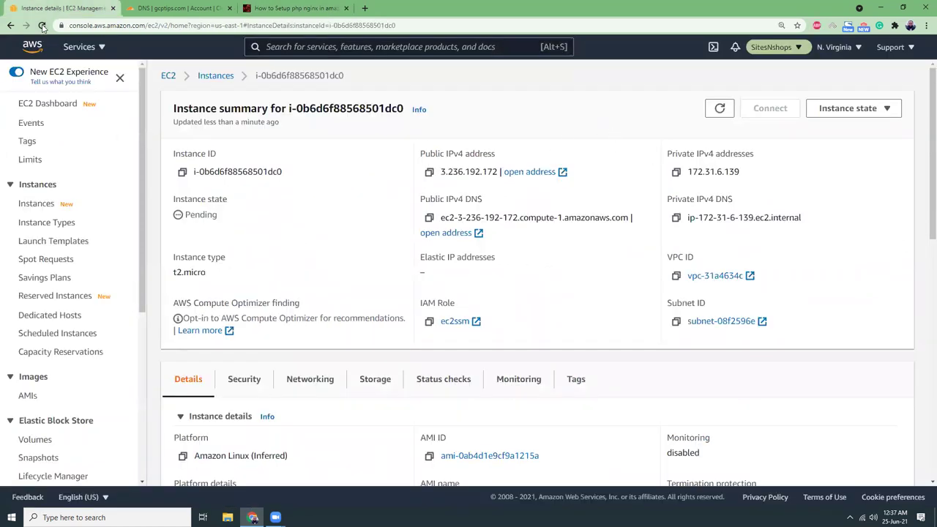
# Refresh the instance page and connect to the running instance through Session Manager.
pyautogui.click(41, 25)
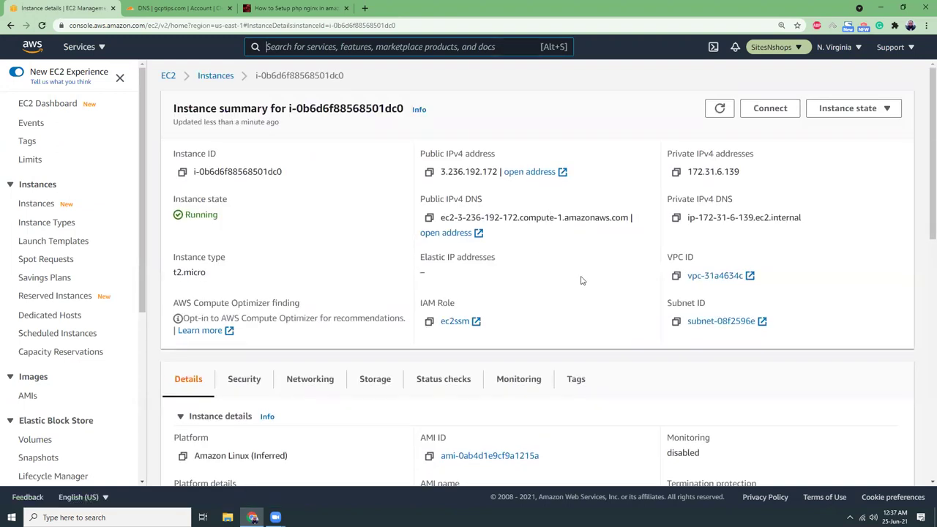
pyautogui.click(786, 113)
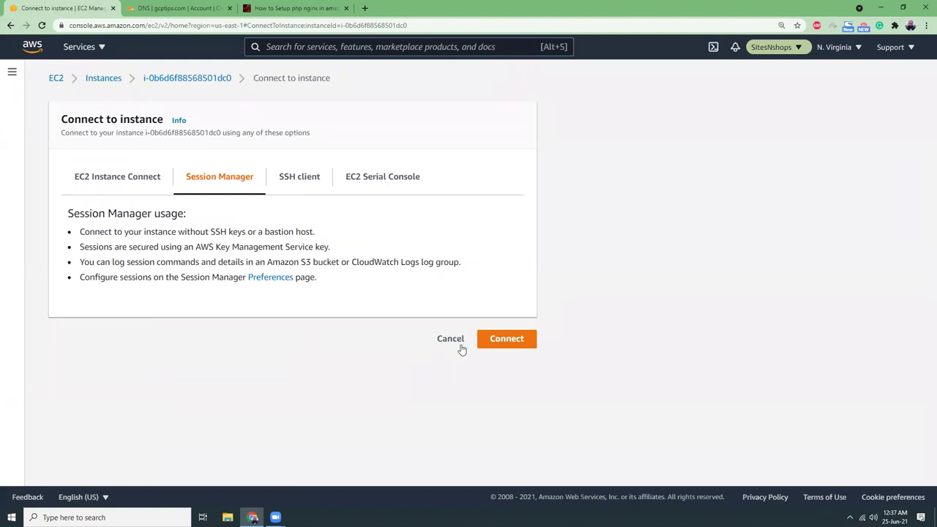
pyautogui.click(507, 339)
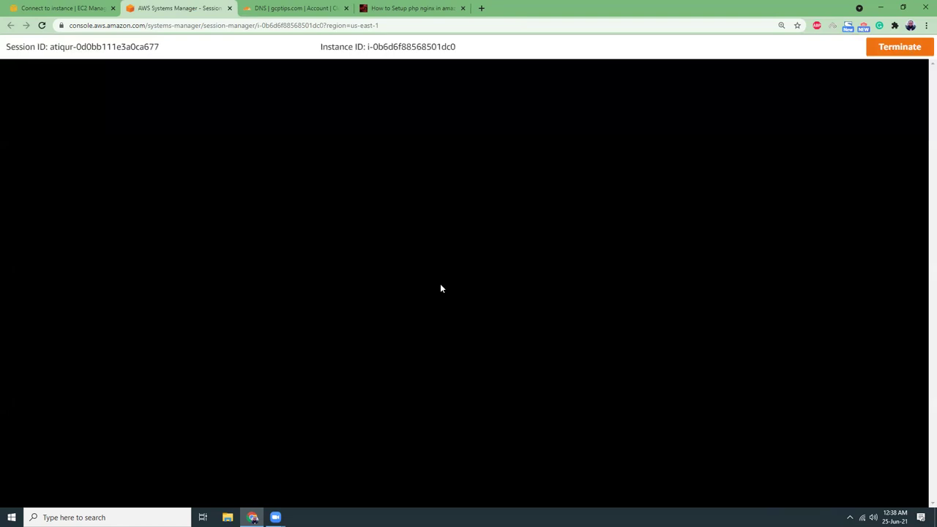
# Paste and run sudo yum update -y in the terminal, then clear the screen.
pyautogui.rightClick(191, 159)
pyautogui.click(220, 245)
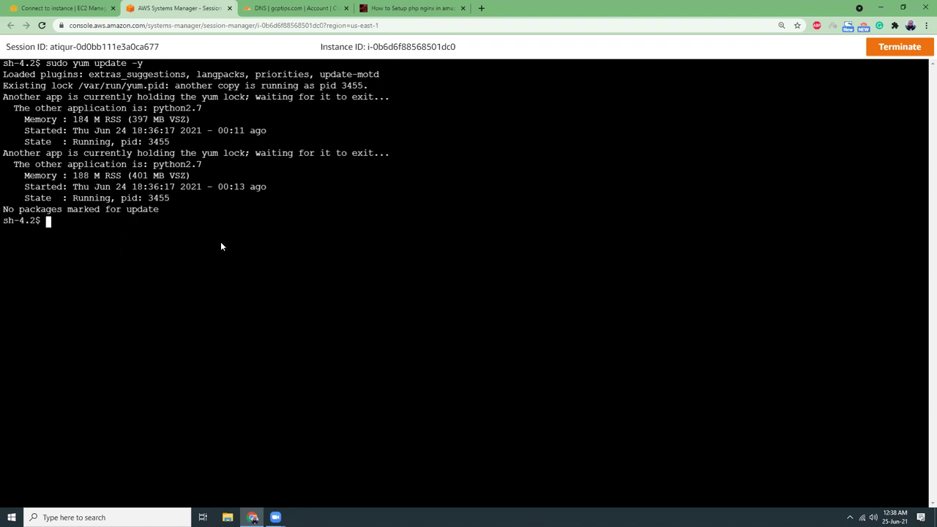
pyautogui.write('clear')
pyautogui.press('Return')
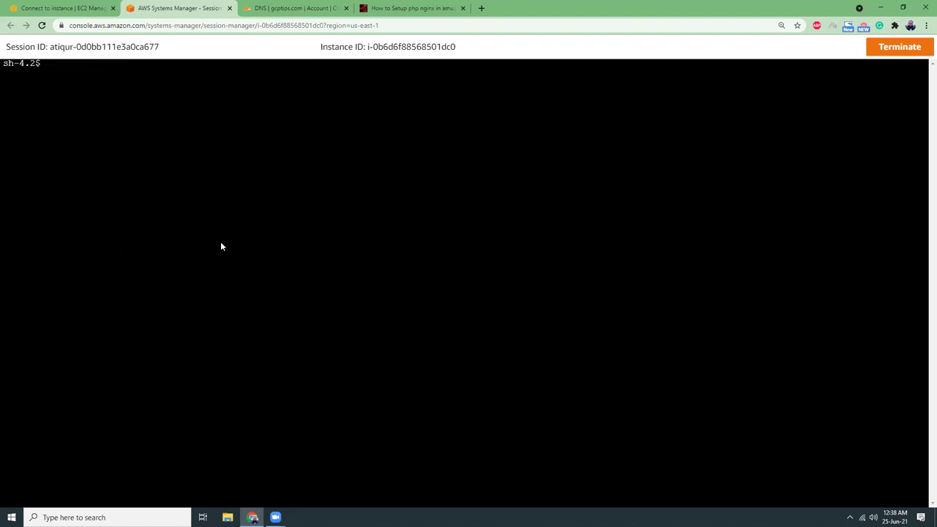
pyautogui.press('Return')
pyautogui.press('Return')
pyautogui.press('Return')
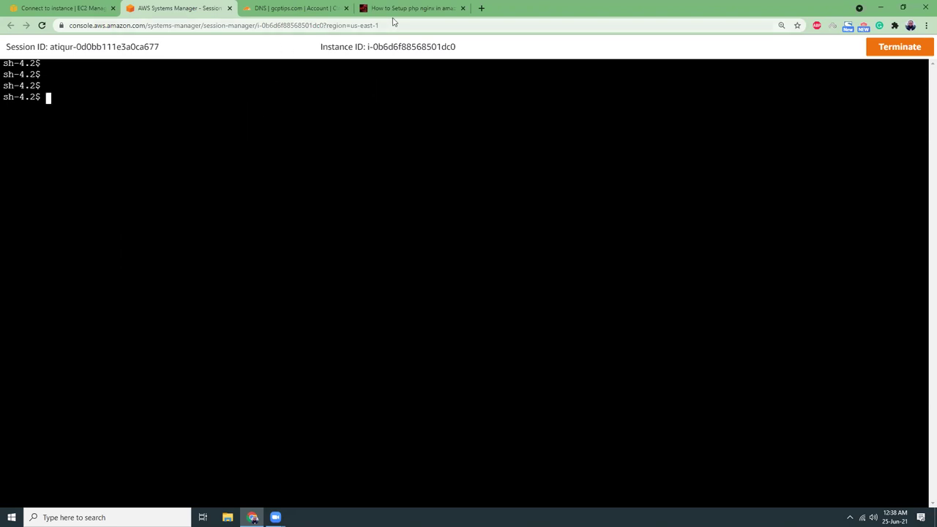
# Copy sudo amazon-linux-extras install nginx1.12 from the tutorial and paste it at the terminal prompt.
pyautogui.click(394, 10)
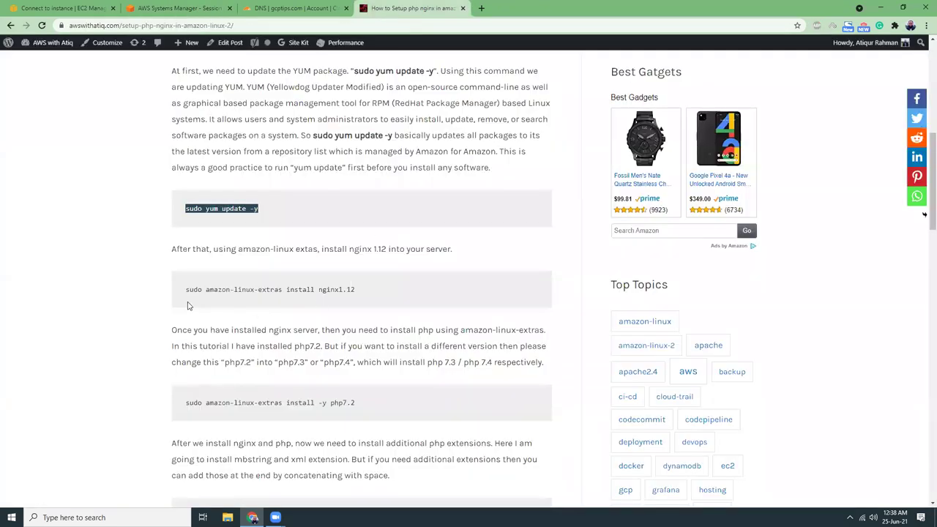
pyautogui.moveTo(186, 292); pyautogui.dragTo(357, 296)
pyautogui.hotkey('ctrl', 'c')
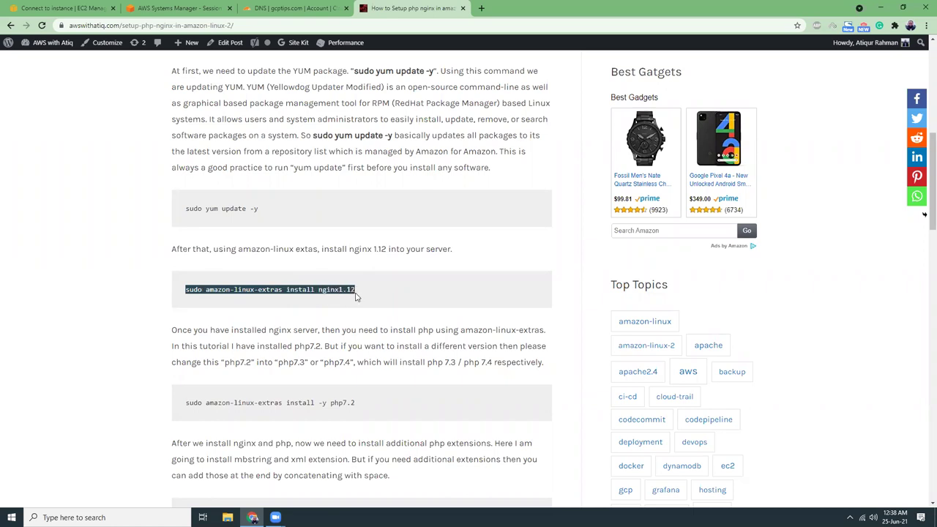
pyautogui.click(210, 13)
pyautogui.rightClick(222, 132)
pyautogui.click(257, 221)
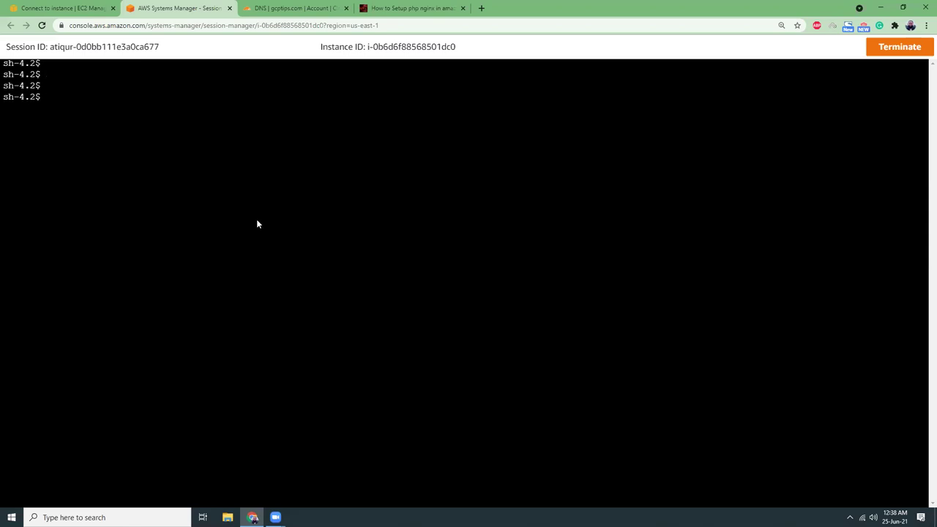
# Run the nginx1.12 install, confirm with y, then clear the terminal.
pyautogui.press('Return')
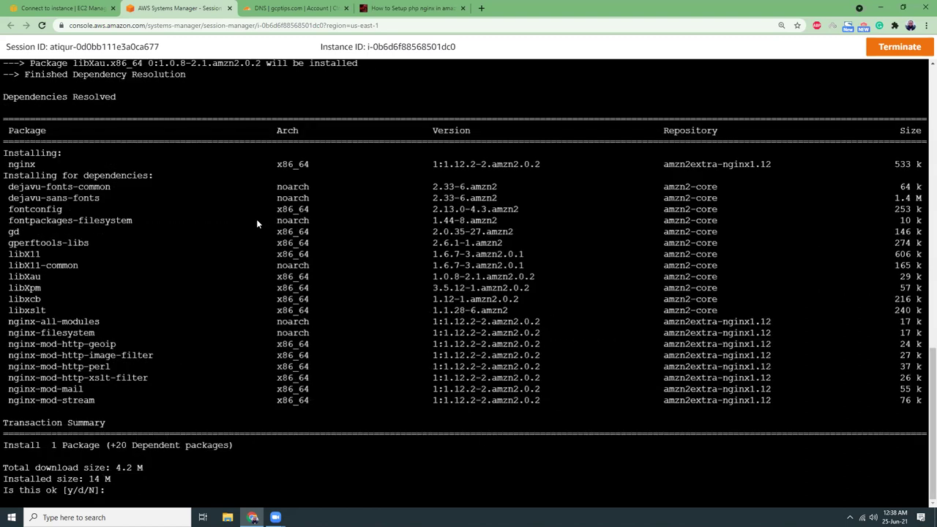
pyautogui.write('y')
pyautogui.press('Return')
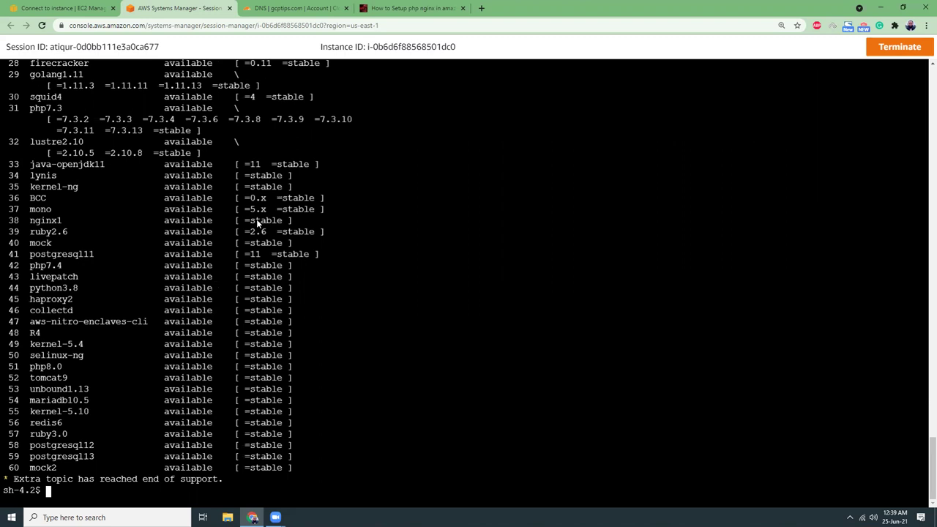
pyautogui.write('clear')
pyautogui.press('Return')
pyautogui.press('Return')
pyautogui.press('Return')
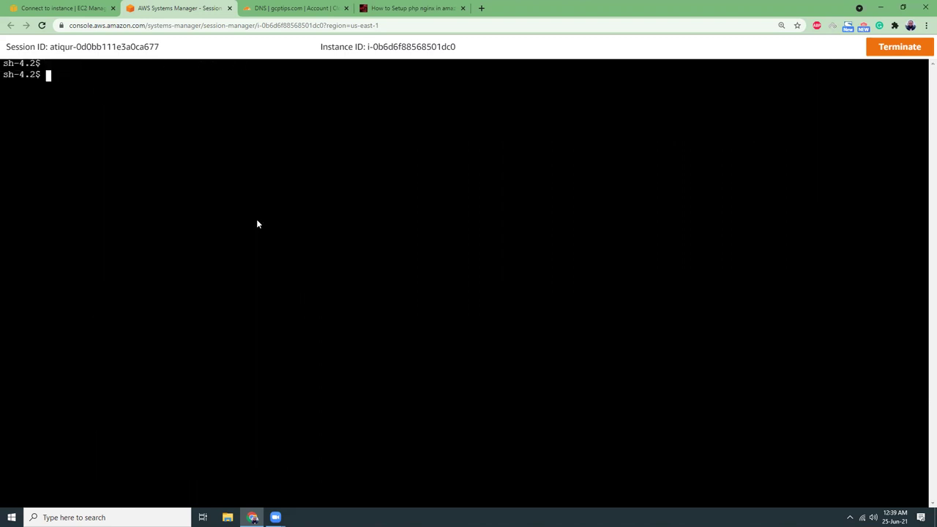
# Scroll the tutorial down to the systemctl start and enable nginx commands.
pyautogui.click(395, 9)
pyautogui.scroll(-3, 218, 249)
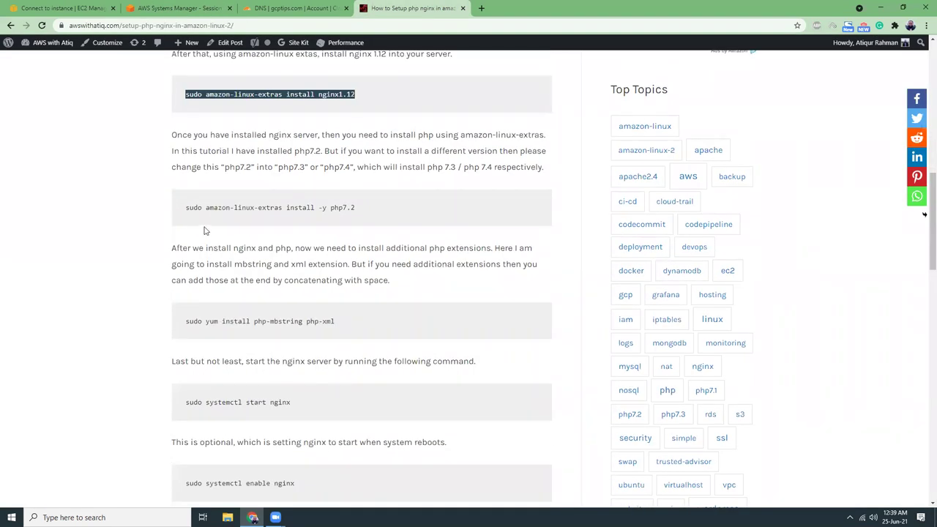
pyautogui.moveTo(339, 209); pyautogui.dragTo(357, 208)
pyautogui.click(357, 207)
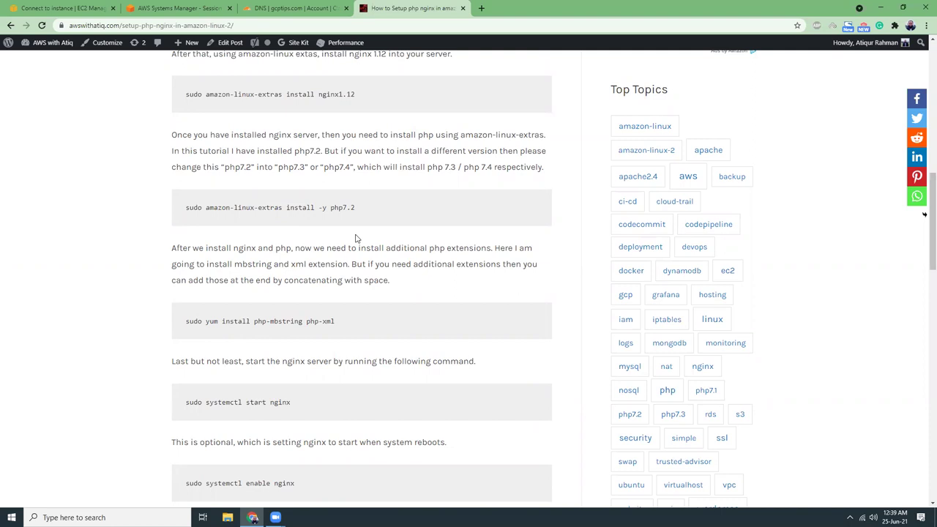
pyautogui.scroll(-1, 356, 239)
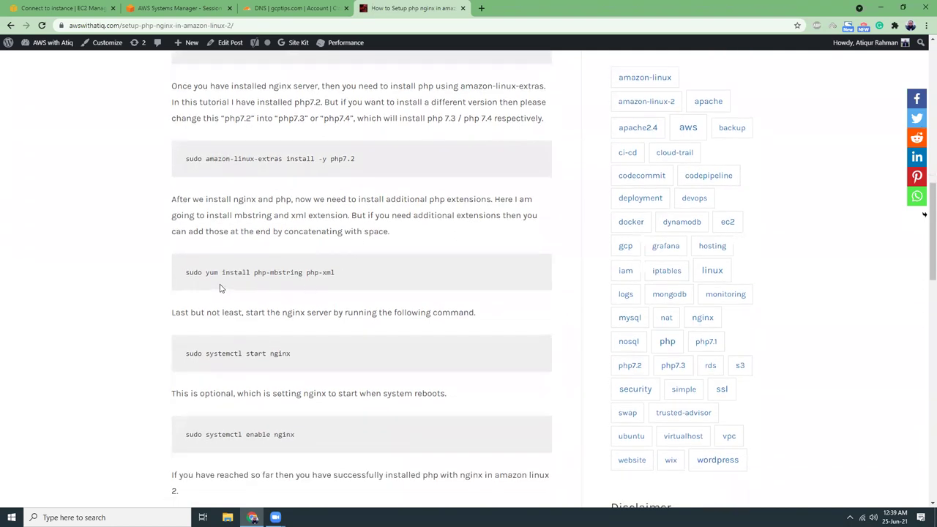
pyautogui.scroll(-1, 246, 293)
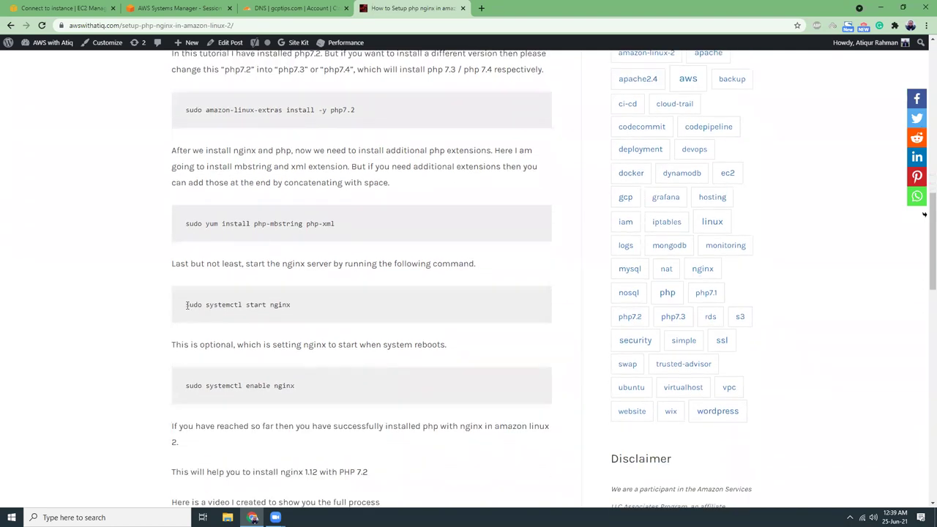
# Copy and run sudo systemctl start nginx in the session terminal.
pyautogui.moveTo(186, 305); pyautogui.dragTo(295, 308)
pyautogui.hotkey('ctrl', 'c')
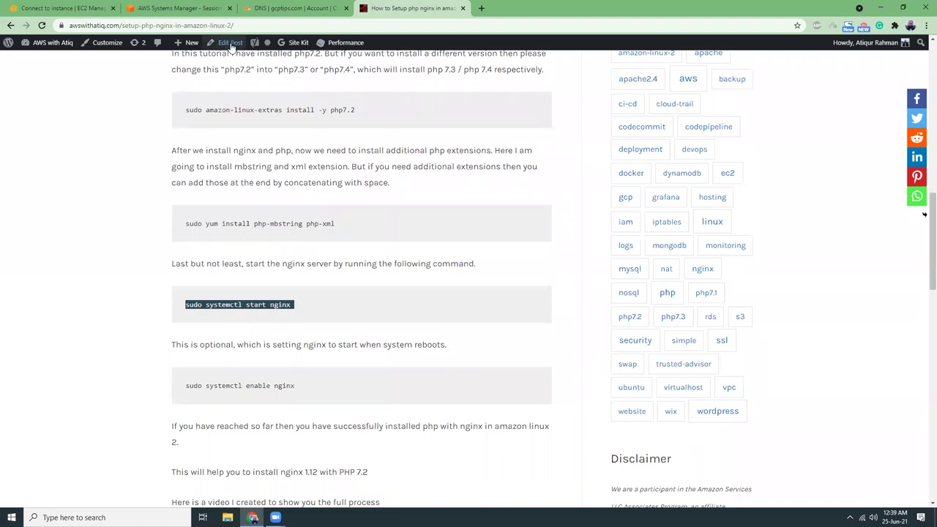
pyautogui.click(180, 8)
pyautogui.rightClick(218, 129)
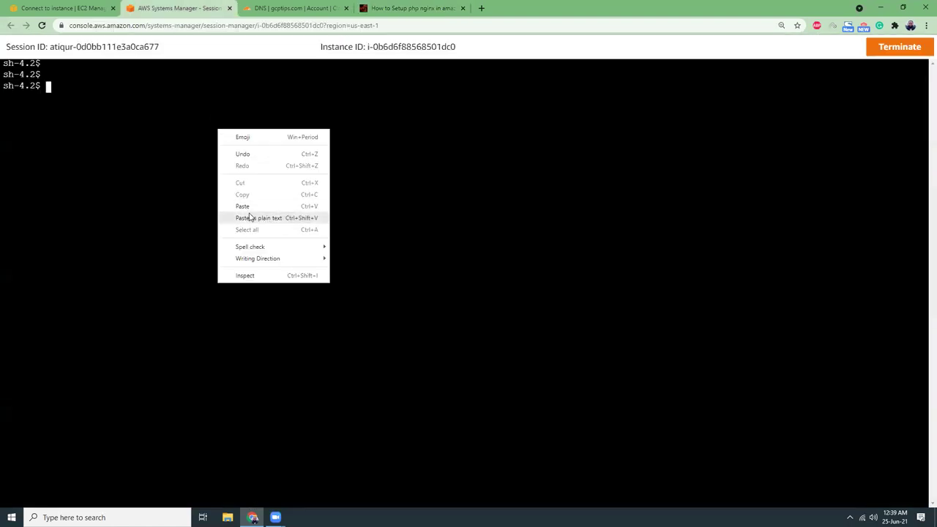
pyautogui.click(249, 216)
pyautogui.press('Return')
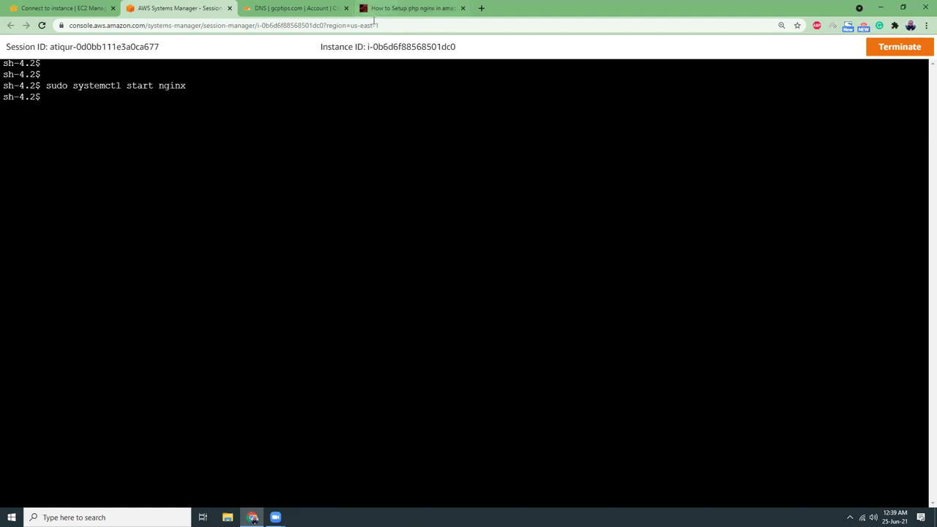
# Copy and run sudo systemctl enable nginx so nginx starts at boot.
pyautogui.click(375, 8)
pyautogui.moveTo(186, 388); pyautogui.dragTo(318, 389)
pyautogui.click(179, 10)
pyautogui.rightClick(218, 130)
pyautogui.click(246, 217)
pyautogui.press('Return')
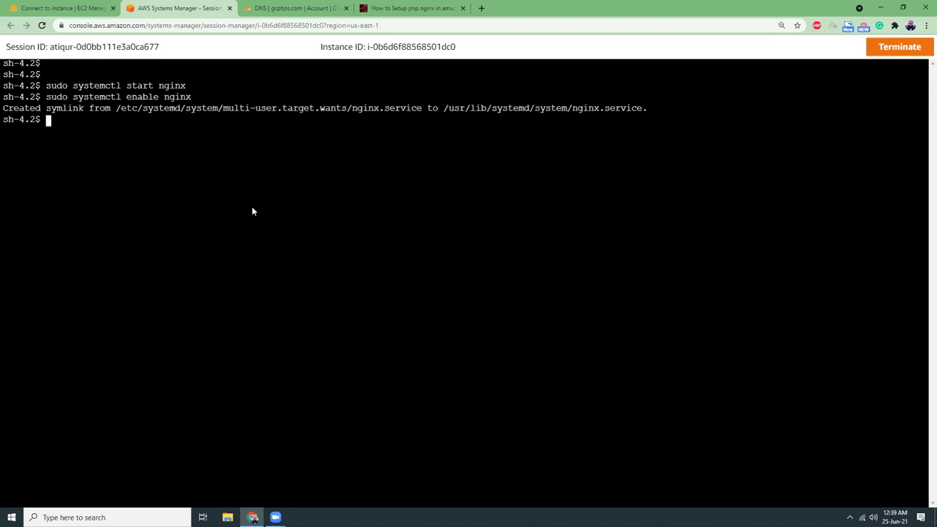
pyautogui.click(84, 9)
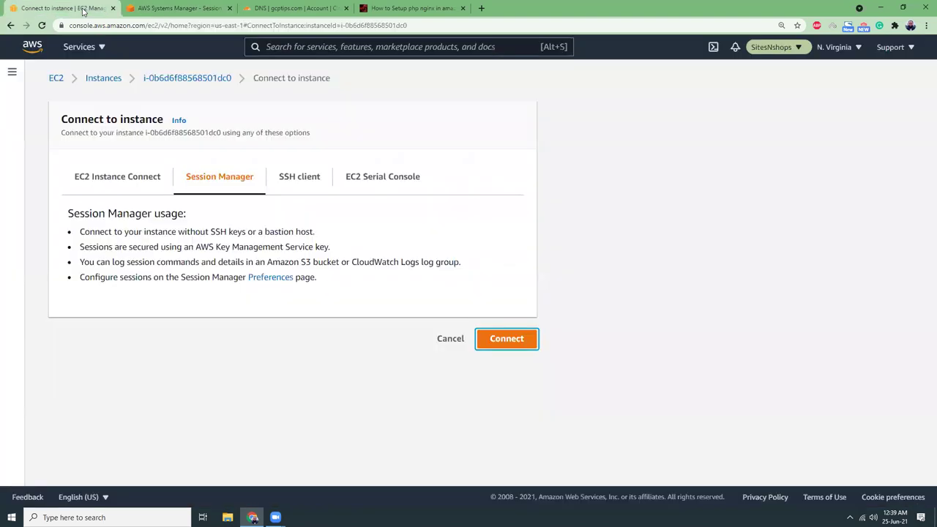
# Copy the public IP 3.236.192.172 and load it in a new tab to see the nginx welcome page.
pyautogui.click(102, 187)
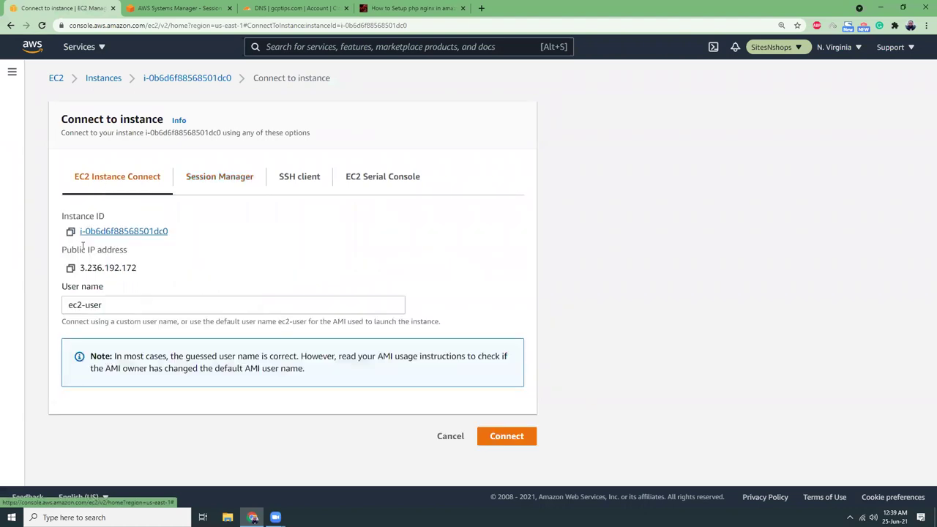
pyautogui.click(70, 268)
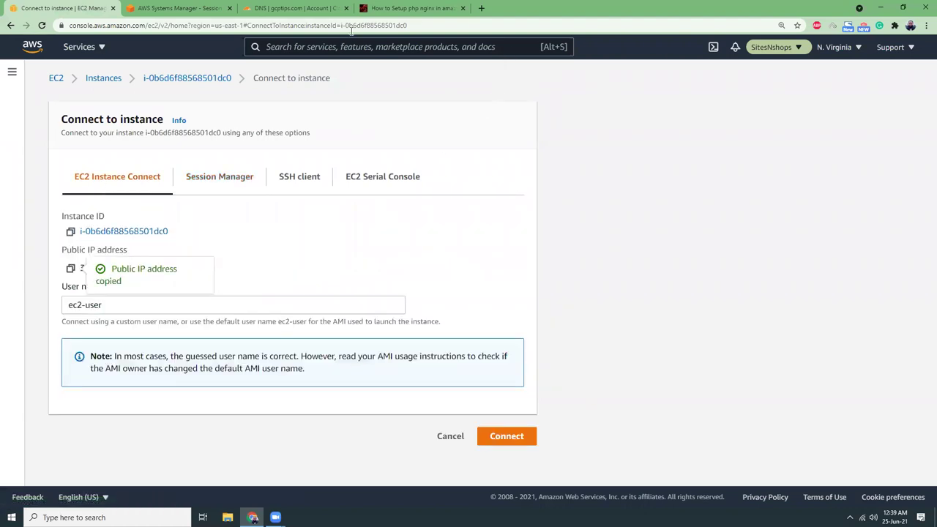
pyautogui.hotkey('ctrl', 't')
pyautogui.hotkey('ctrl', 'v')
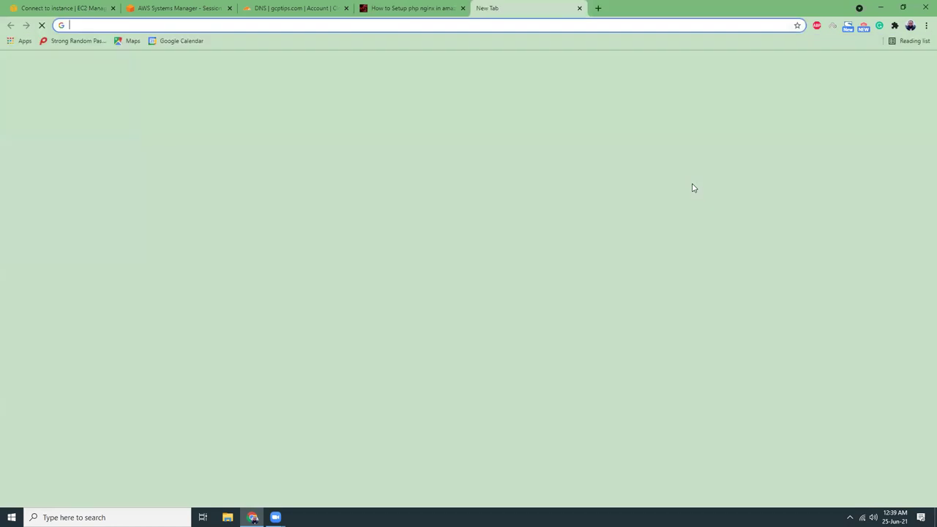
pyautogui.press('Return')
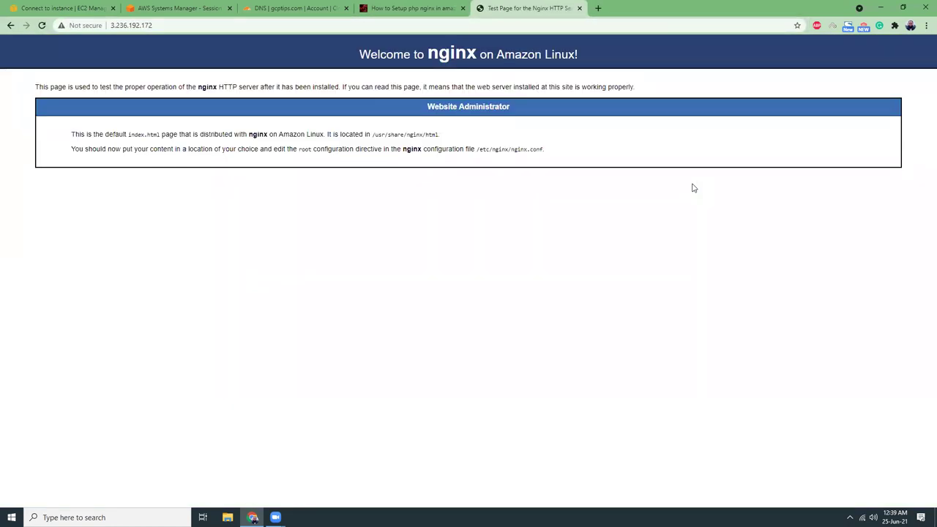
pyautogui.click(366, 9)
# Search the AWS with Atiq blog for php-fpm.
pyautogui.scroll(-4, 437, 276)
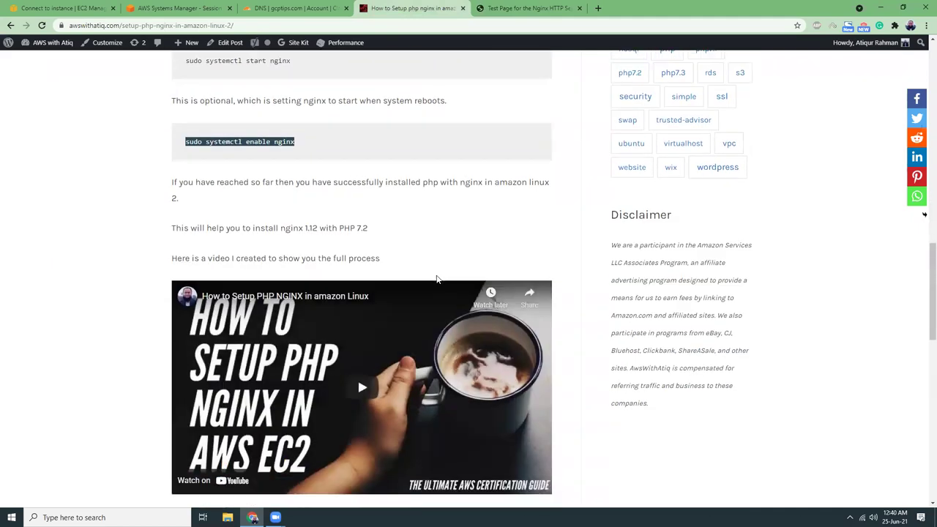
pyautogui.scroll(-5, 439, 278)
pyautogui.scroll(15, 439, 278)
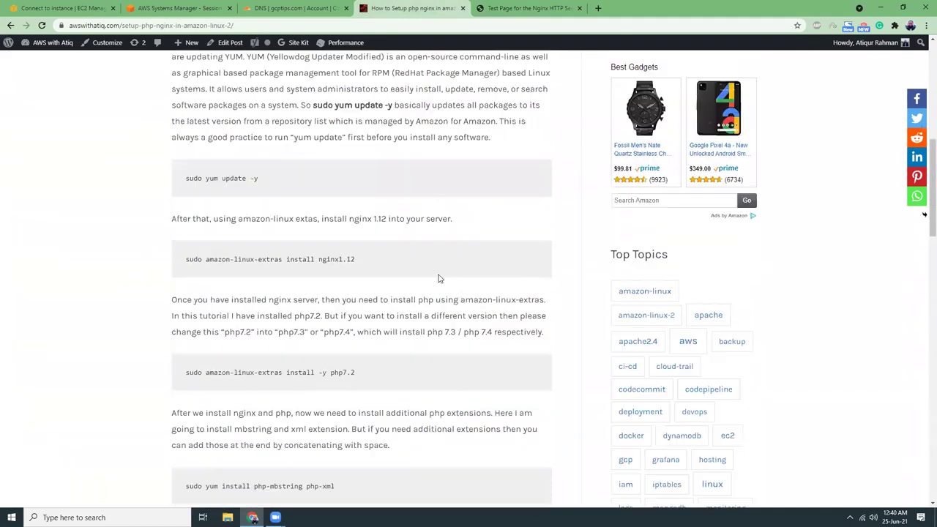
pyautogui.scroll(3, 439, 278)
pyautogui.click(695, 153)
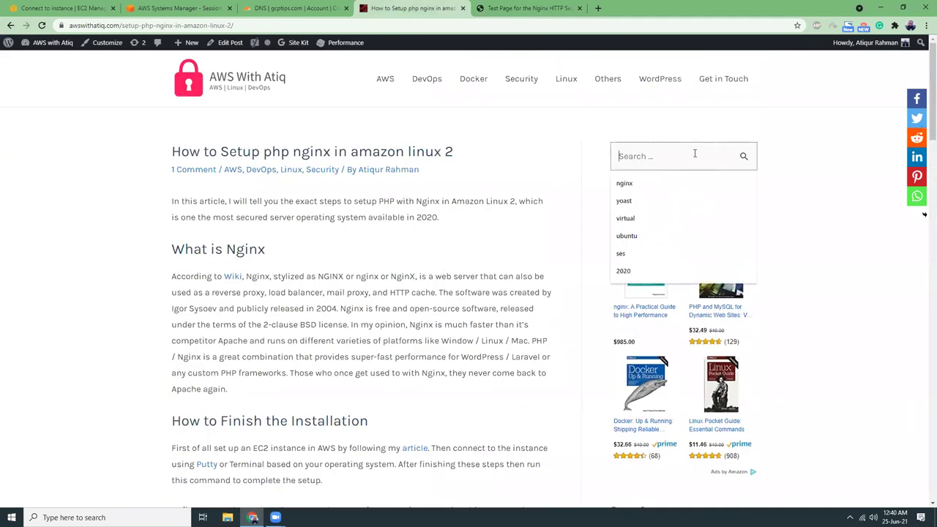
pyautogui.write('php-fpm')
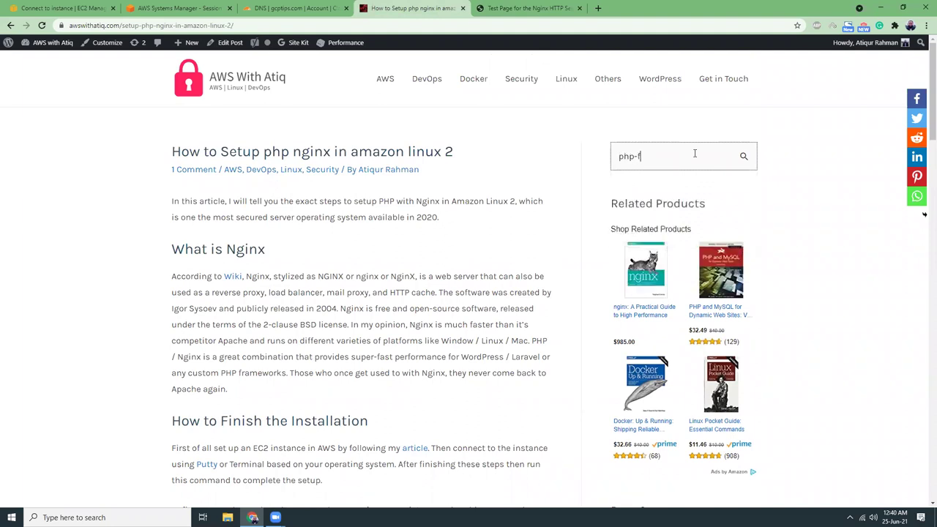
pyautogui.press('Return')
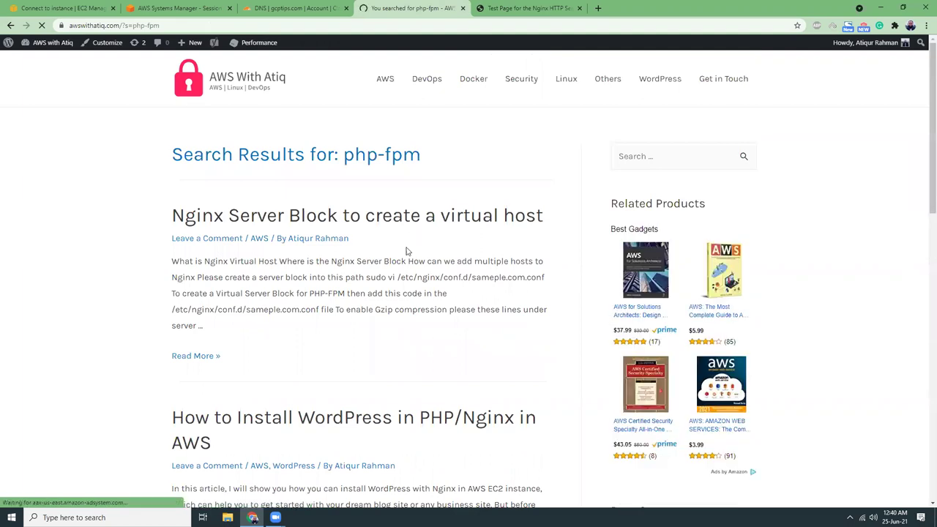
# Open the Nginx Server Block article from the results in a background tab and skim it.
pyautogui.scroll(-3, 407, 251)
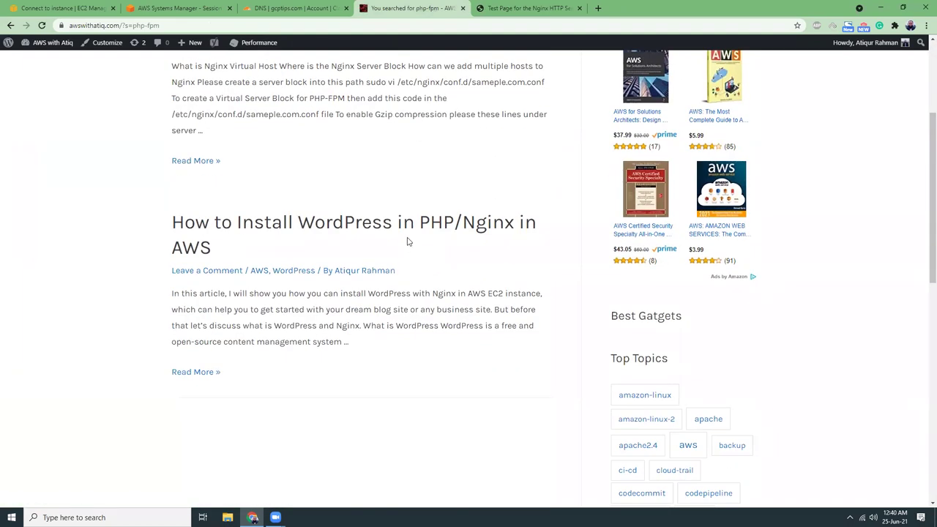
pyautogui.scroll(-4, 408, 240)
pyautogui.scroll(7, 408, 239)
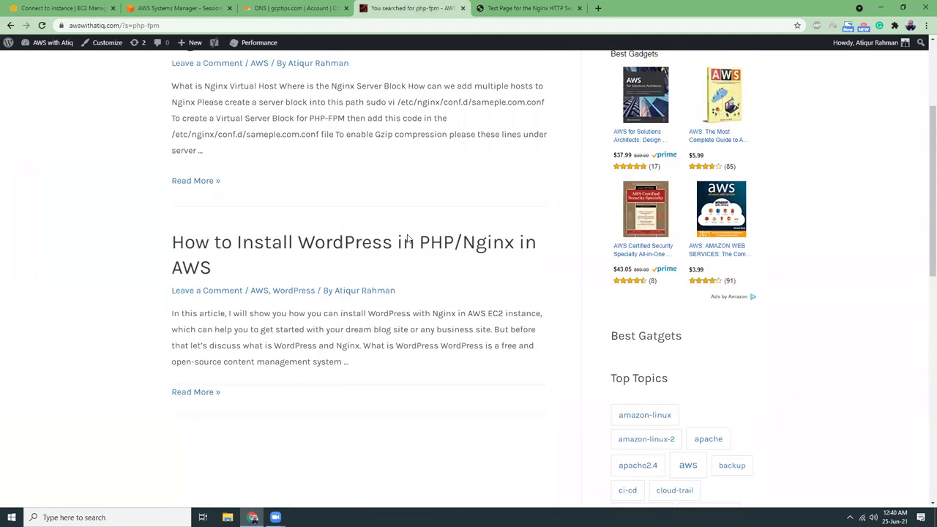
pyautogui.middleClick(411, 220)
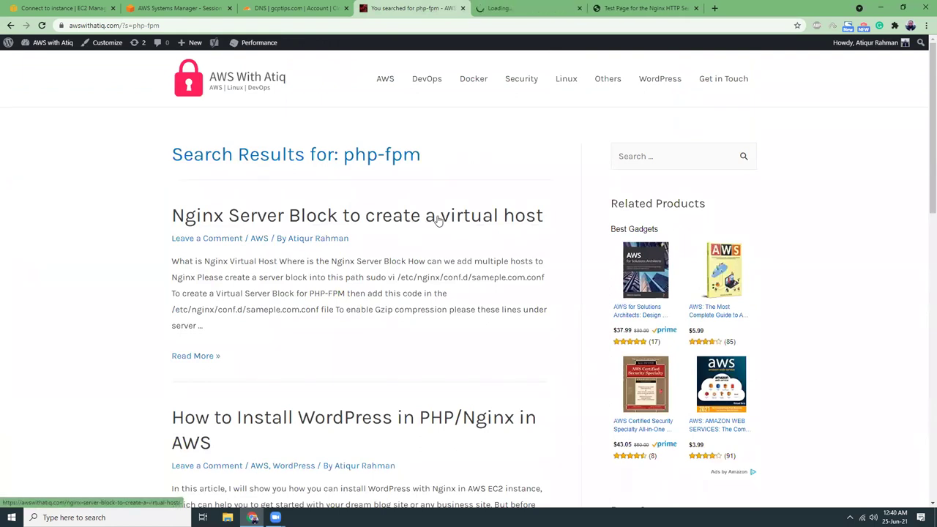
pyautogui.click(557, 9)
pyautogui.scroll(-7, 440, 264)
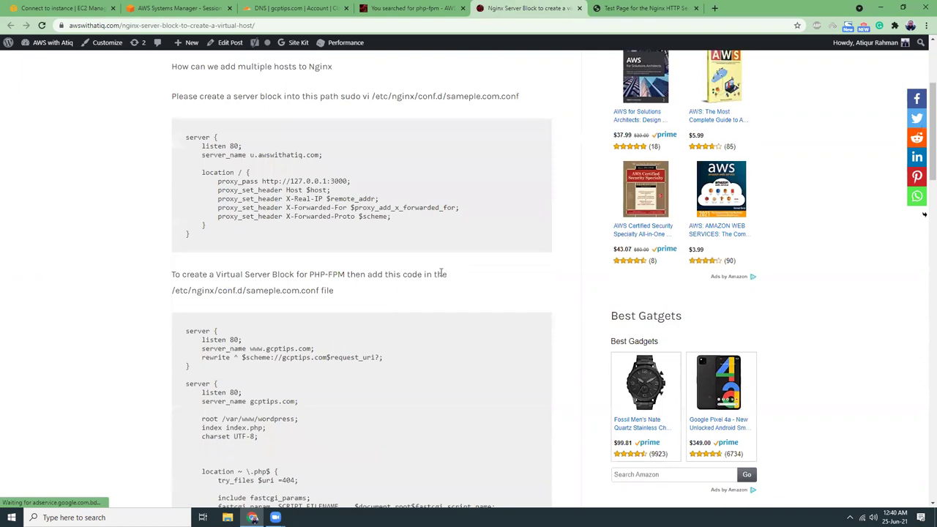
pyautogui.scroll(-3, 441, 277)
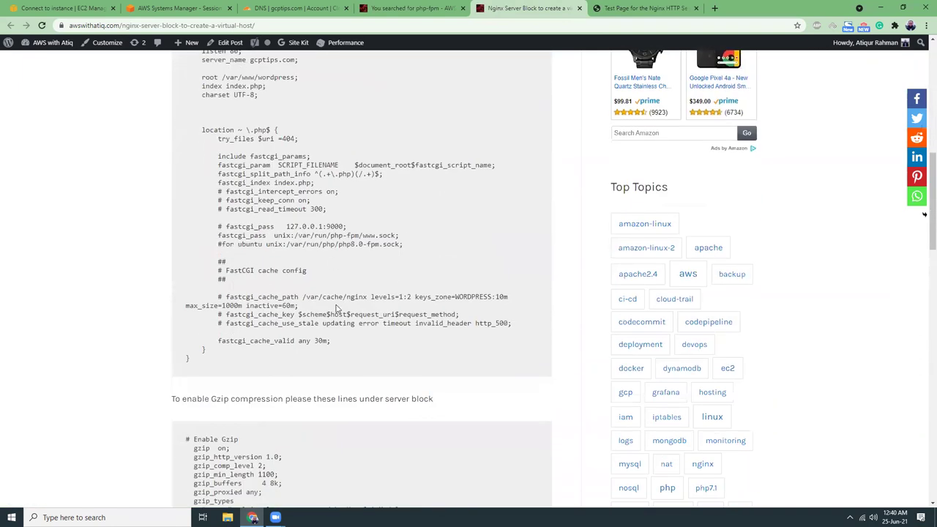
pyautogui.scroll(1, 366, 307)
pyautogui.scroll(15, 389, 304)
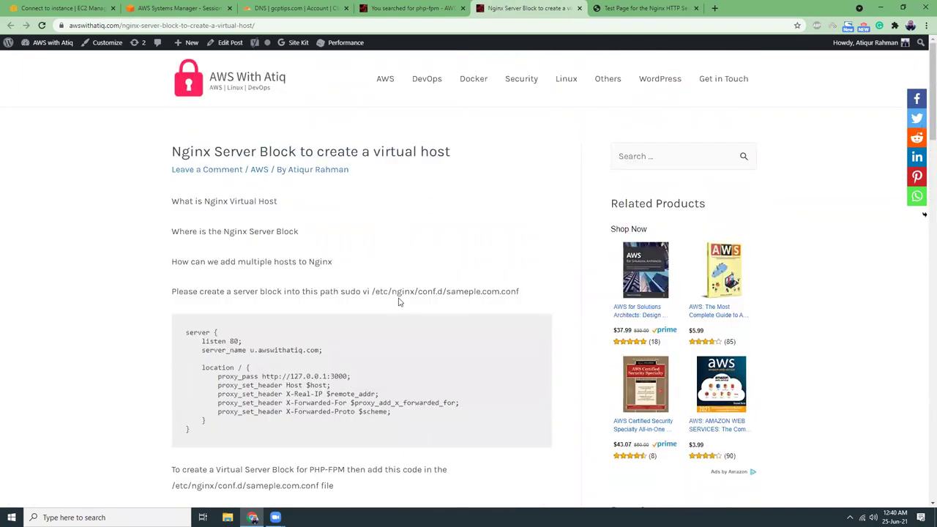
# Back in the php-fpm results, open 'How to Install WordPress in PHP/Nginx in AWS'.
pyautogui.hotkey('ctrl', 'shift', 'Tab')
pyautogui.scroll(-2, 399, 315)
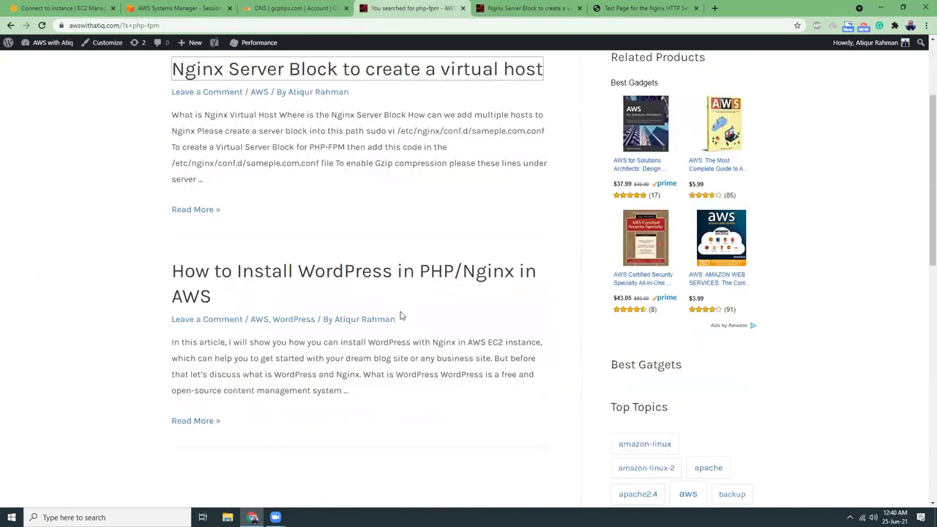
pyautogui.click(410, 277)
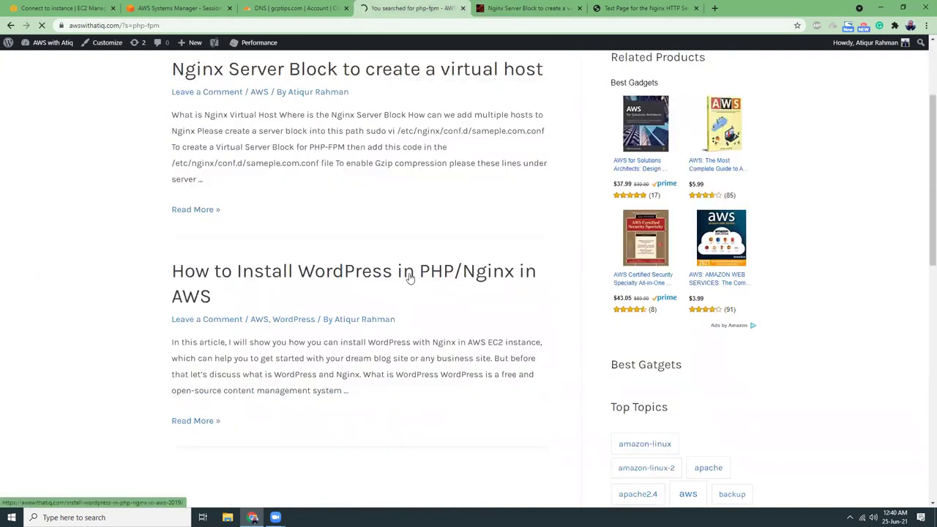
pyautogui.scroll(-6, 410, 281)
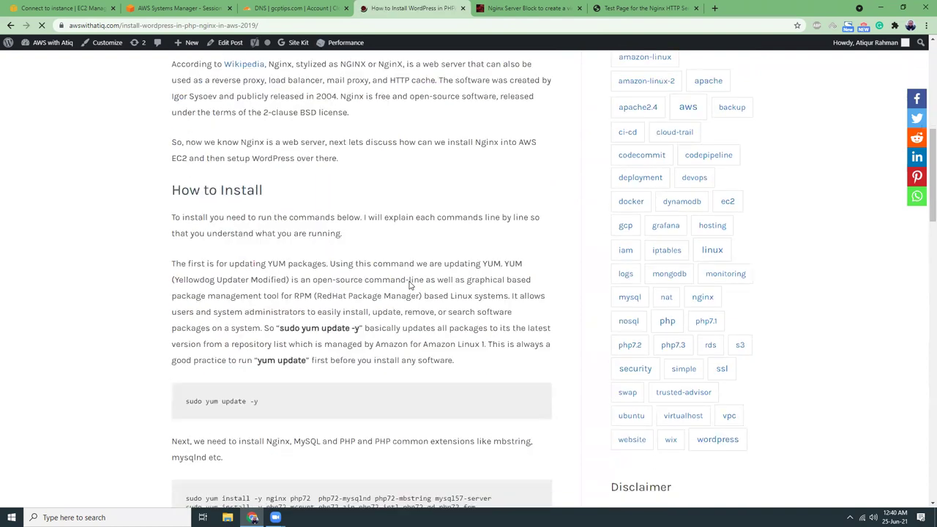
pyautogui.scroll(-3, 410, 285)
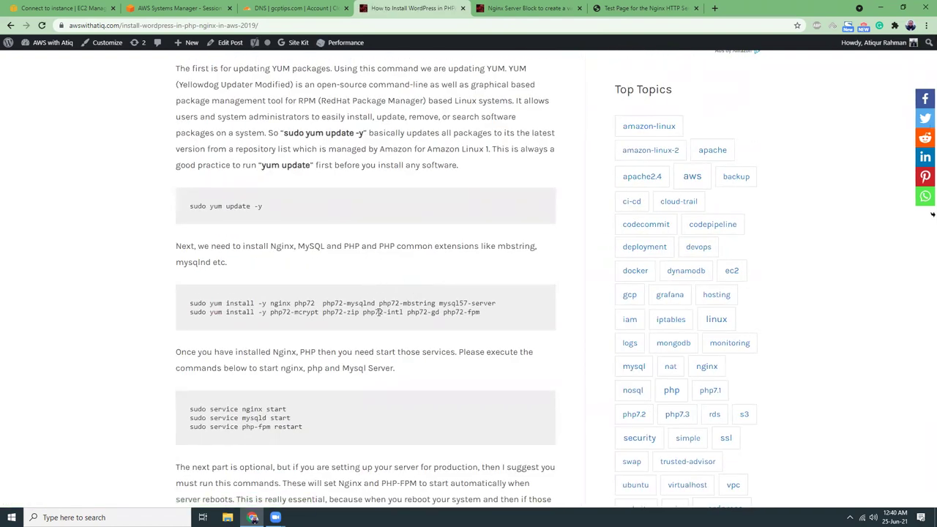
pyautogui.scroll(10, 378, 312)
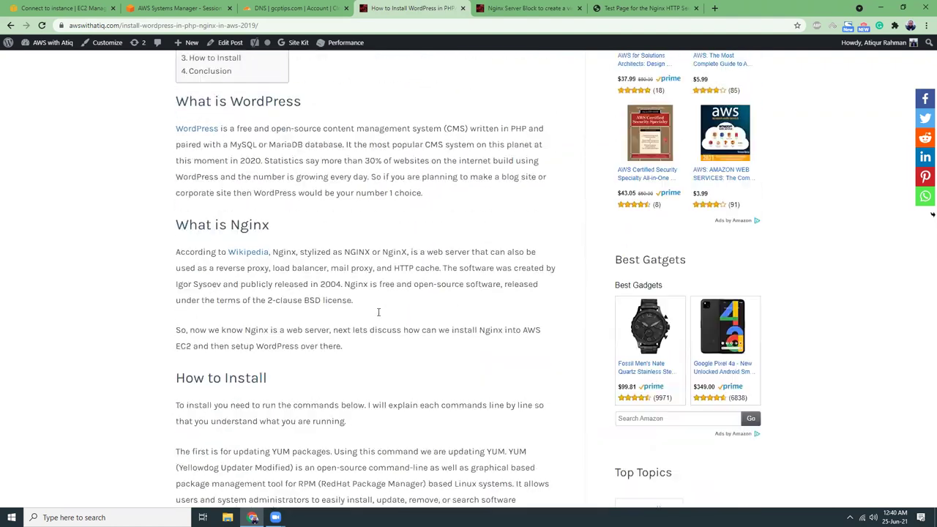
pyautogui.click(633, 157)
# Search the blog for amazon linux 2 and browse the results.
pyautogui.write('ama')
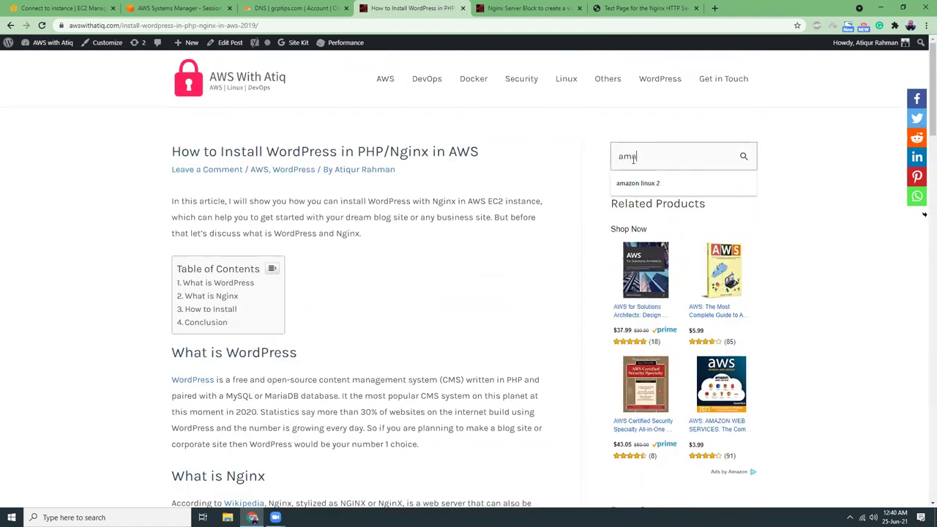
pyautogui.click(651, 182)
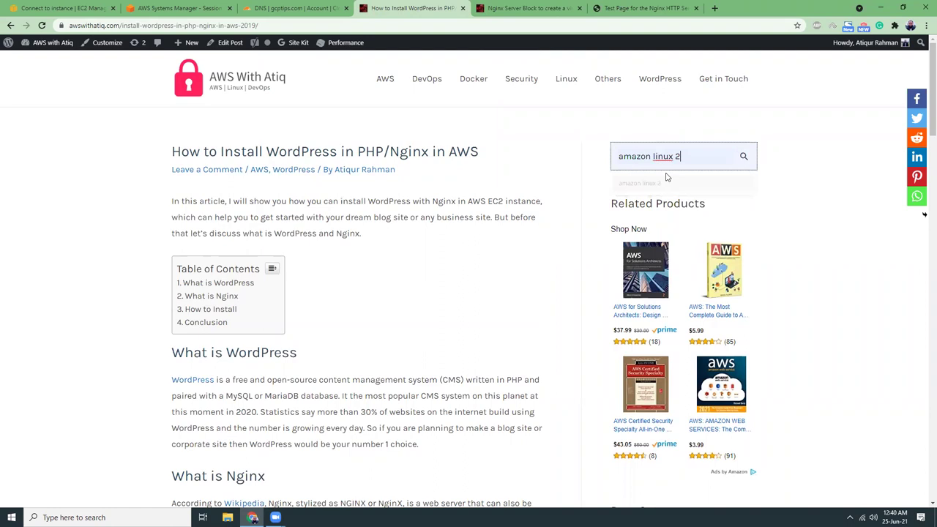
pyautogui.click(739, 160)
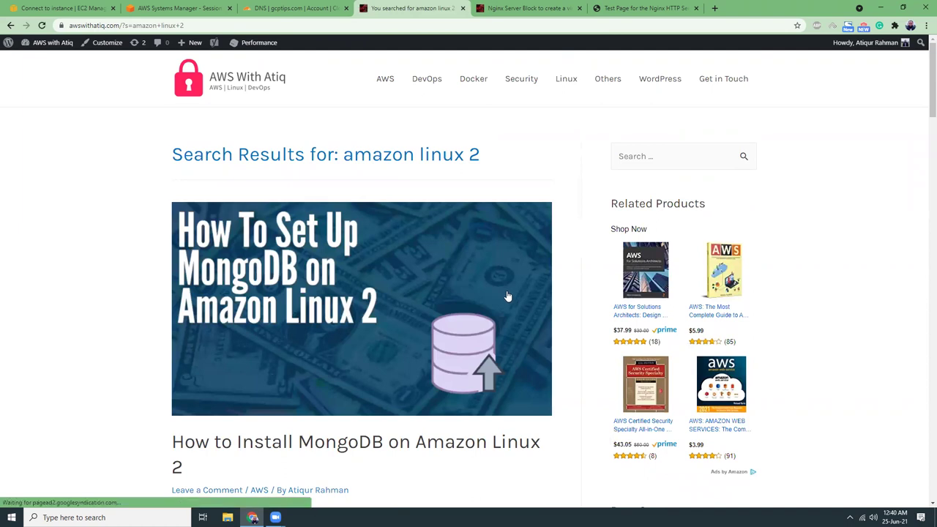
pyautogui.scroll(-2, 507, 295)
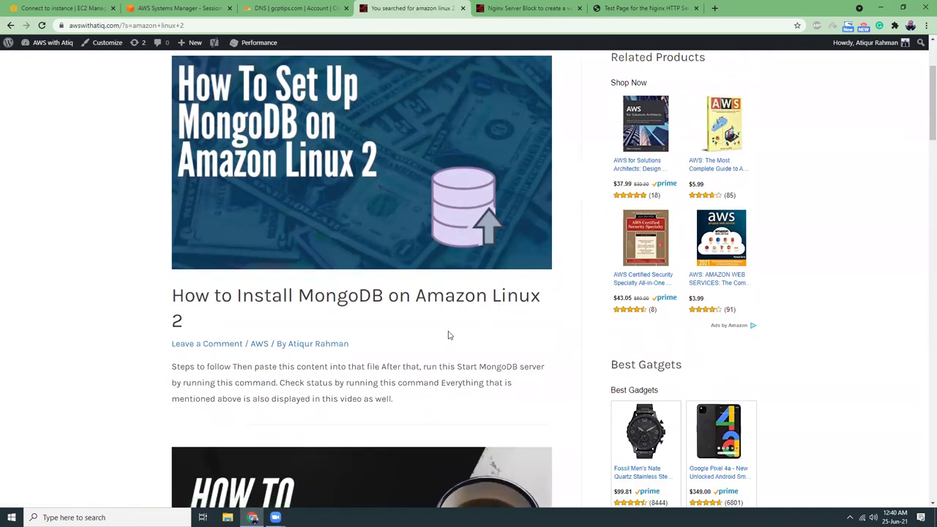
pyautogui.scroll(-3, 449, 336)
pyautogui.scroll(-2, 450, 335)
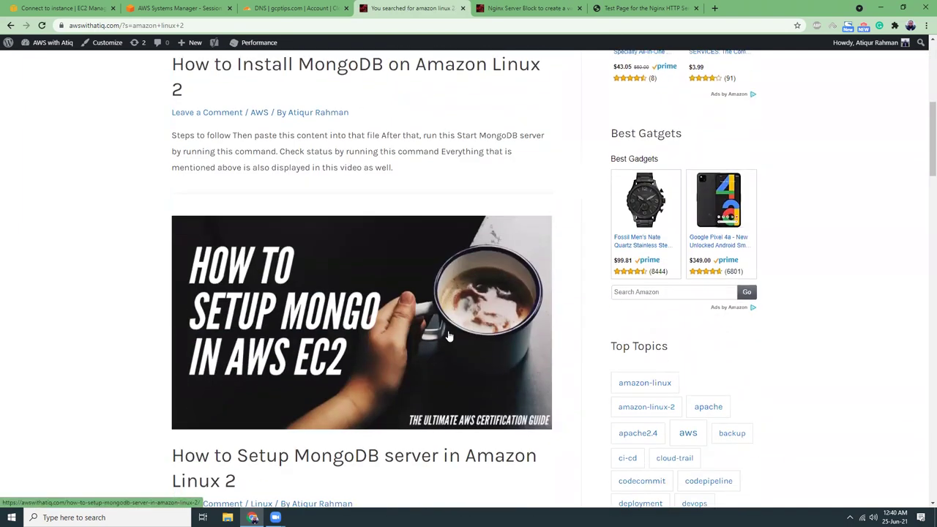
pyautogui.scroll(-6, 447, 347)
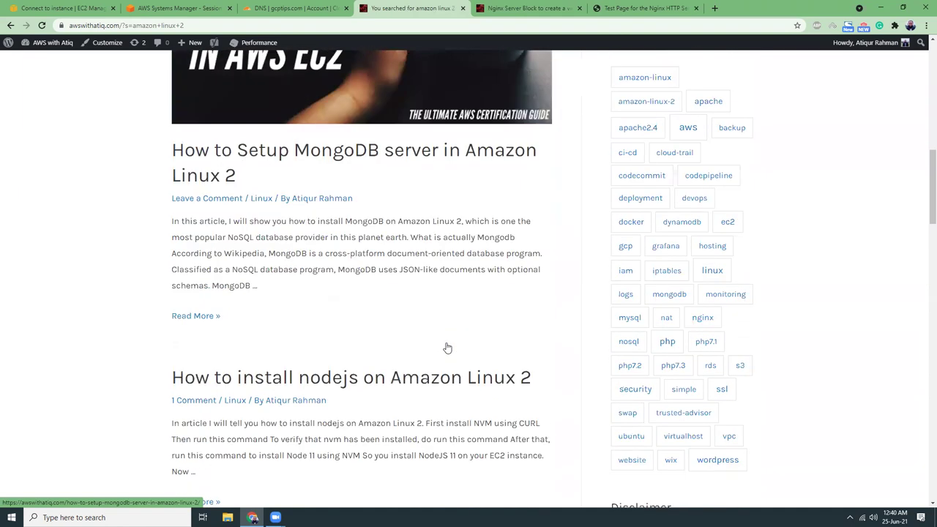
pyautogui.scroll(-3, 437, 342)
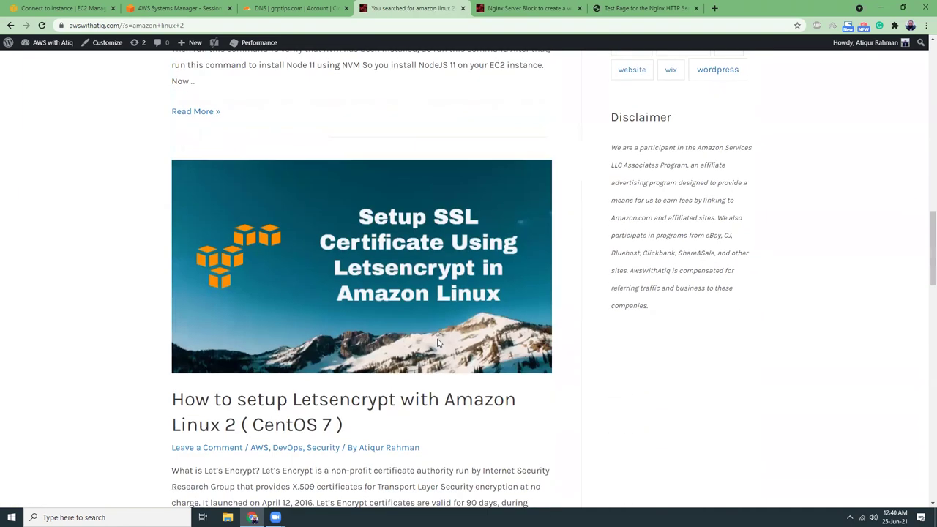
# Open the Letsencrypt with Amazon Linux 2 post and copy 'sudo amazon-linux-extras enable php7.4'.
pyautogui.click(432, 355)
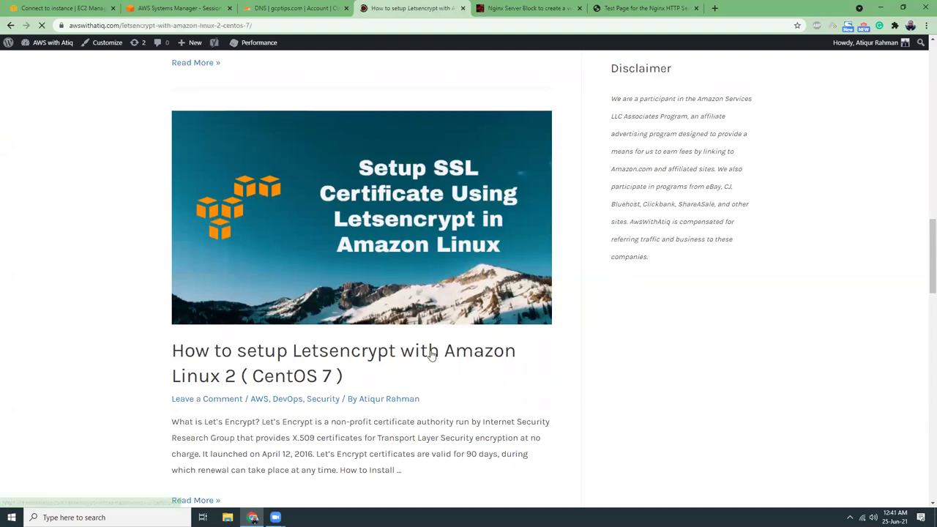
pyautogui.scroll(-3, 394, 362)
pyautogui.scroll(-6, 395, 359)
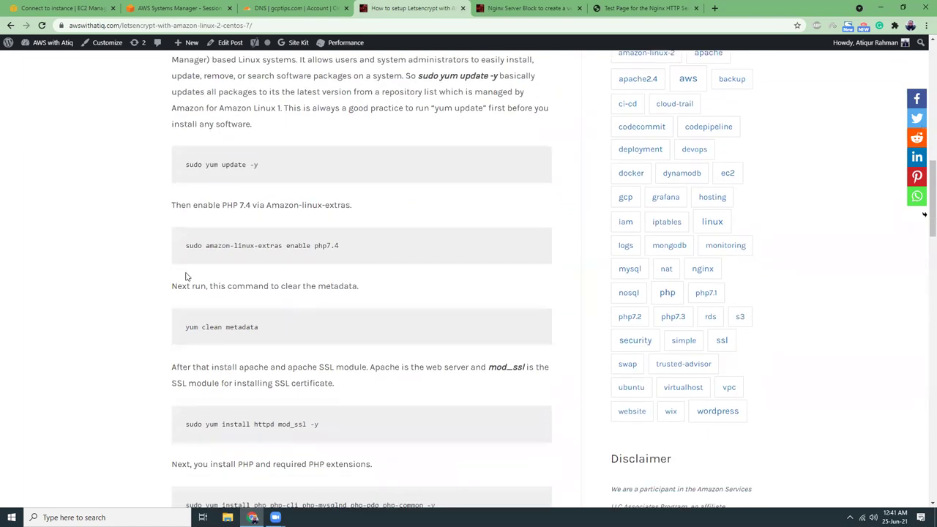
pyautogui.moveTo(186, 247); pyautogui.dragTo(343, 250)
pyautogui.hotkey('ctrl', 'c')
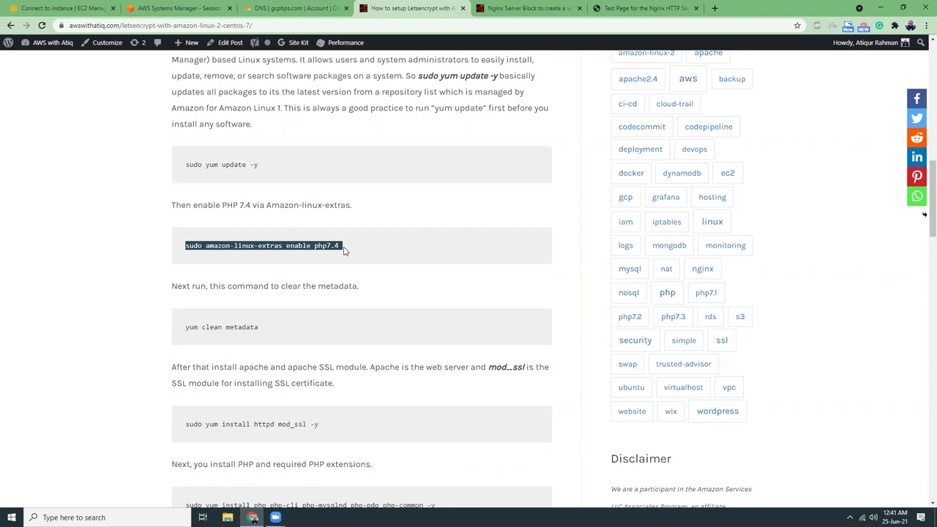
pyautogui.click(183, 8)
# Paste and run 'sudo amazon-linux-extras enable php7.4' in the terminal.
pyautogui.rightClick(264, 168)
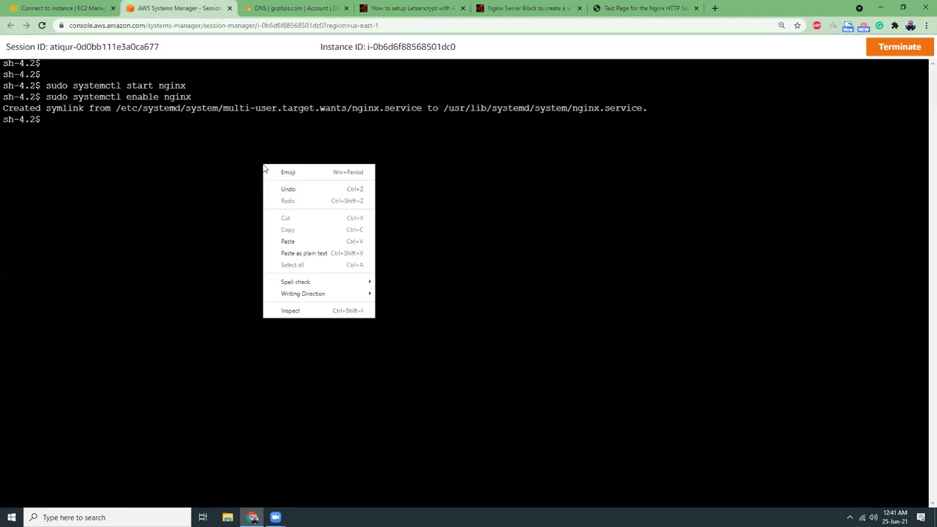
pyautogui.click(295, 253)
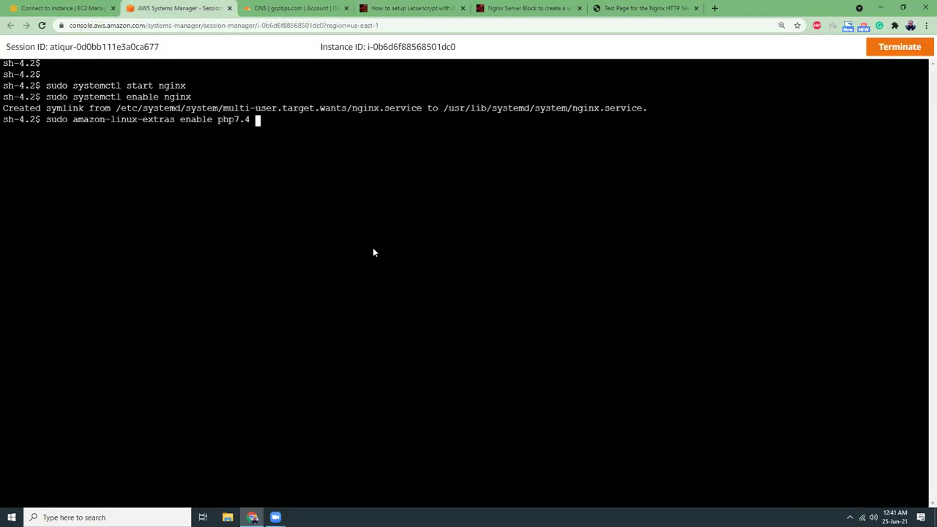
pyautogui.press('Return')
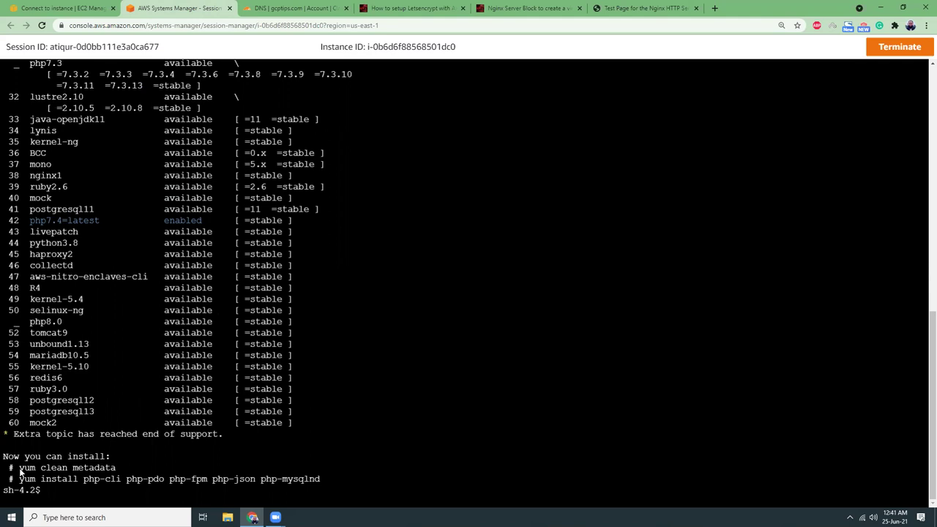
# Copy the suggested 'yum clean metadata' from the output and paste it at the prompt.
pyautogui.moveTo(21, 472); pyautogui.dragTo(115, 471)
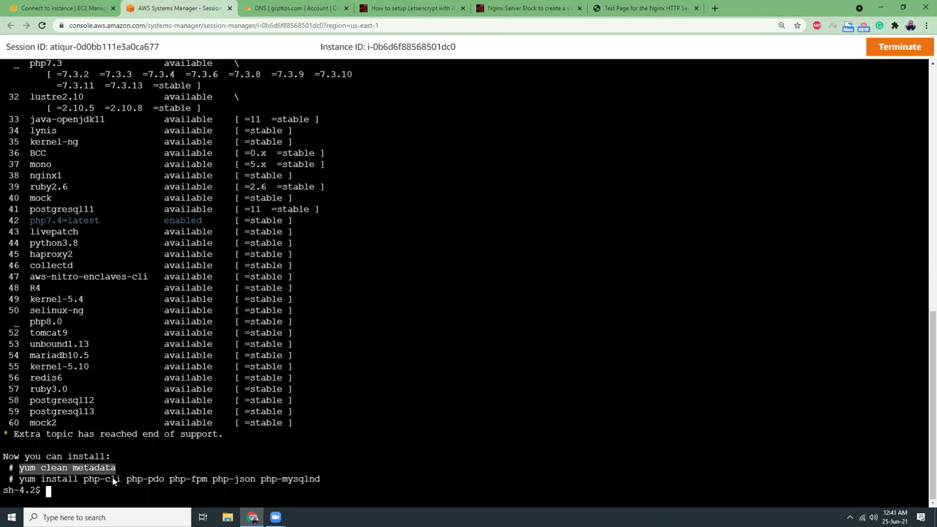
pyautogui.rightClick(106, 467)
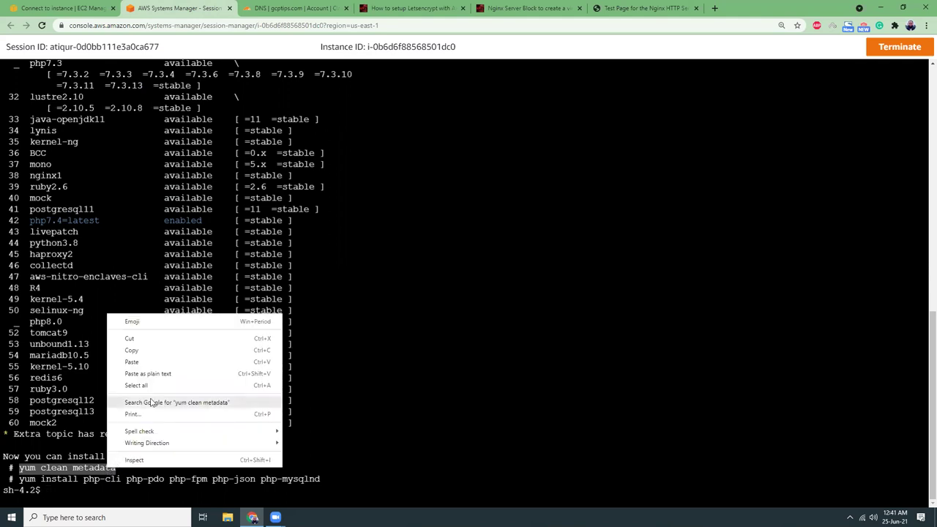
pyautogui.click(124, 357)
pyautogui.click(125, 488)
pyautogui.rightClick(125, 488)
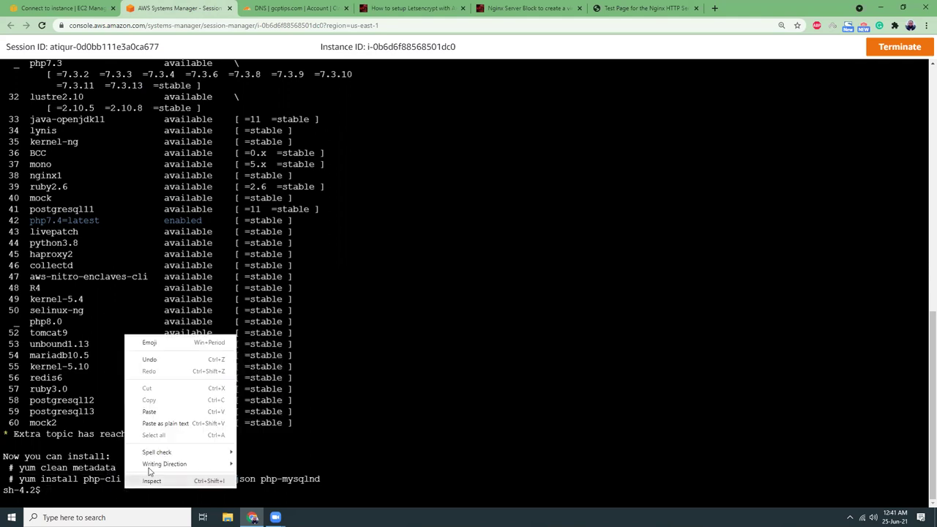
pyautogui.click(174, 424)
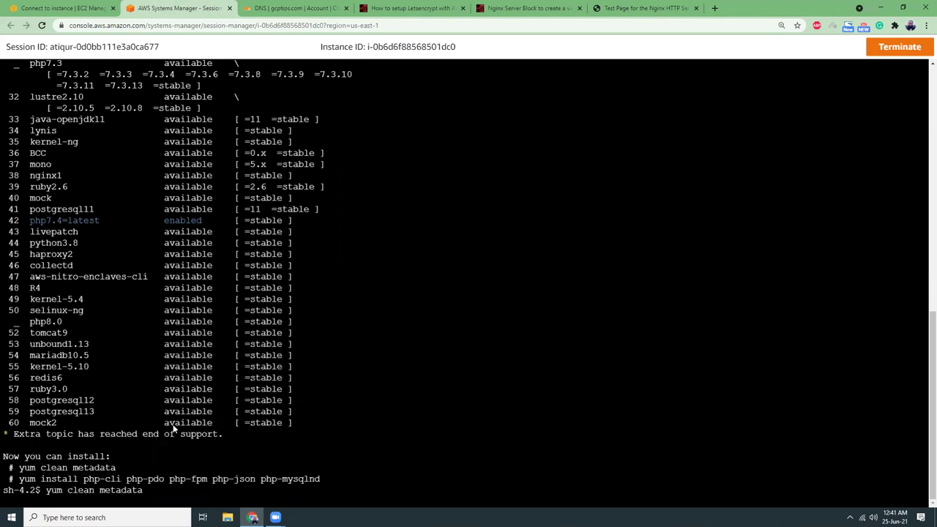
# Run yum clean metadata, then stage 'sudo yum install php-cli php-pdo php-fpm php-json php-mysqlnd'.
pyautogui.press('Return')
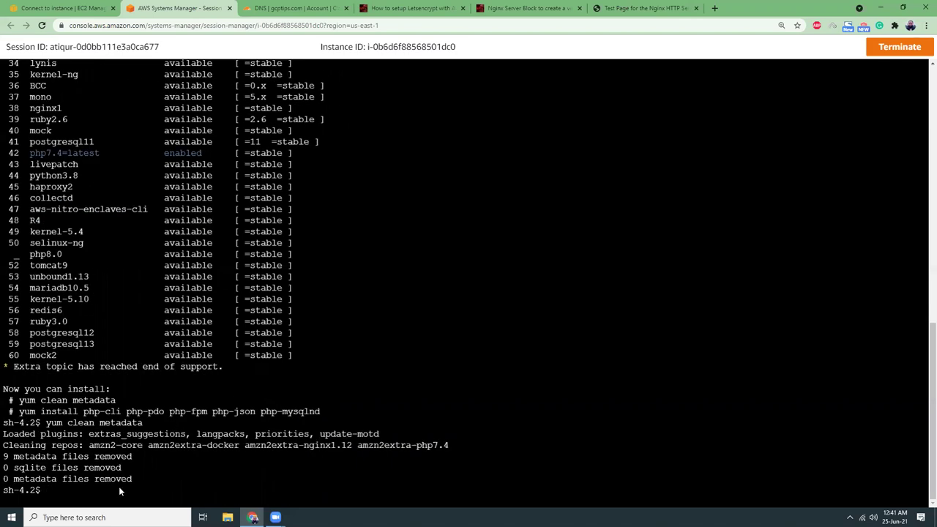
pyautogui.moveTo(20, 412); pyautogui.dragTo(320, 412)
pyautogui.rightClick(294, 413)
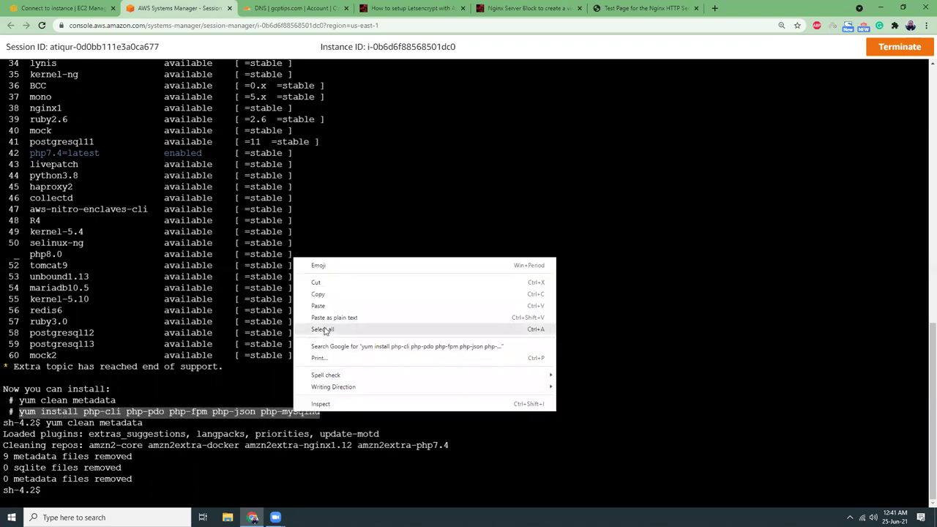
pyautogui.click(319, 294)
pyautogui.click(216, 485)
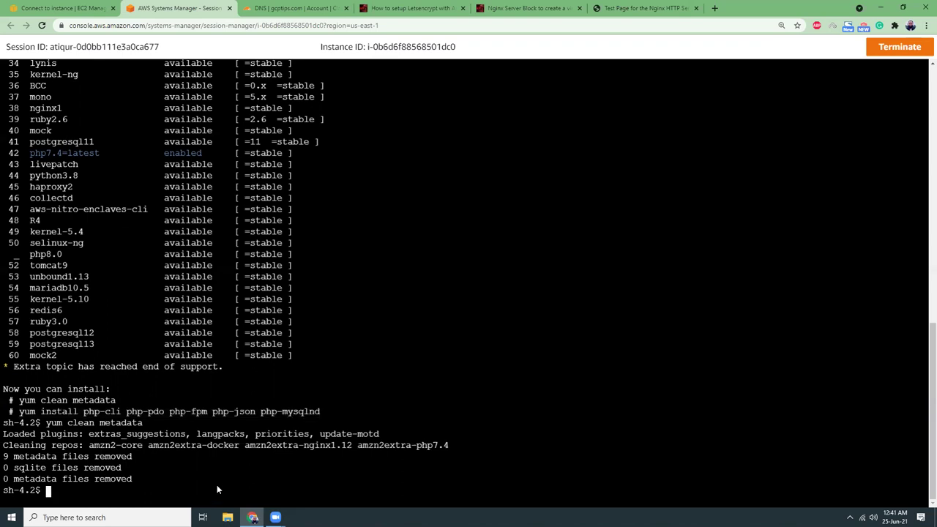
pyautogui.write('sudo')
pyautogui.hotkey('ctrl', 'v')
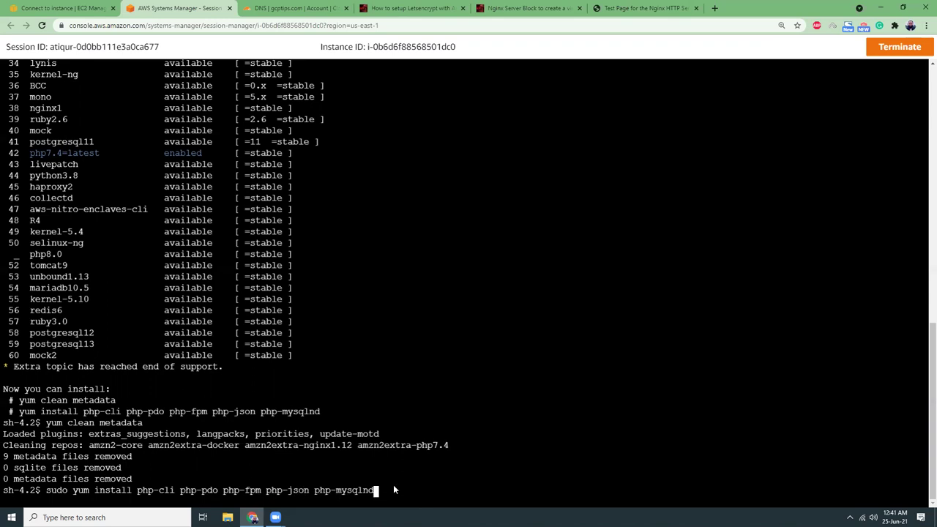
# Copy php-common from the Letsencrypt article and paste it into the pending install command.
pyautogui.click(379, 14)
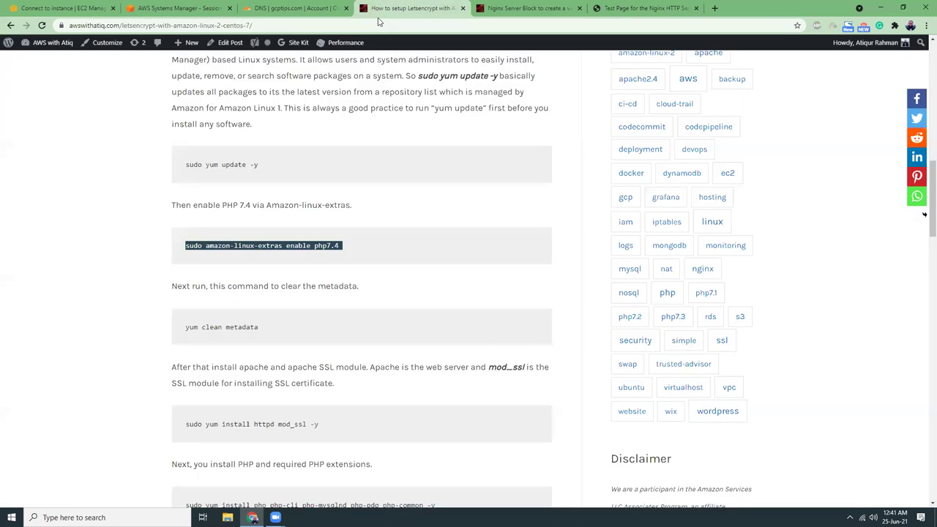
pyautogui.click(558, 9)
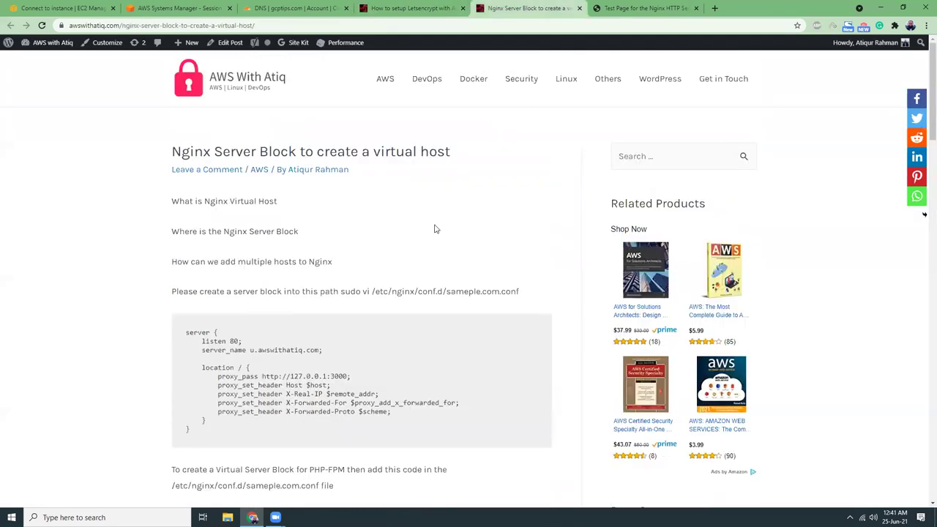
pyautogui.click(389, 9)
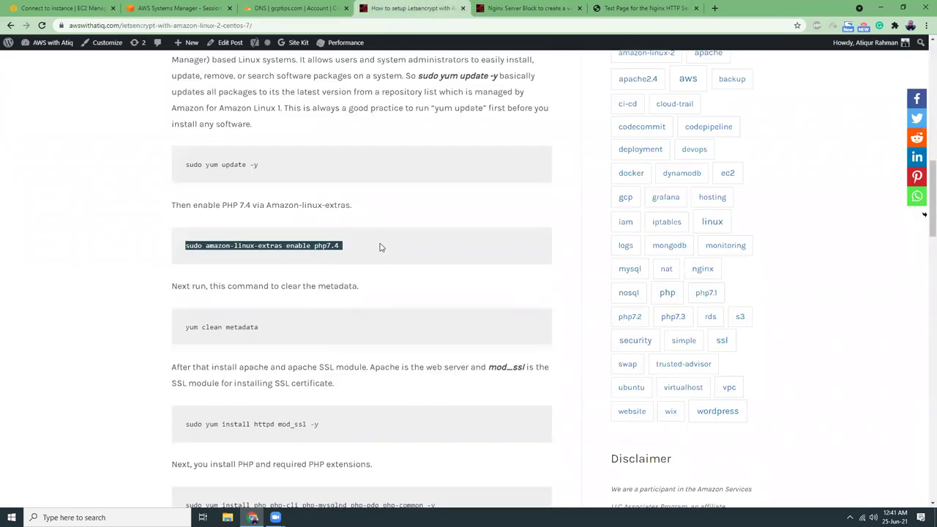
pyautogui.scroll(-3, 382, 272)
pyautogui.scroll(-2, 382, 272)
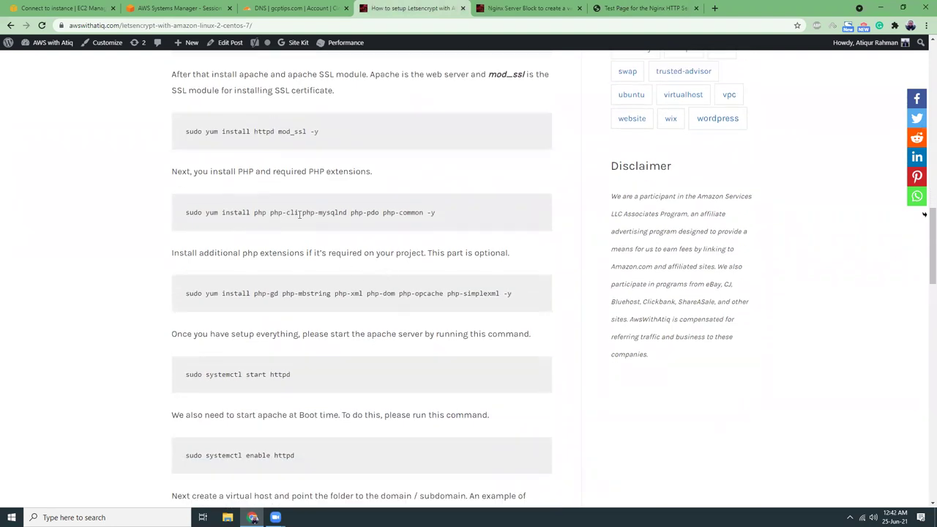
pyautogui.moveTo(383, 212); pyautogui.dragTo(442, 218)
pyautogui.click(389, 222)
pyautogui.moveTo(382, 213); pyautogui.dragTo(416, 212)
pyautogui.click(180, 8)
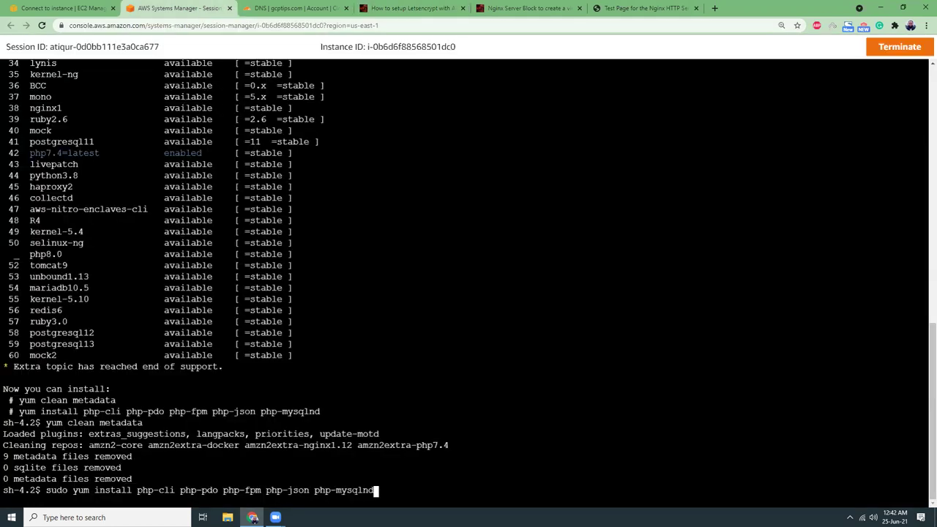
pyautogui.rightClick(430, 490)
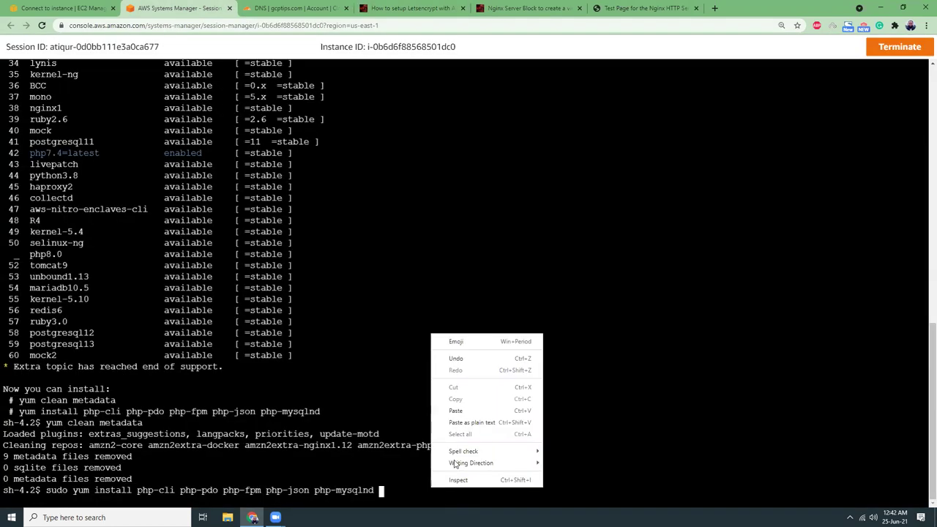
pyautogui.click(478, 422)
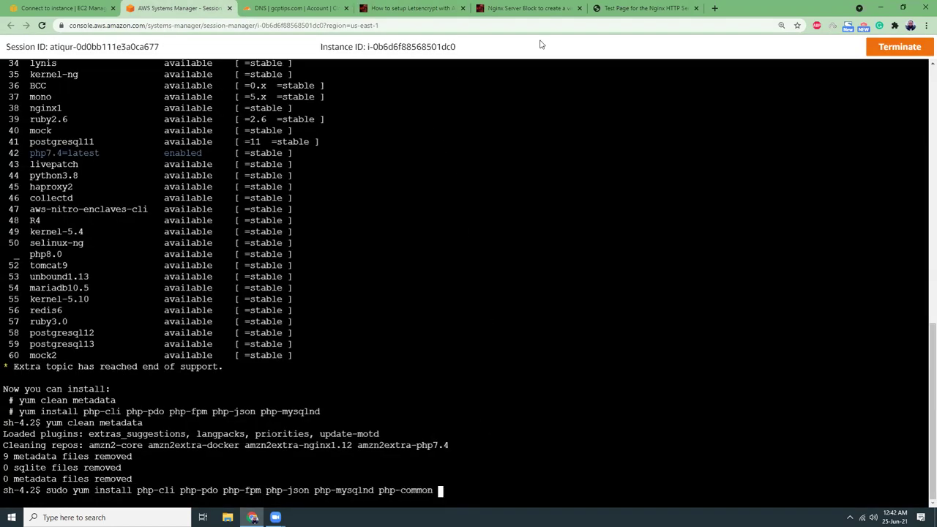
# Copy the optional extensions list php-gd php-mbstring php-xml php-dom php-opcache php-simplexml -y.
pyautogui.click(570, 11)
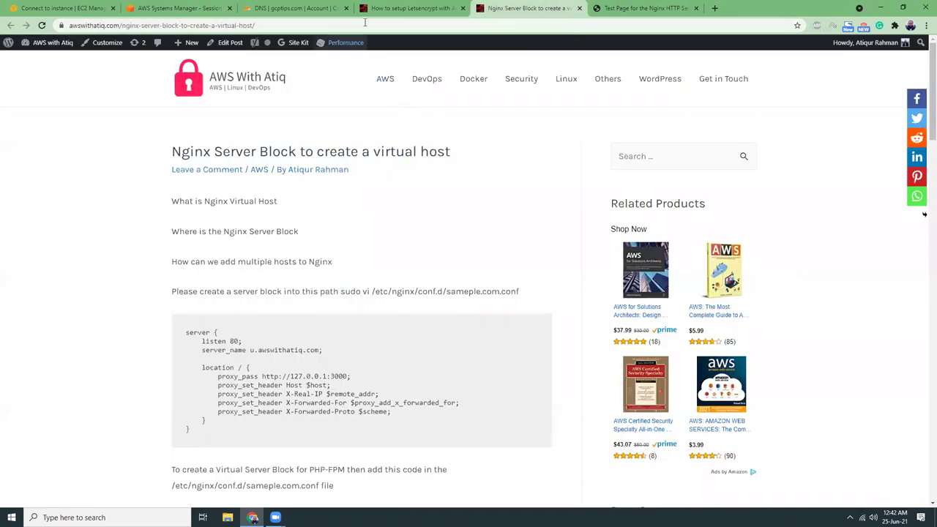
pyautogui.click(396, 8)
pyautogui.scroll(-1, 352, 223)
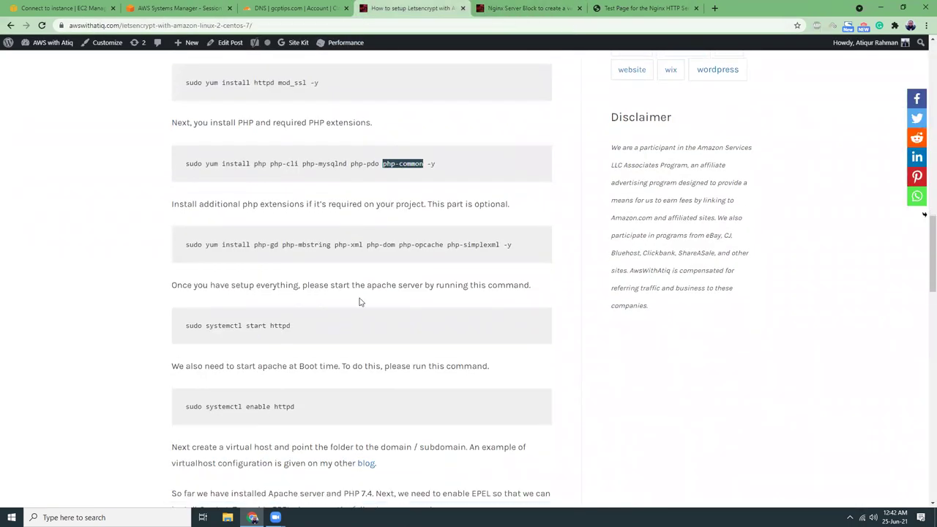
pyautogui.click(254, 246)
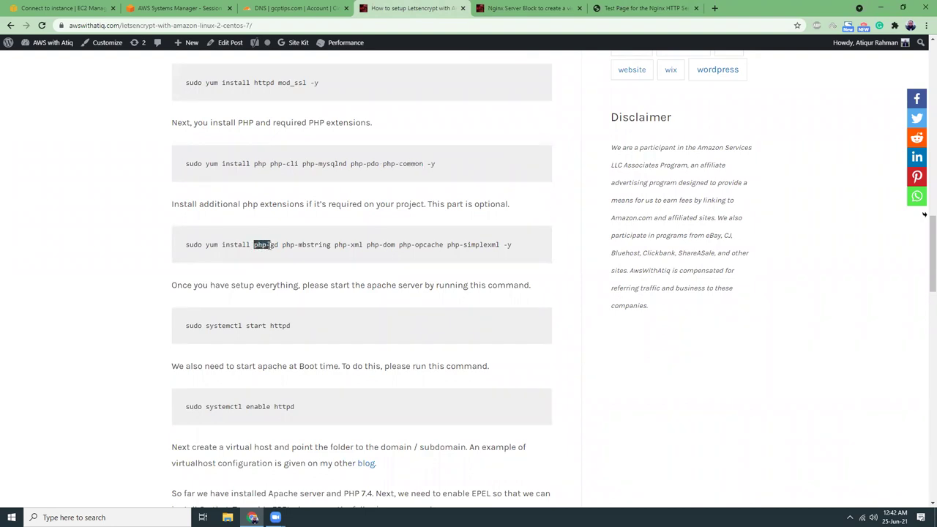
pyautogui.moveTo(273, 247); pyautogui.dragTo(517, 248)
pyautogui.hotkey('ctrl', 'c')
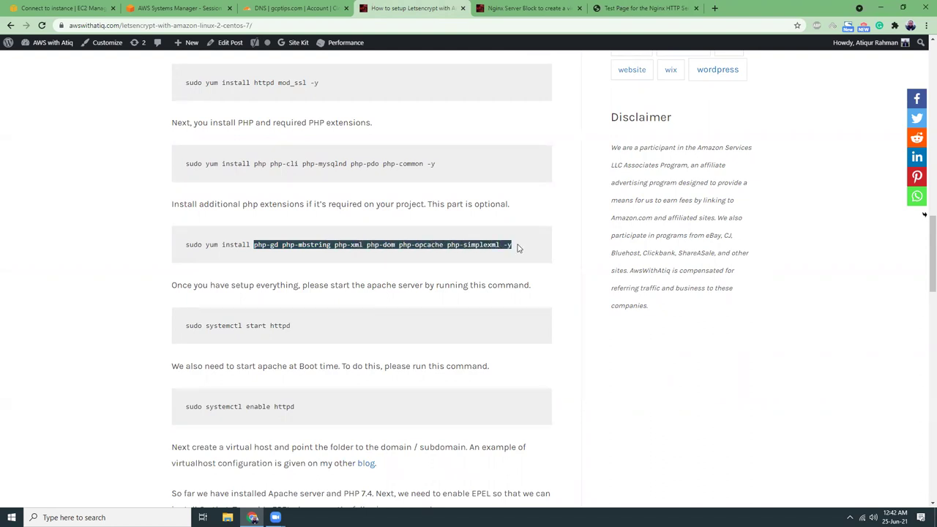
pyautogui.click(205, 8)
# Append the optional extensions list and run the PHP 7.4 yum install to completion.
pyautogui.rightClick(470, 492)
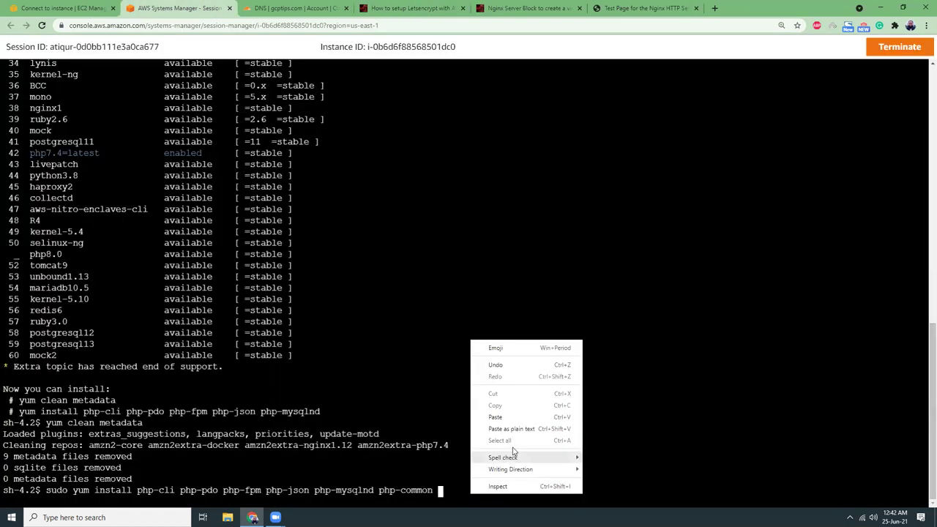
pyautogui.click(512, 431)
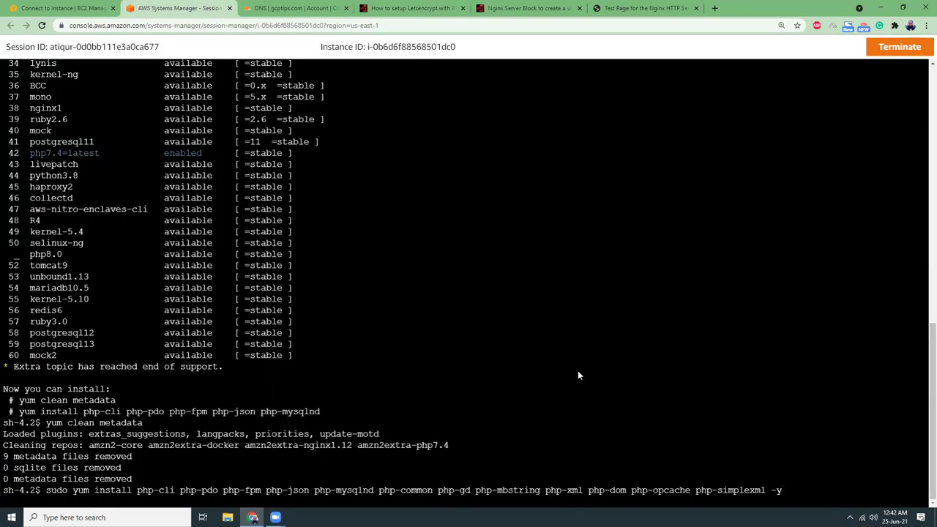
pyautogui.press('Return')
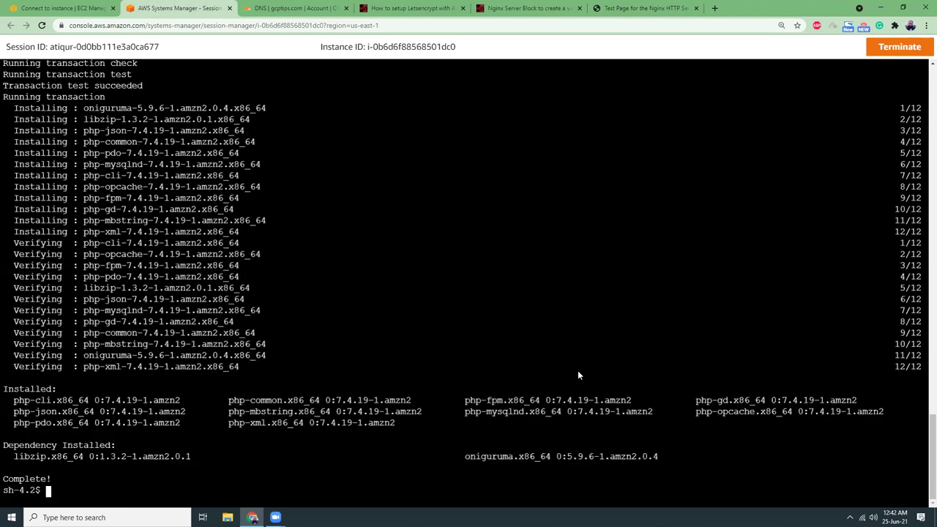
# Clear the terminal, then run sudo systemctl start php-fpm and sudo systemctl enable php-fpm.
pyautogui.write('c')
pyautogui.write('r')
pyautogui.press('Return')
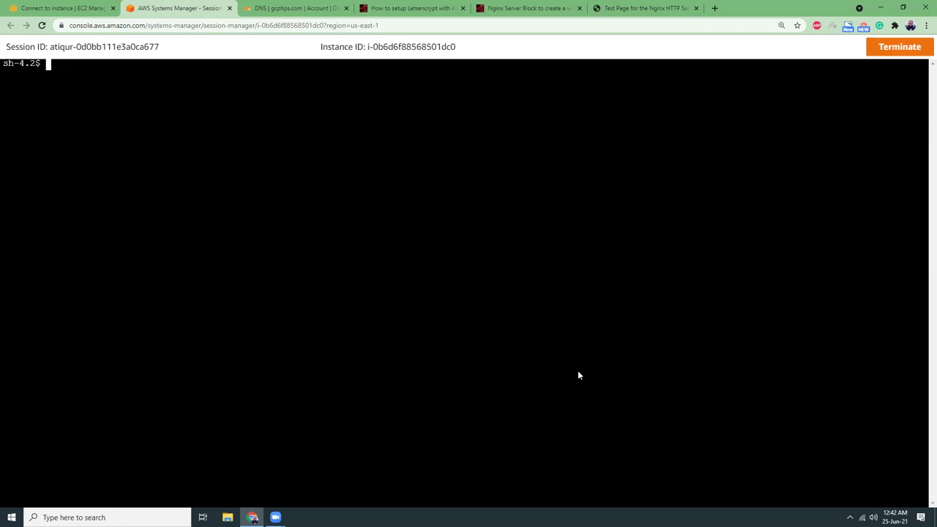
pyautogui.press('Return')
pyautogui.press('Return')
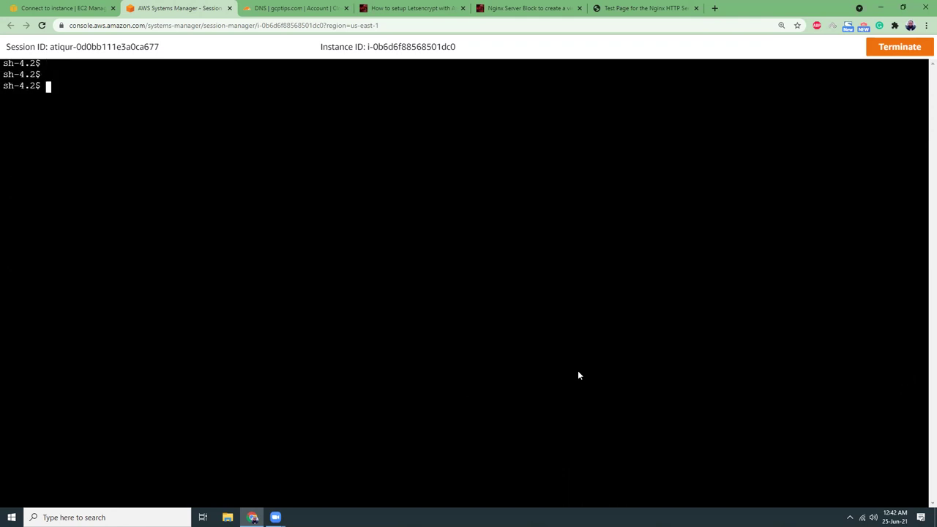
pyautogui.write('sudo systemctl start php-fpm')
pyautogui.press('Return')
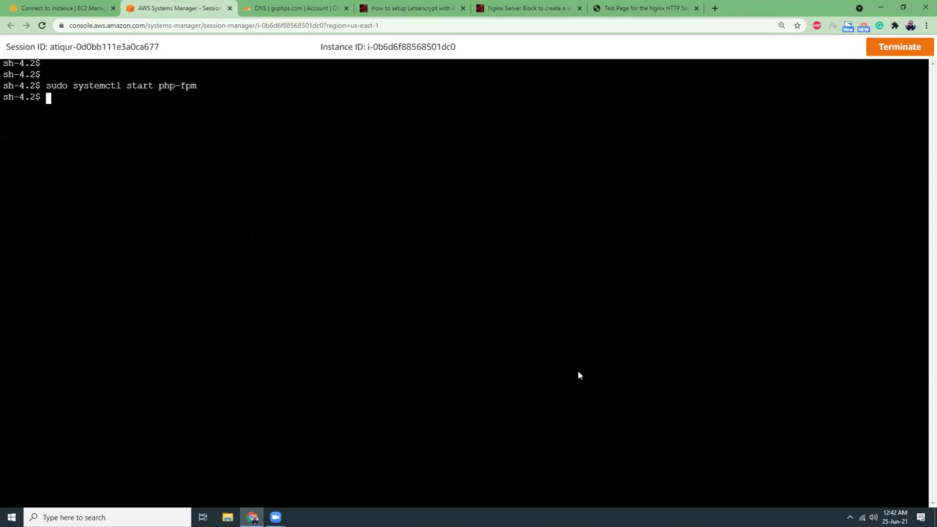
pyautogui.write('sudo systemctl enable php-fpm')
pyautogui.press('Return')
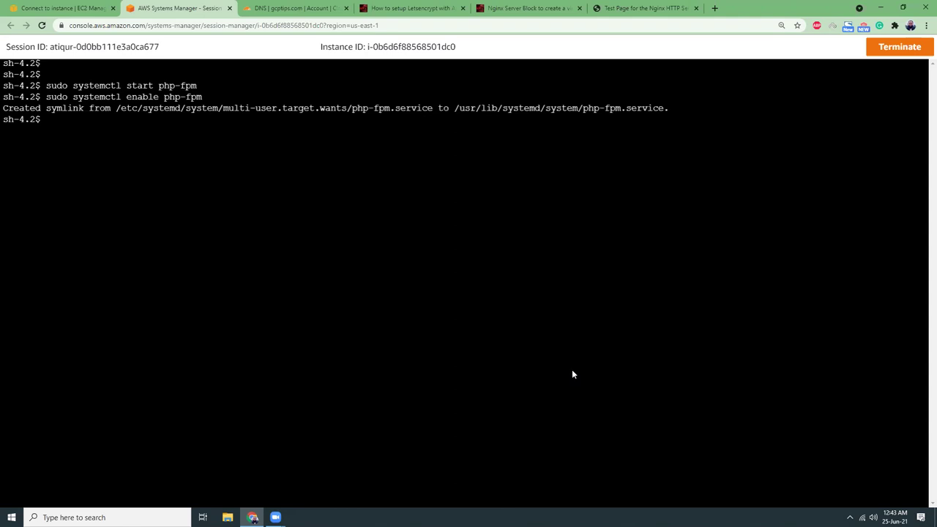
pyautogui.click(64, 8)
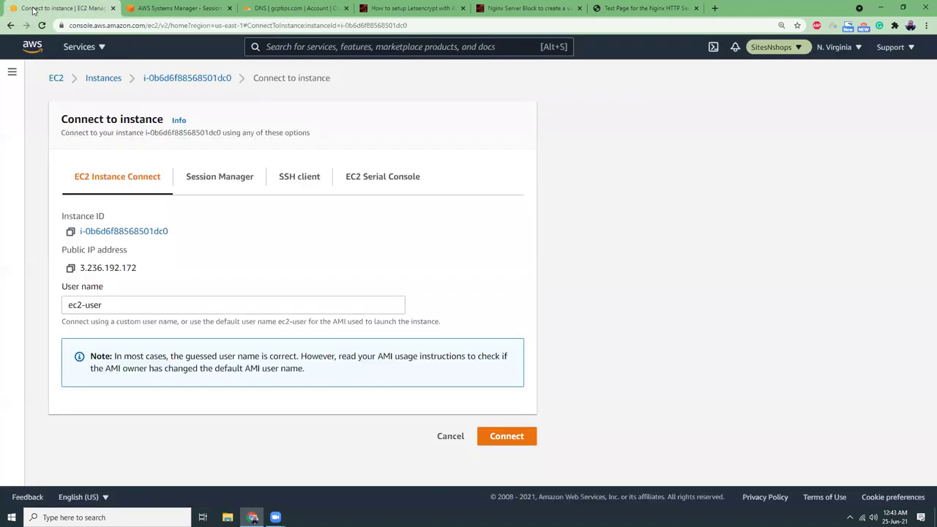
# Open RDS in a new tab from Services and start Create database from DB Instances.
pyautogui.click(82, 48)
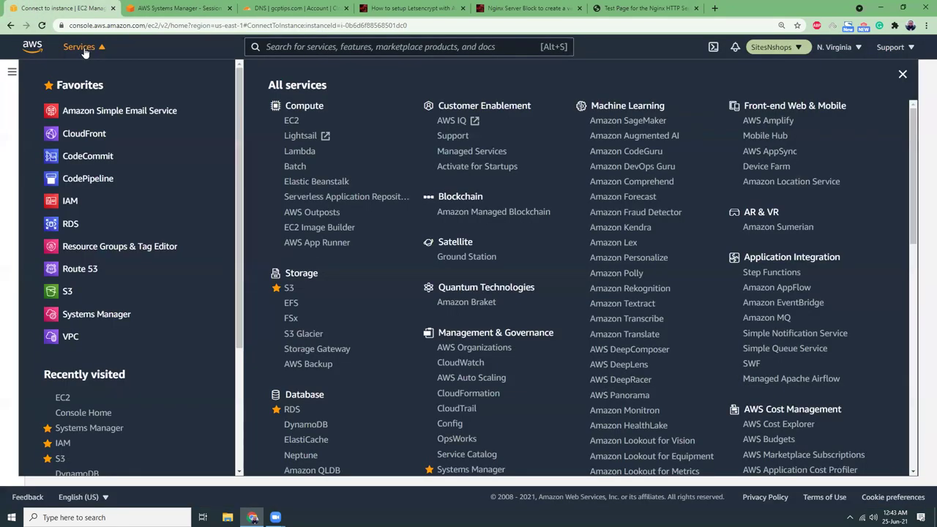
pyautogui.middleClick(73, 225)
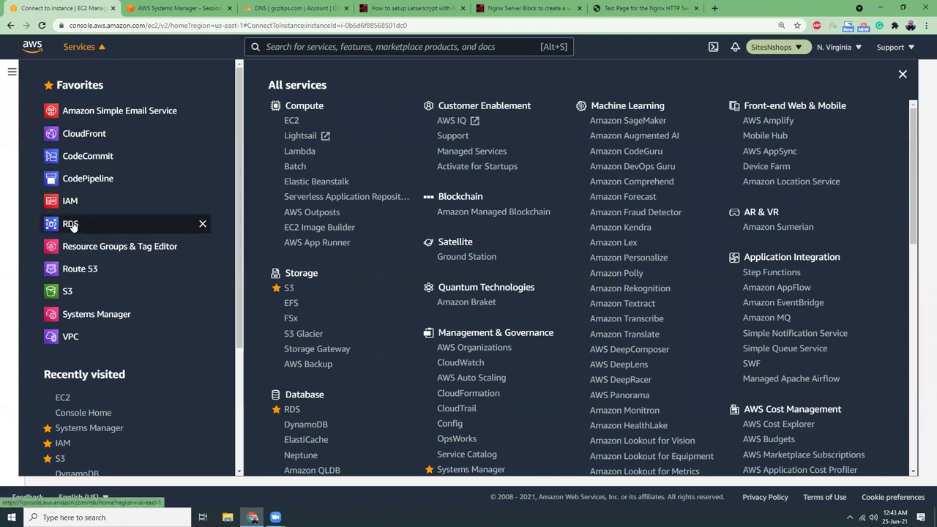
pyautogui.click(91, 47)
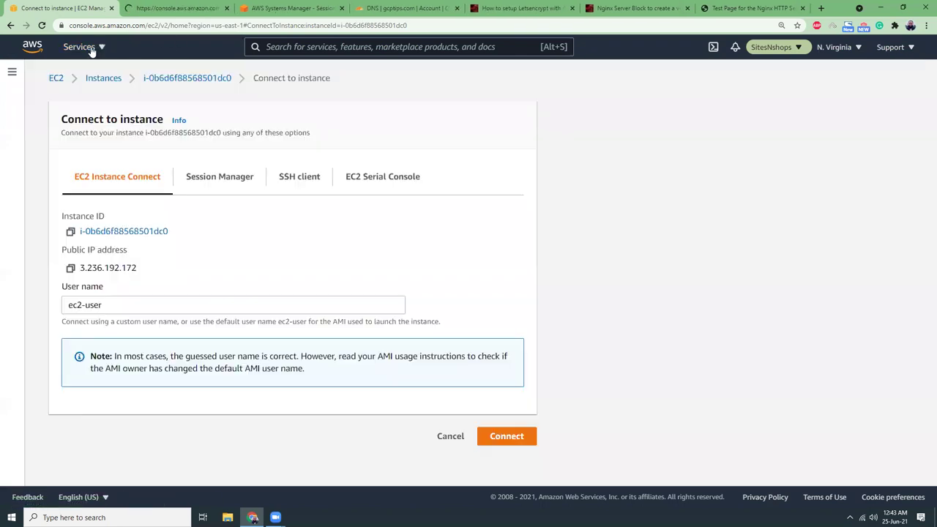
pyautogui.click(166, 9)
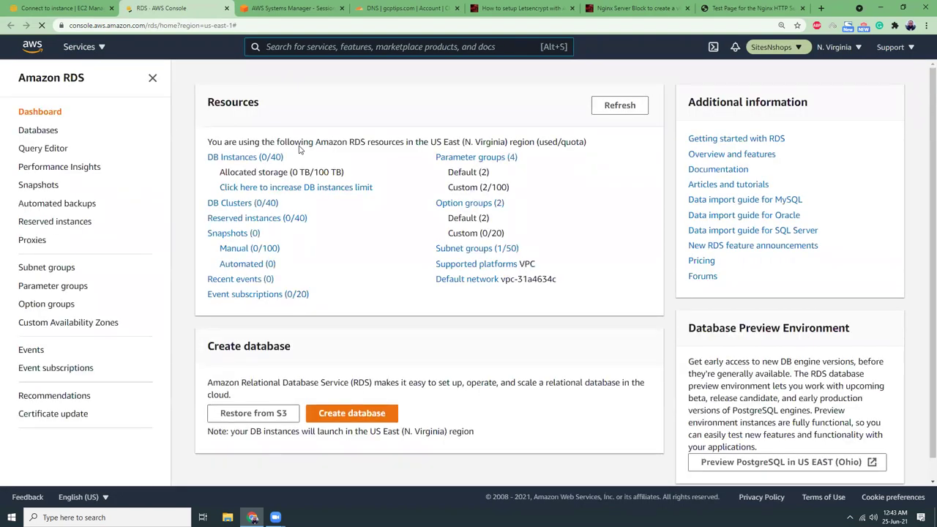
pyautogui.click(272, 155)
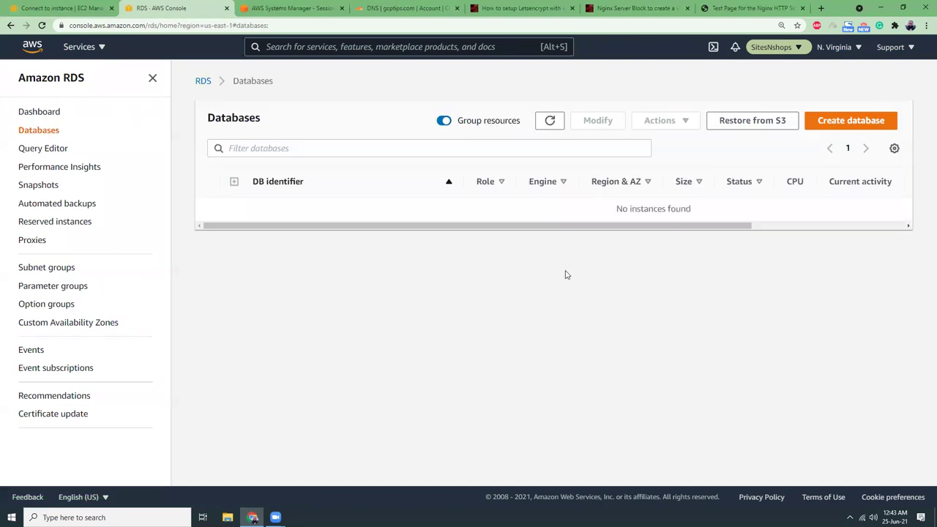
pyautogui.click(853, 122)
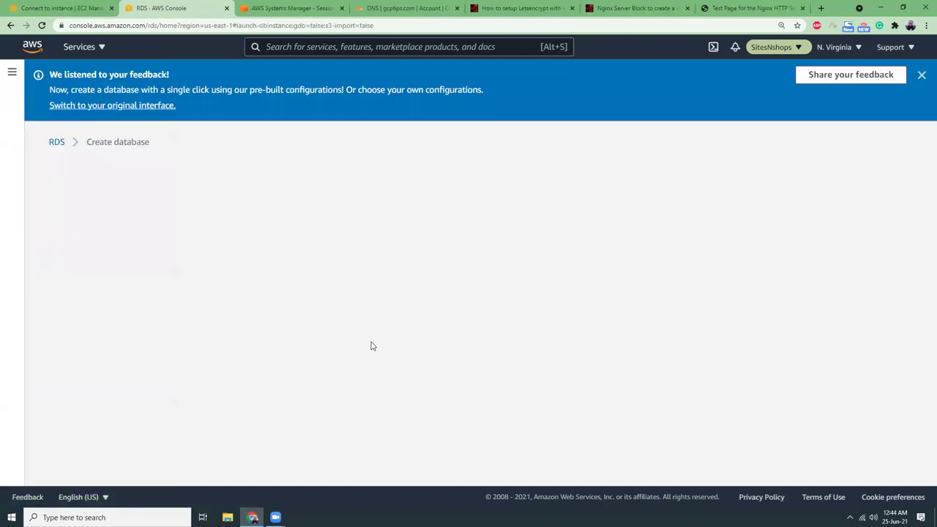
# Choose MySQL as the engine and the Free tier template.
pyautogui.click(921, 74)
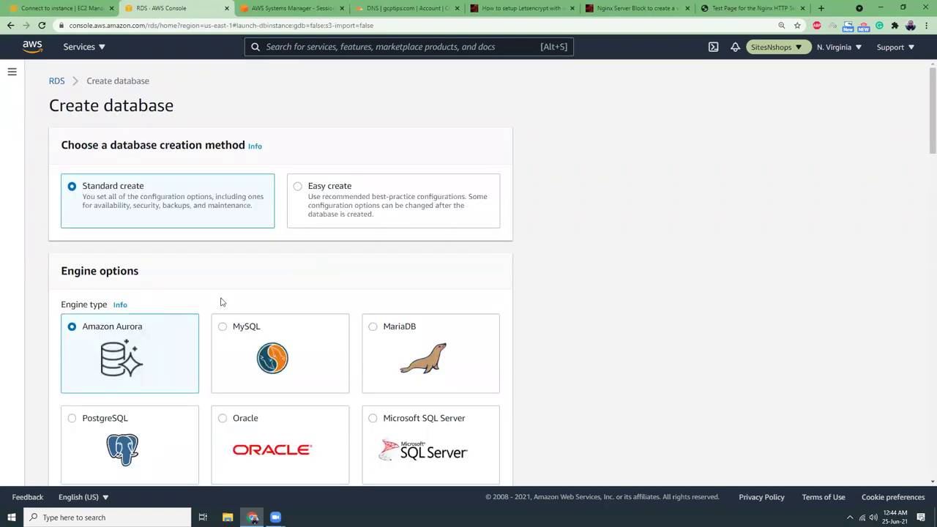
pyautogui.click(223, 328)
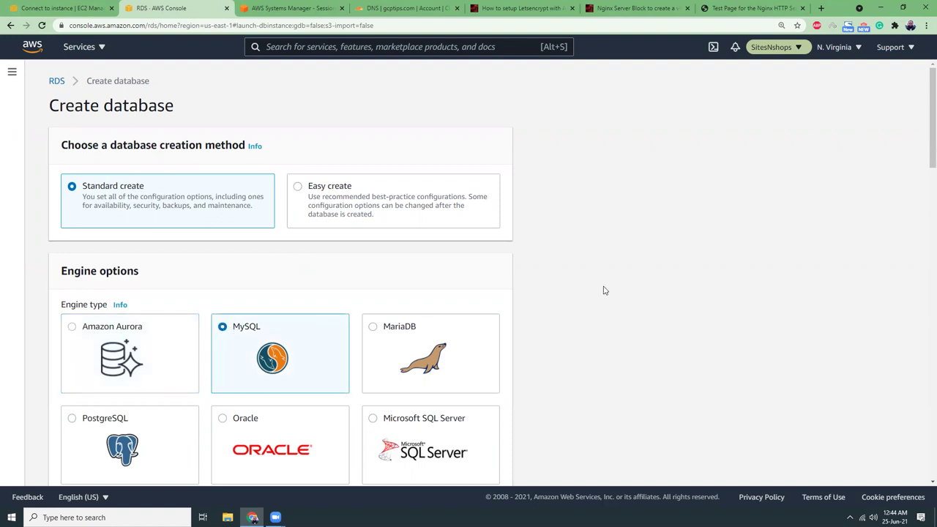
pyautogui.scroll(-5, 589, 288)
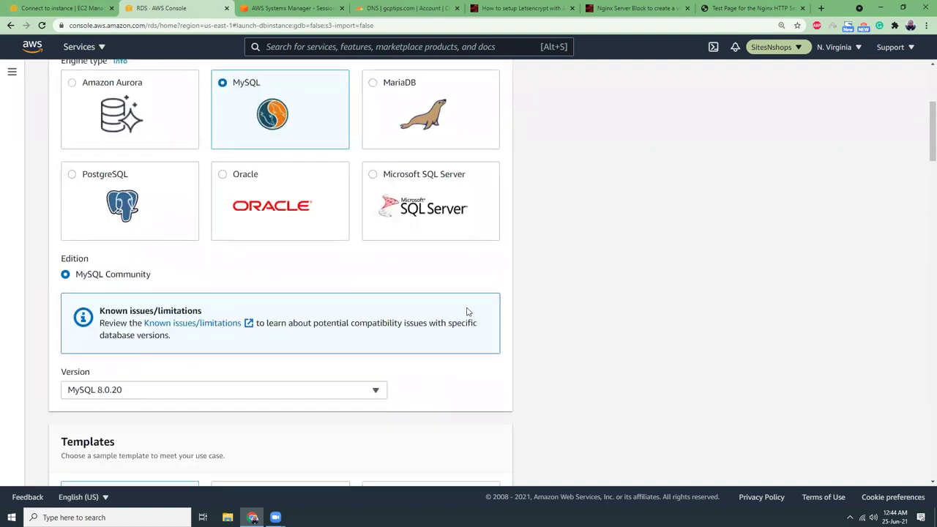
pyautogui.scroll(-1, 464, 310)
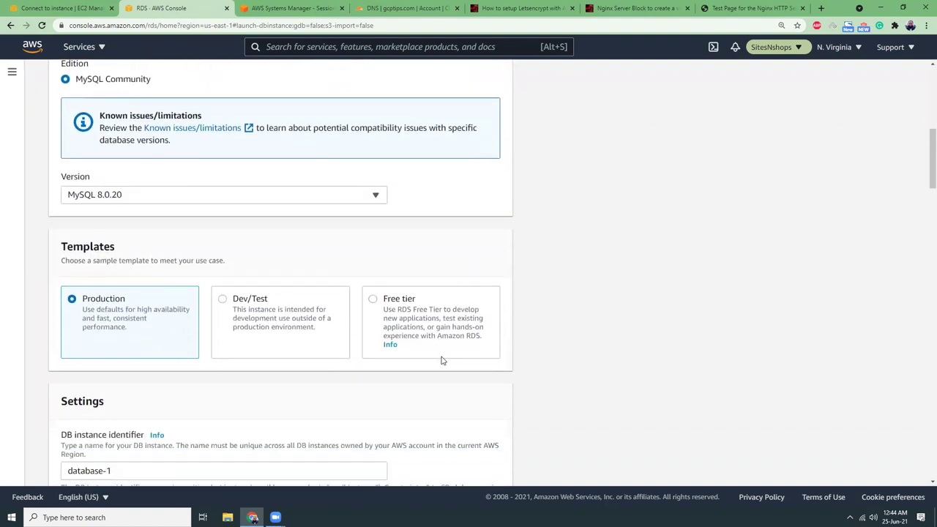
pyautogui.click(373, 301)
pyautogui.scroll(-3, 531, 274)
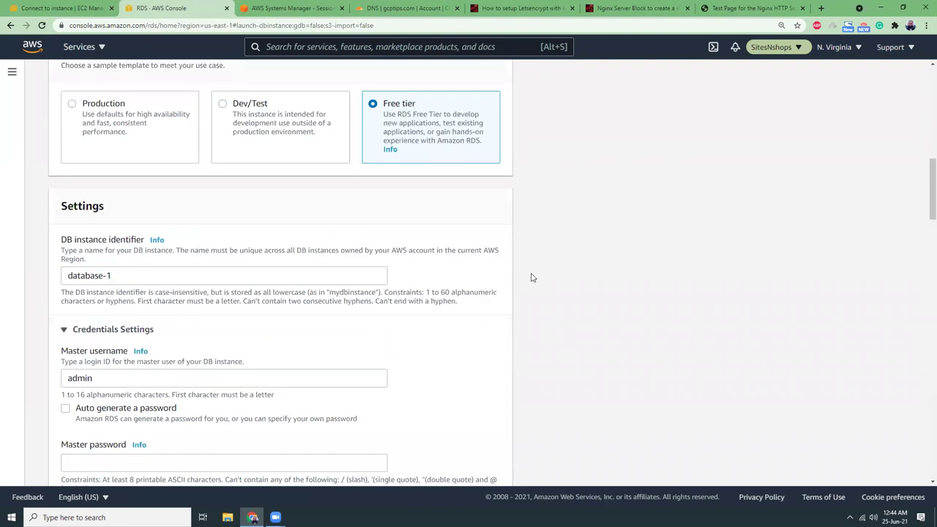
# Set the DB instance identifier to nginx-php-fpm.
pyautogui.tripleClick(97, 276)
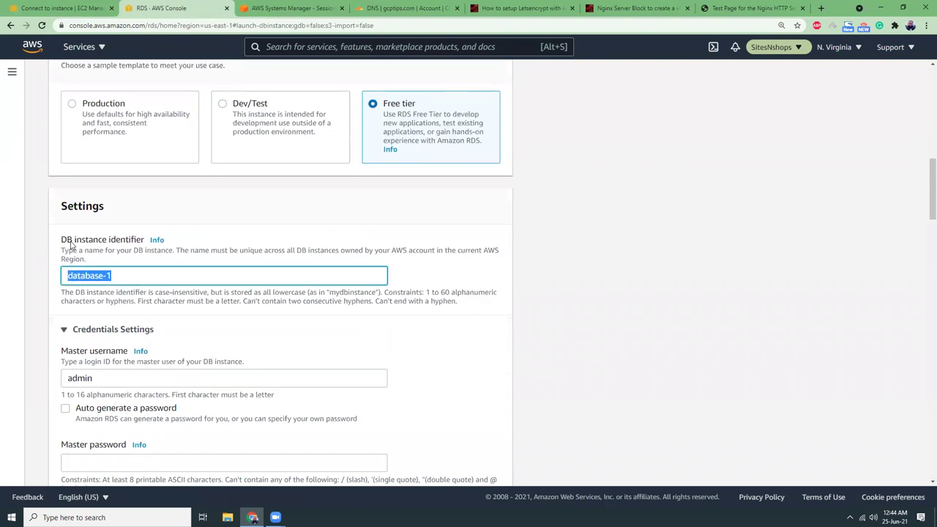
pyautogui.write('nginx')
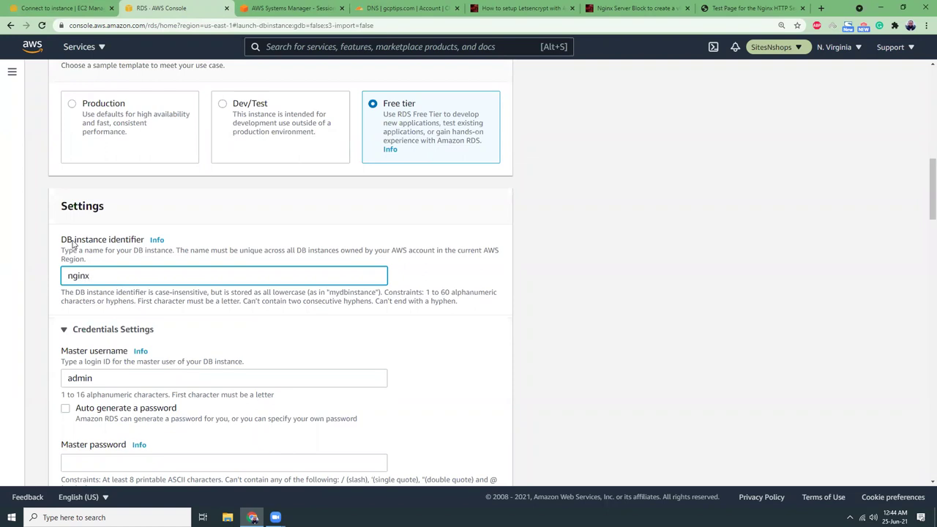
pyautogui.write('-php')
pyautogui.click(566, 338)
pyautogui.scroll(-2, 566, 338)
pyautogui.scroll(-1, 566, 339)
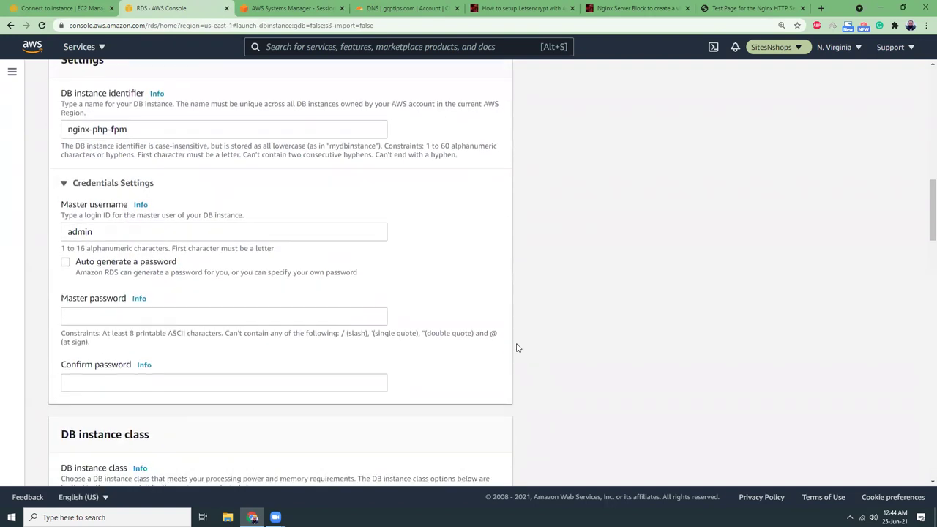
pyautogui.click(821, 8)
# Generate a 16-character password without symbols on passwordsgenerator.net and copy it.
pyautogui.write('pass')
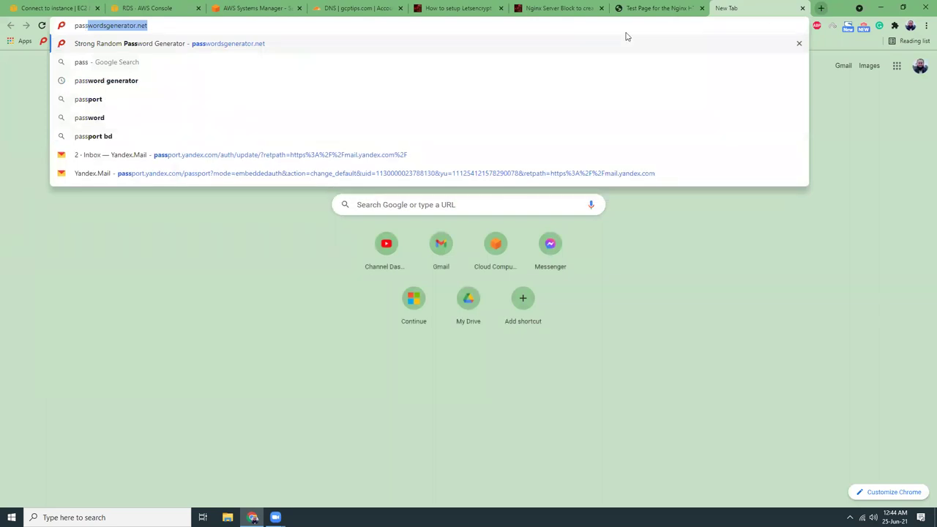
pyautogui.press('Return')
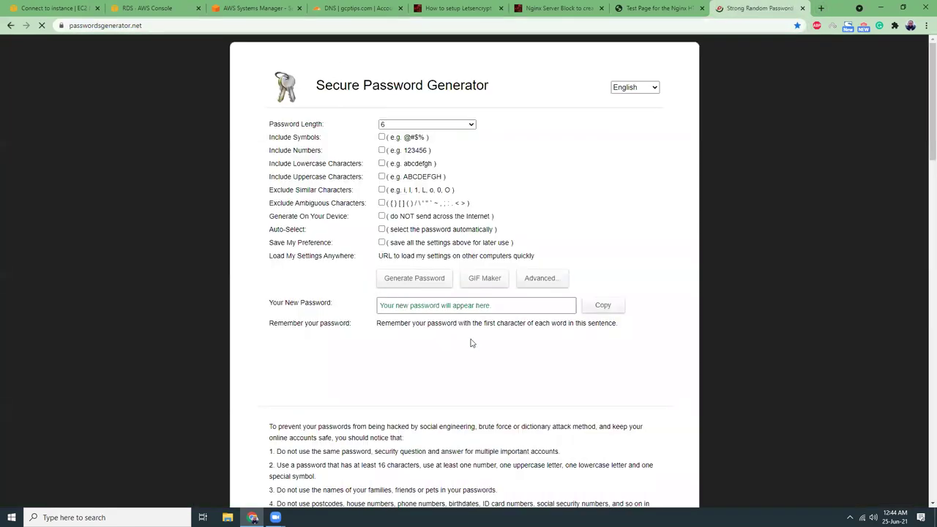
pyautogui.click(388, 283)
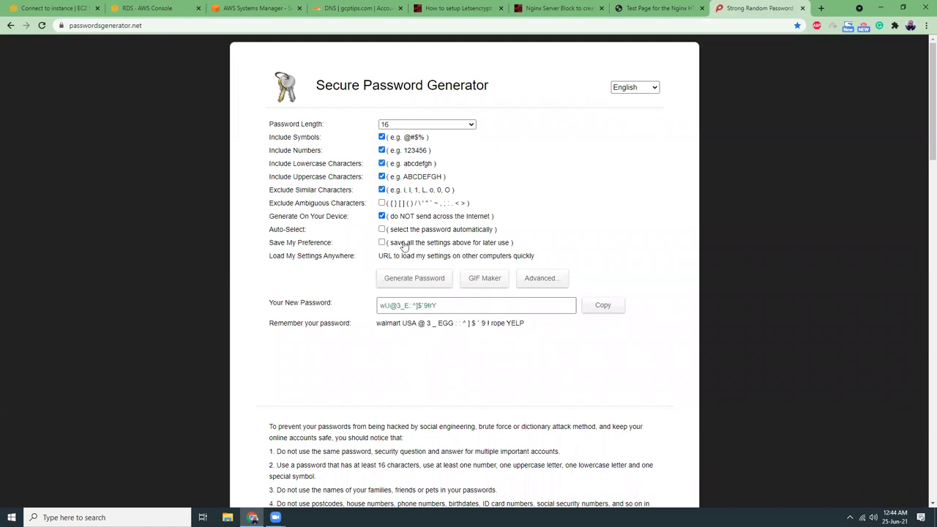
pyautogui.click(381, 137)
pyautogui.click(427, 284)
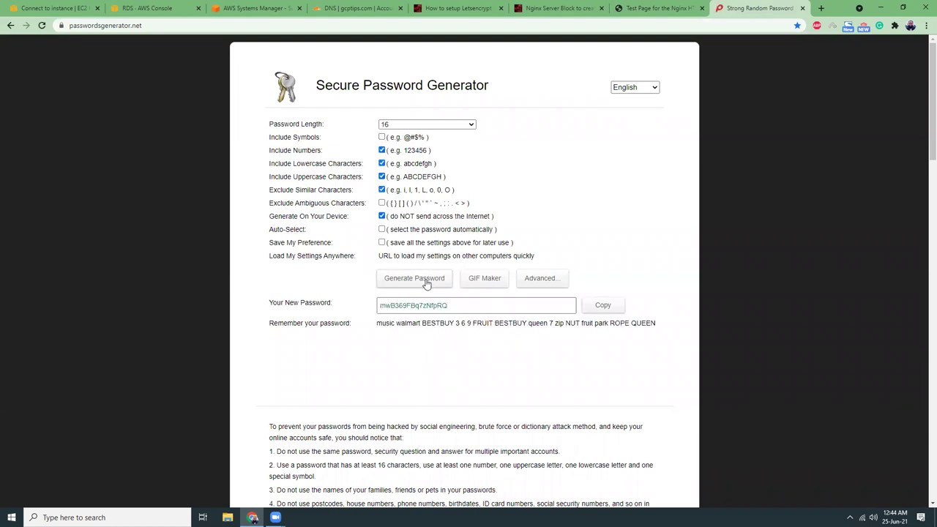
pyautogui.click(605, 306)
# Paste the generated password into both the Master password and Confirm password fields.
pyautogui.click(151, 8)
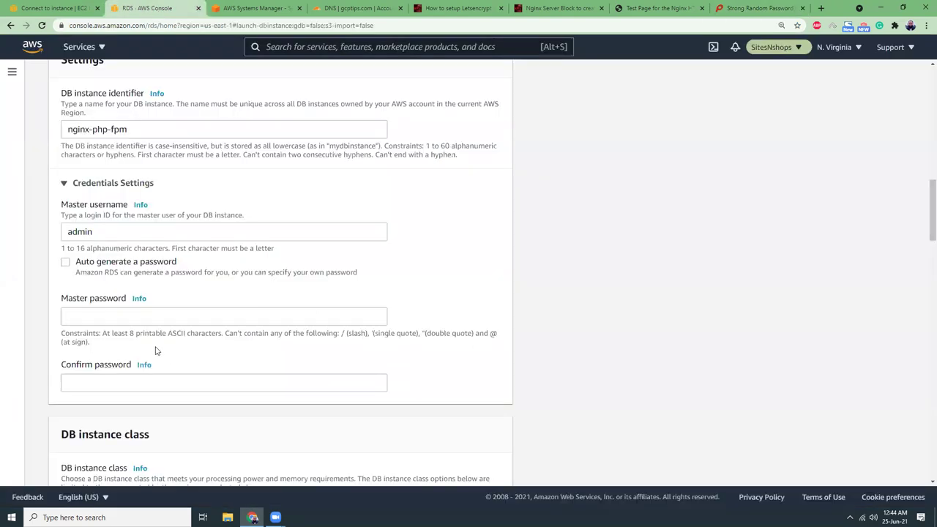
pyautogui.click(119, 319)
pyautogui.hotkey('ctrl', 'v')
pyautogui.click(104, 384)
pyautogui.hotkey('ctrl', 'v')
pyautogui.click(553, 336)
# Allow previous-generation instance classes and set Public access to Yes.
pyautogui.scroll(-3, 572, 329)
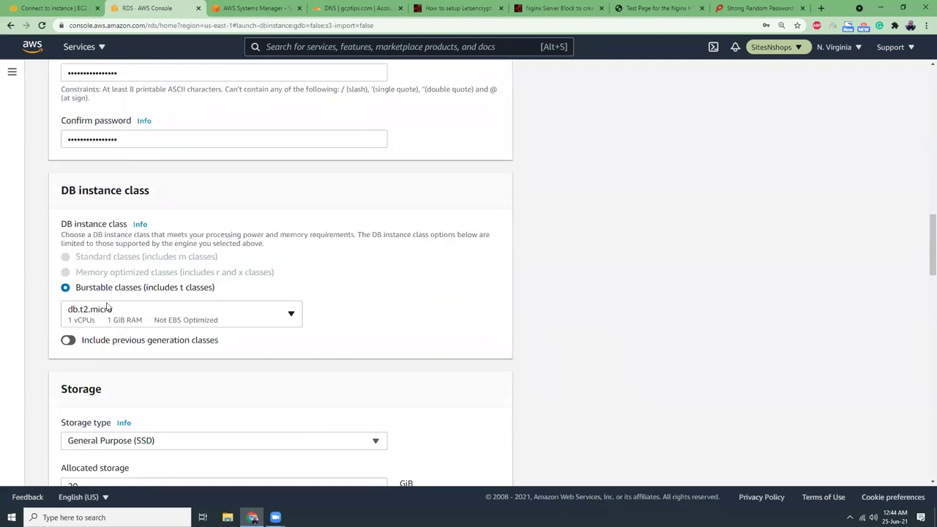
pyautogui.click(72, 343)
pyautogui.scroll(-3, 128, 325)
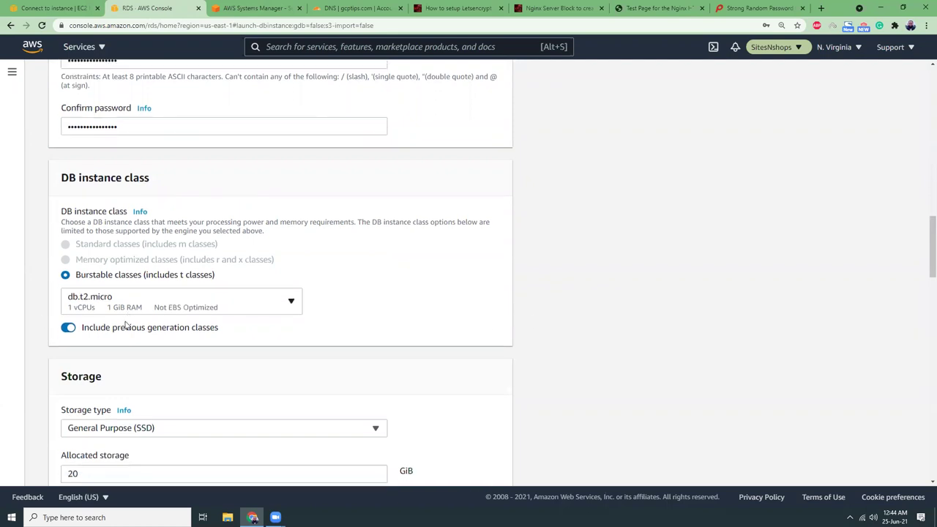
pyautogui.scroll(-5, 114, 340)
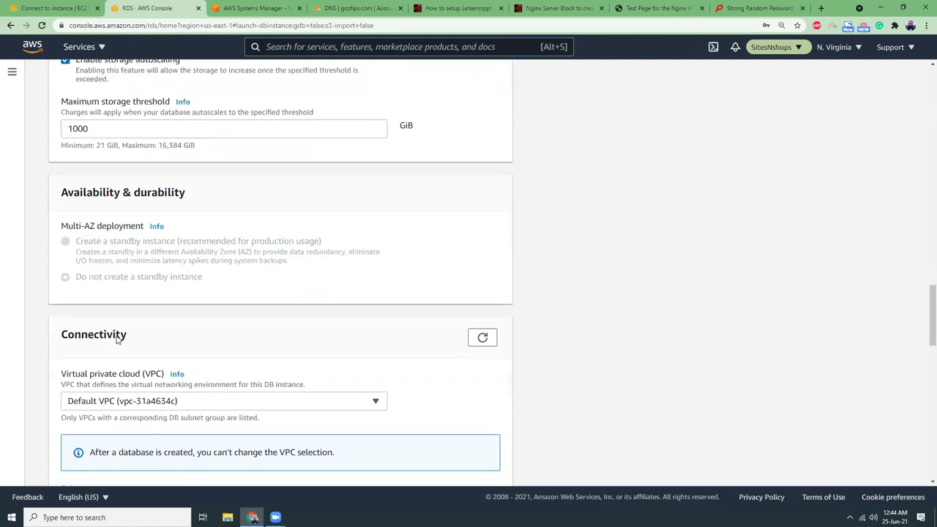
pyautogui.scroll(-1, 116, 340)
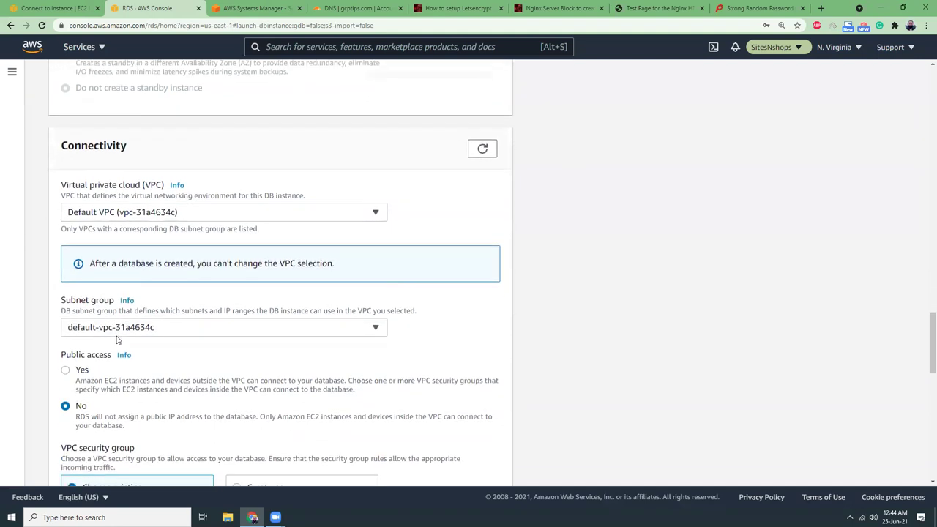
pyautogui.click(65, 370)
# Expand the additional configuration and set the initial database name to wordpress.
pyautogui.scroll(-3, 557, 285)
pyautogui.scroll(-1, 557, 286)
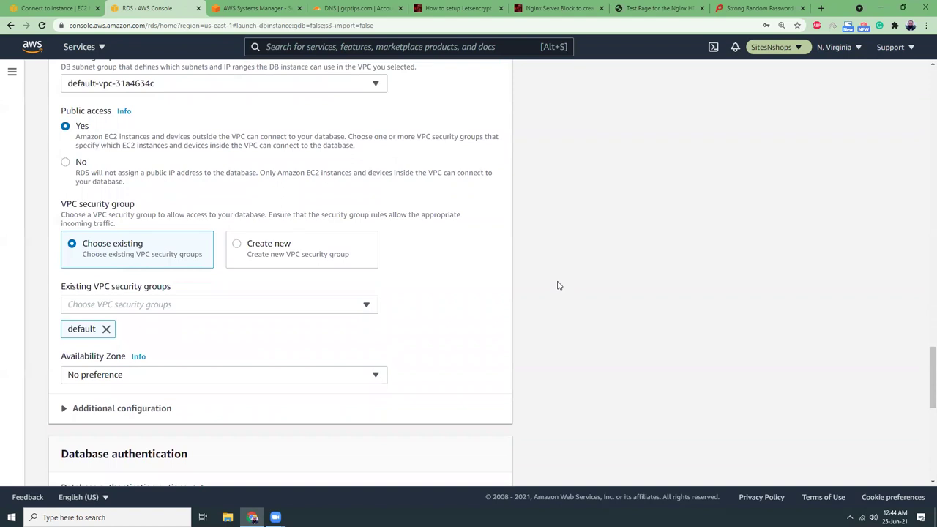
pyautogui.scroll(-2, 190, 305)
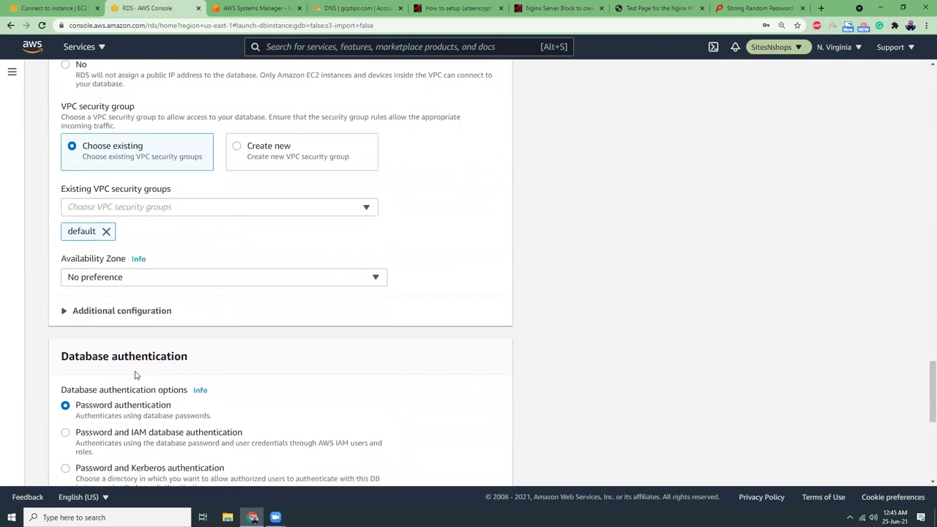
pyautogui.click(128, 312)
pyautogui.scroll(-6, 157, 329)
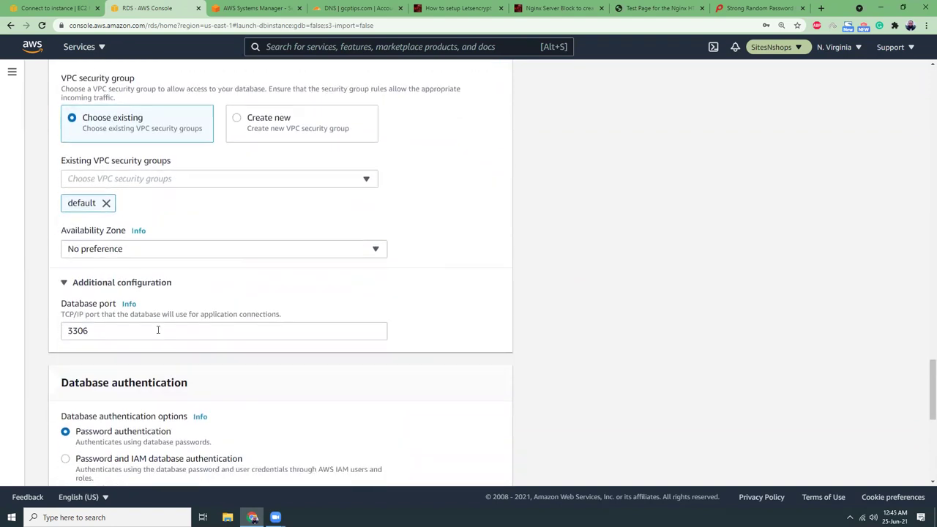
pyautogui.click(157, 315)
pyautogui.scroll(-3, 178, 327)
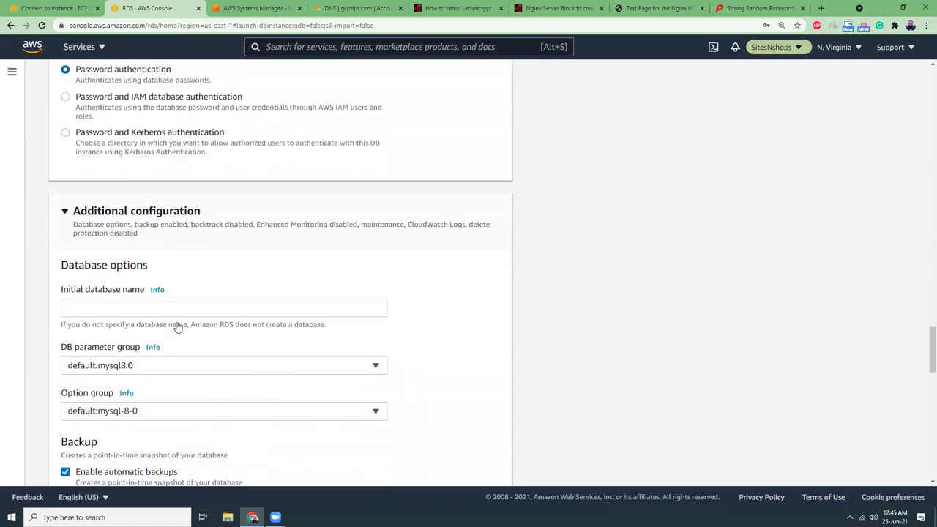
pyautogui.click(185, 264)
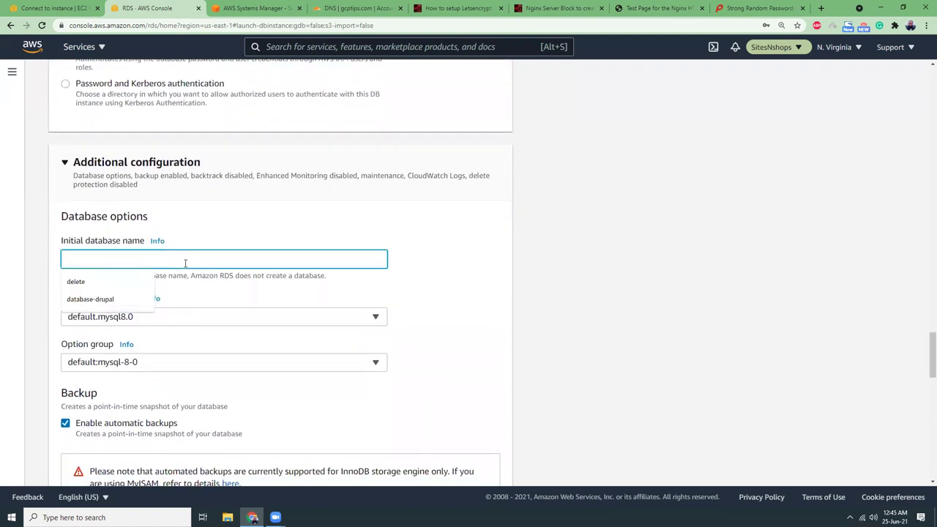
pyautogui.write('wordpress')
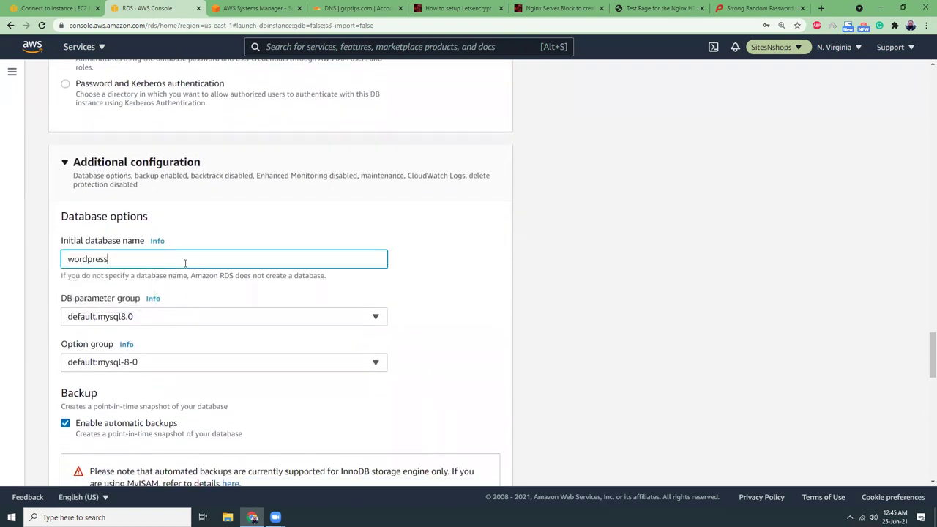
pyautogui.click(563, 277)
# Turn off automatic backups and create the nginx-php-fpm database, declining to save the password.
pyautogui.scroll(-2, 563, 278)
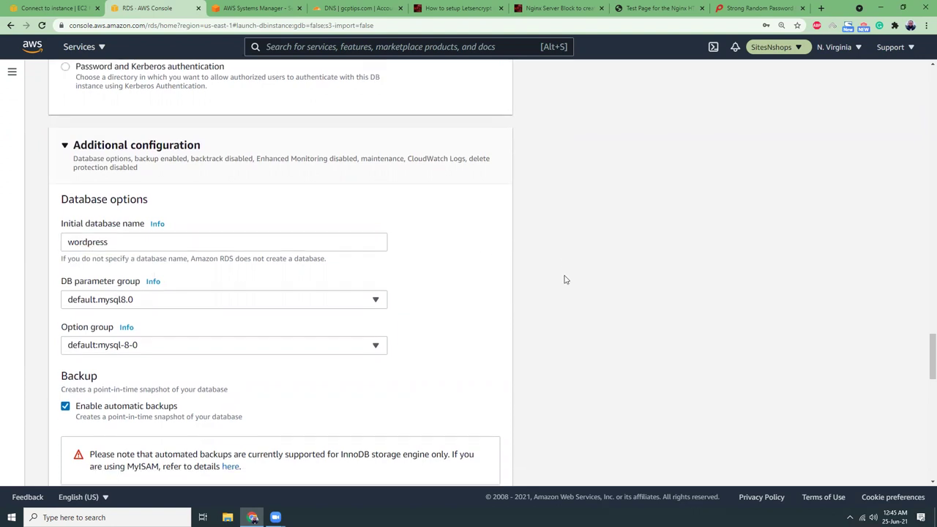
pyautogui.scroll(-1, 565, 279)
pyautogui.click(66, 181)
pyautogui.scroll(-5, 577, 270)
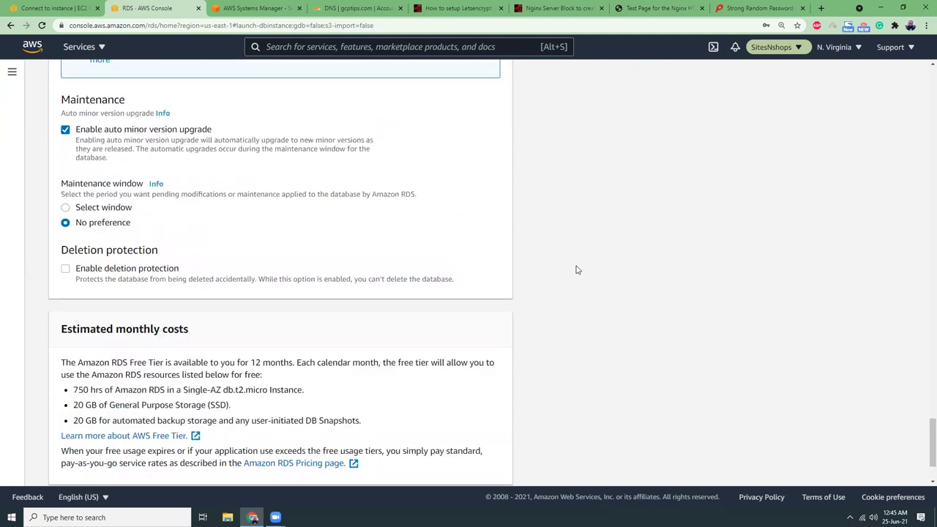
pyautogui.scroll(-1, 576, 270)
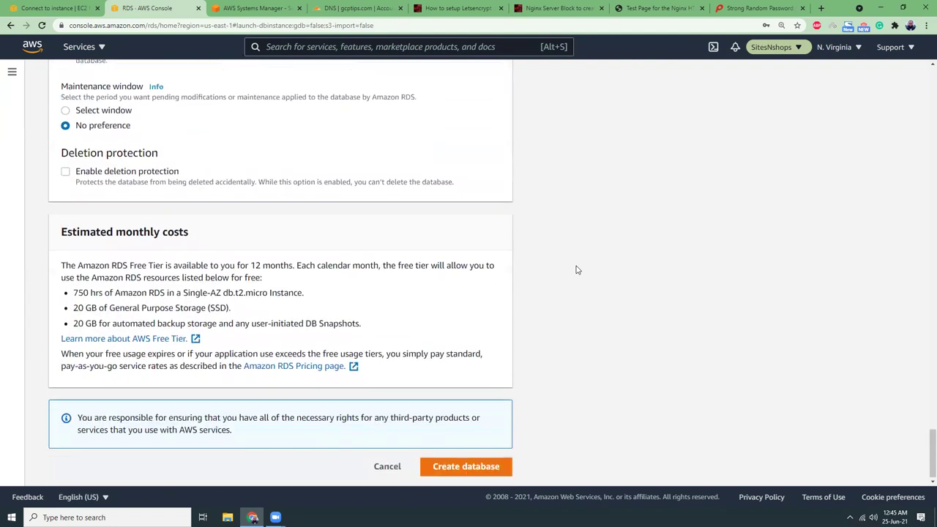
pyautogui.click(476, 466)
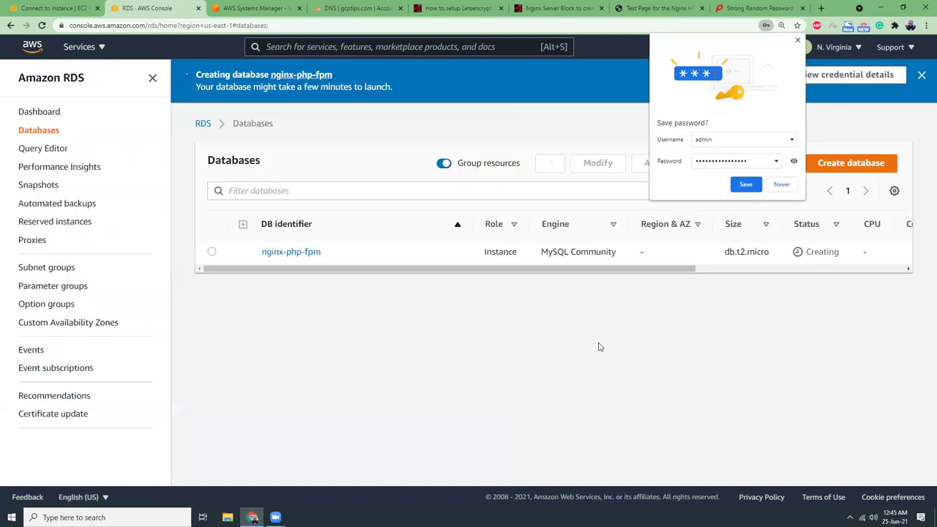
pyautogui.click(797, 41)
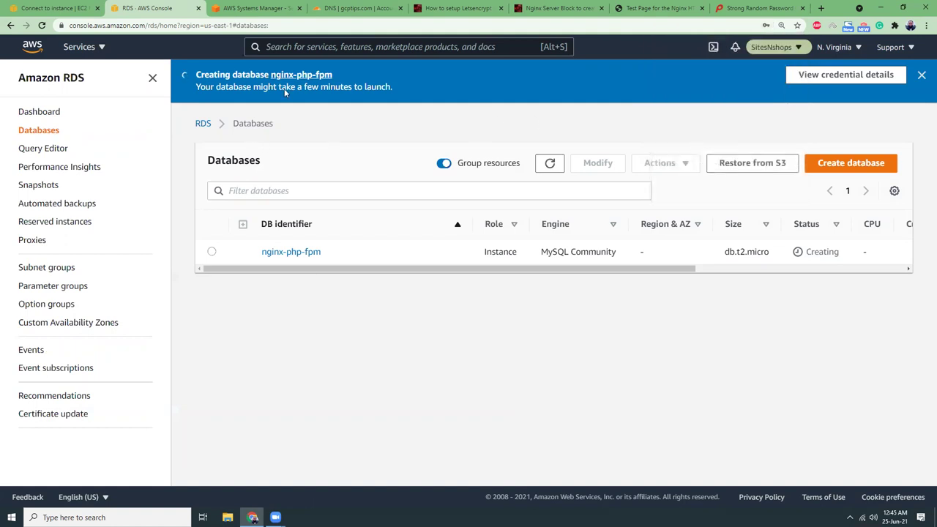
# Copy 'sudo vi /etc/nginx/conf.d/' from the Nginx Server Block article and return to the terminal.
pyautogui.click(271, 9)
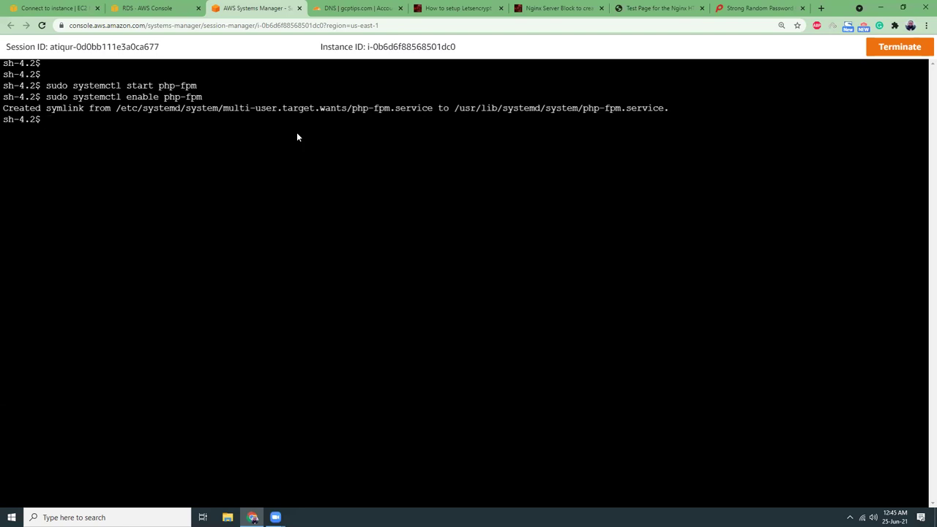
pyautogui.click(560, 8)
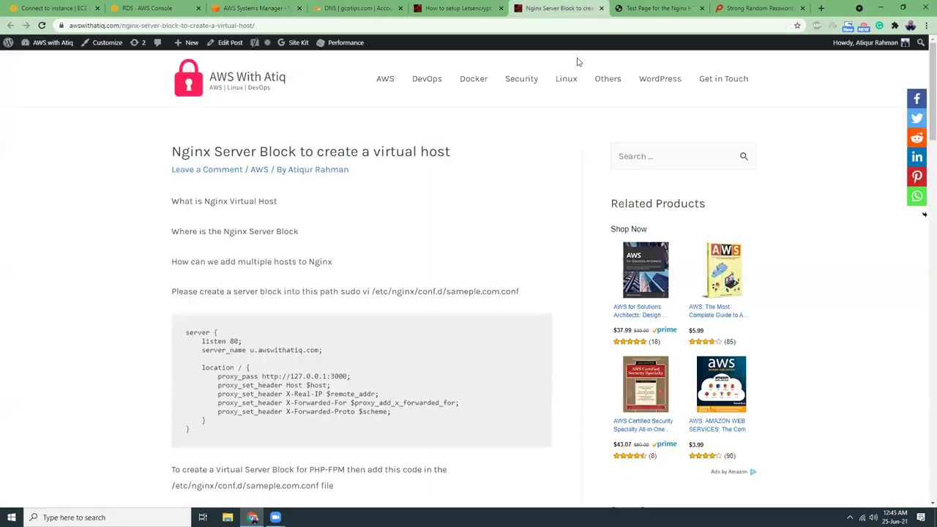
pyautogui.scroll(-4, 393, 291)
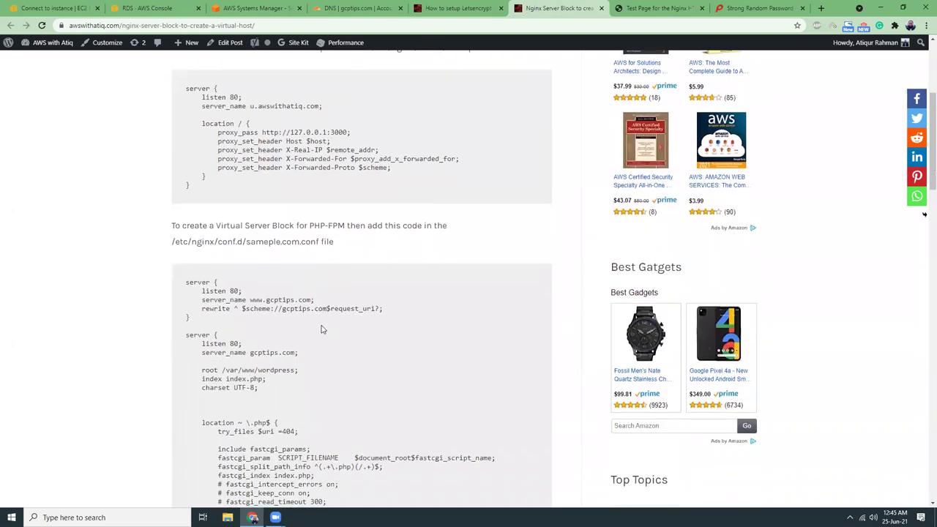
pyautogui.scroll(2, 321, 330)
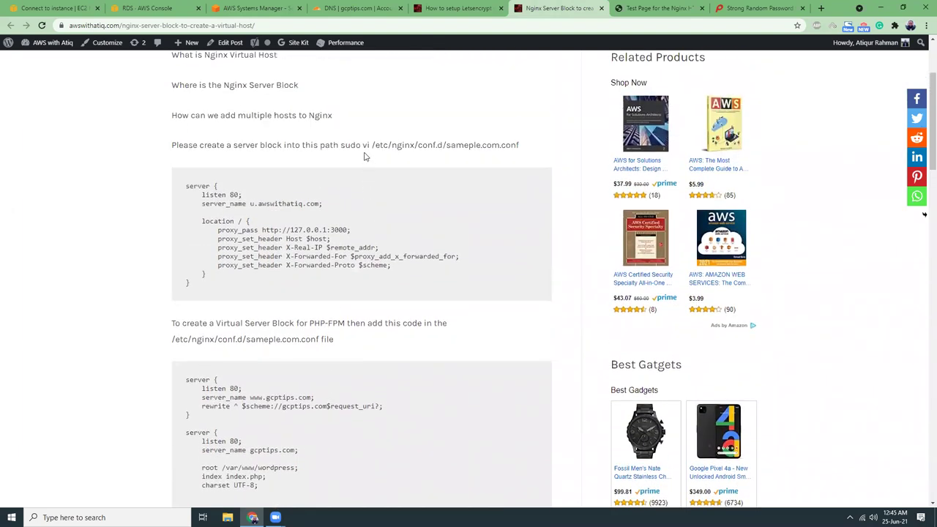
pyautogui.moveTo(341, 146); pyautogui.dragTo(522, 146)
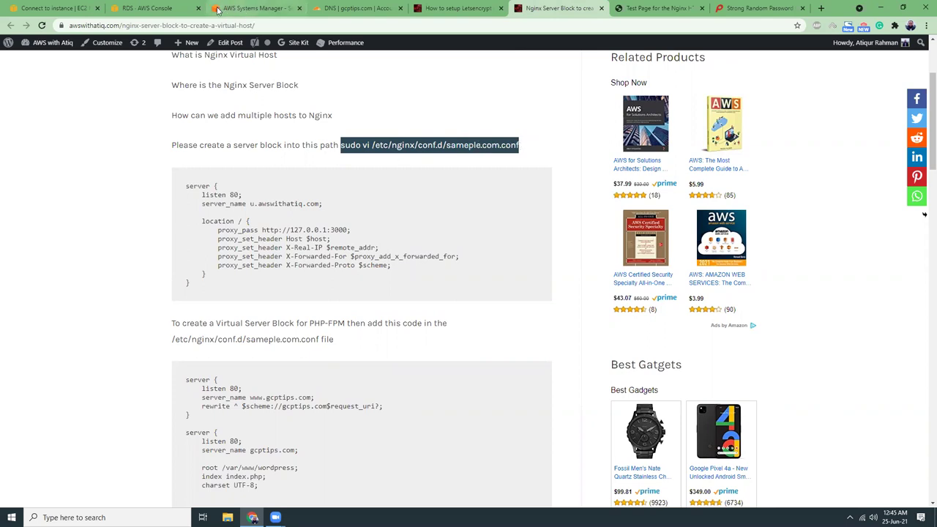
pyautogui.click(343, 146)
pyautogui.moveTo(342, 146); pyautogui.dragTo(445, 146)
pyautogui.hotkey('ctrl', 'c')
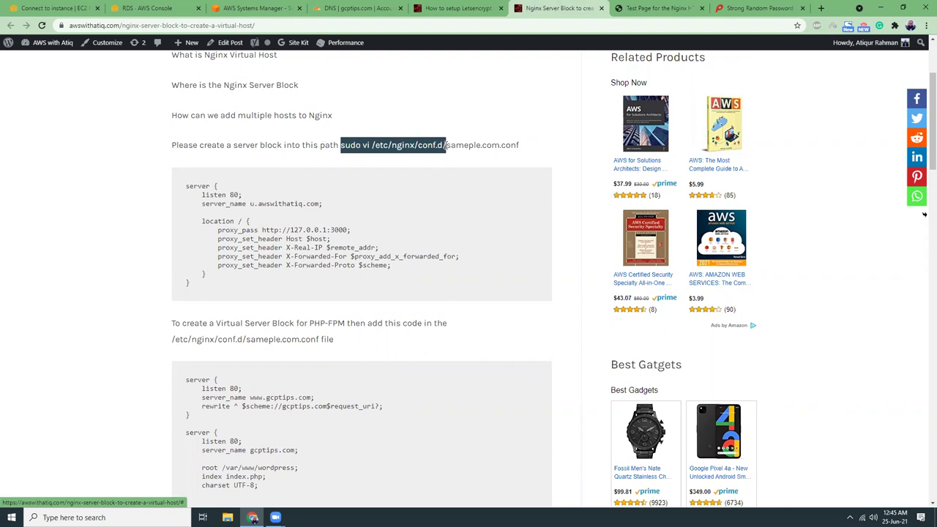
pyautogui.click(257, 8)
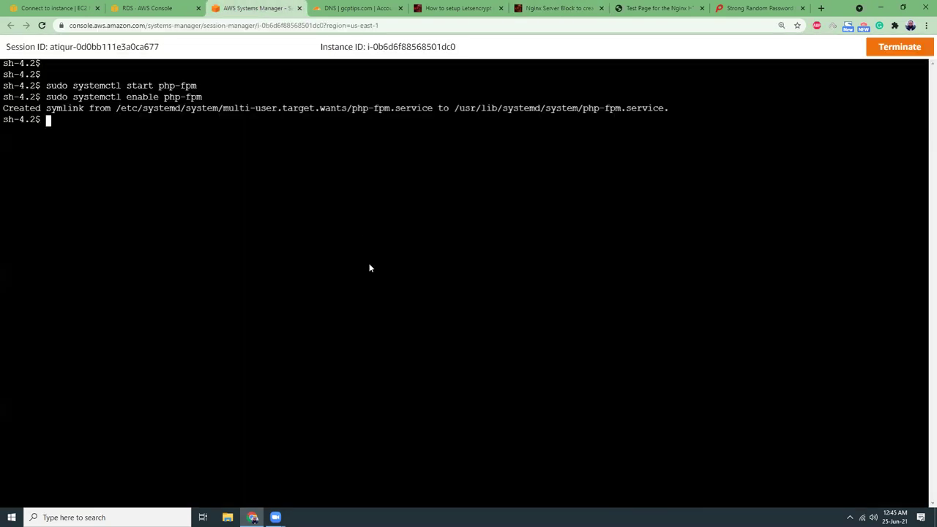
# Run sudo vi /etc/nginx/conf.d/nginx.gcptips.conf and switch vi into insert mode.
pyautogui.hotkey('ctrl', 'v')
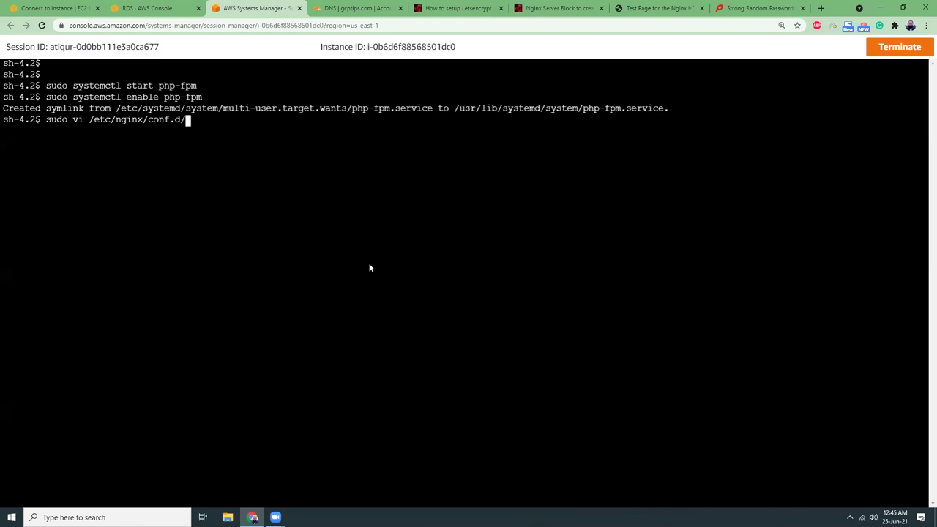
pyautogui.write('nginx.gcptips.conf')
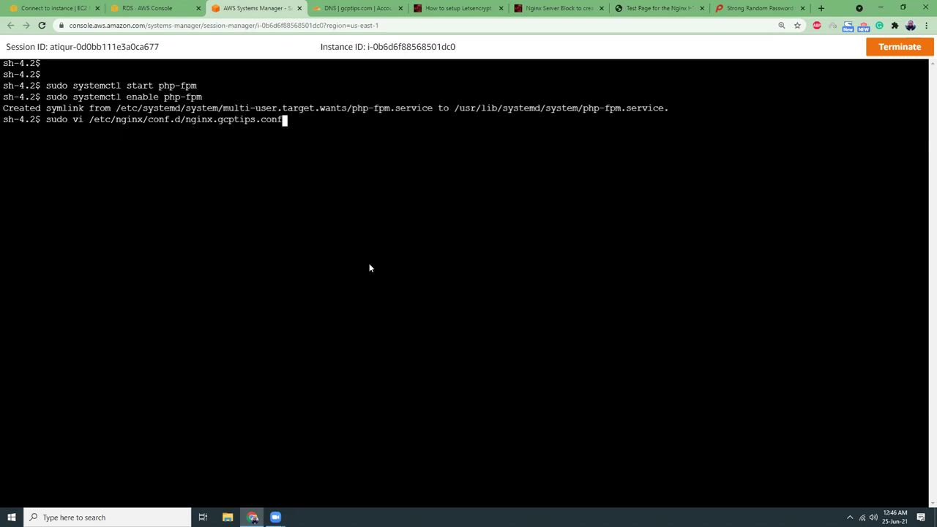
pyautogui.press('Return')
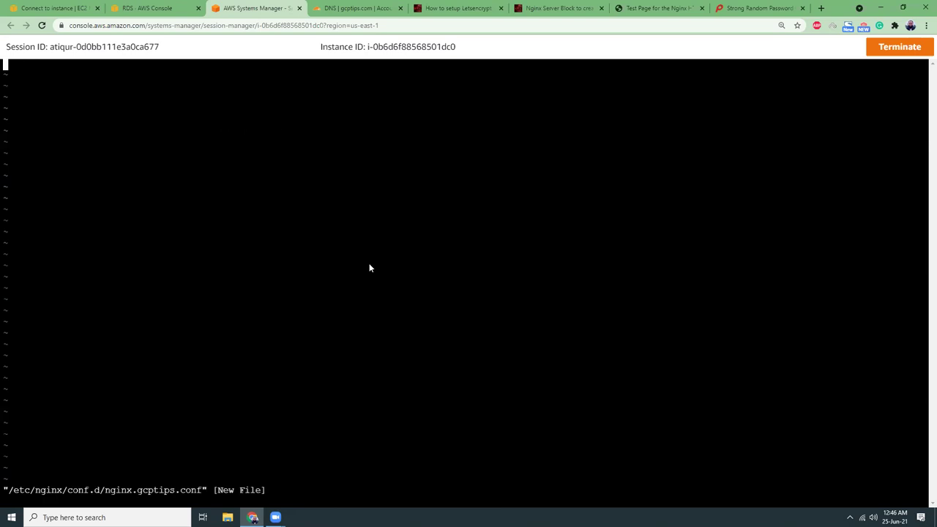
pyautogui.press('i')
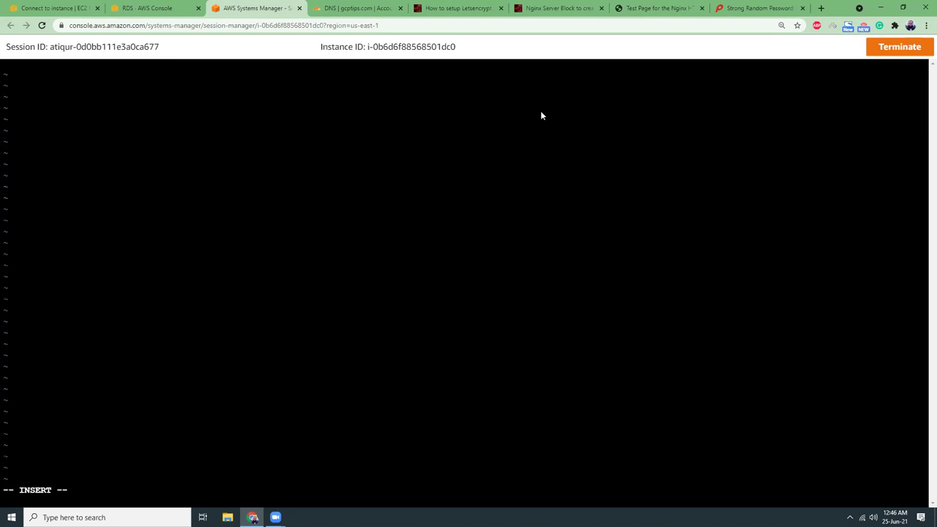
# Select and copy the PHP-FPM server block code for gcptips.com from the Nginx Server Block article.
pyautogui.click(577, 10)
pyautogui.scroll(-1, 320, 189)
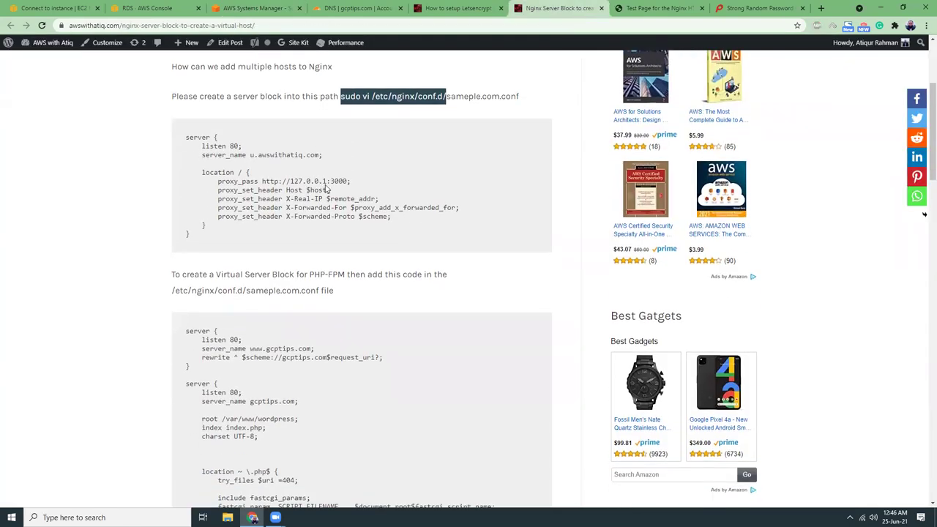
pyautogui.scroll(-3, 325, 194)
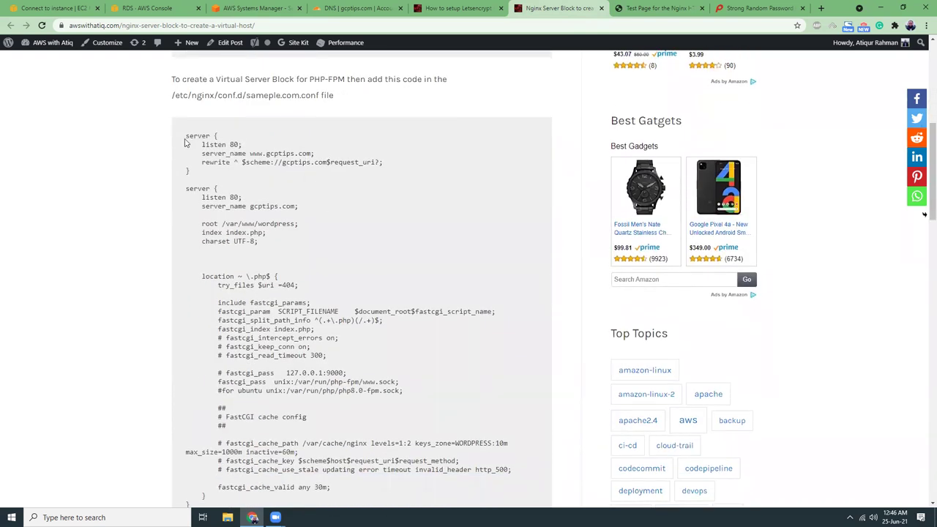
pyautogui.moveTo(186, 136); pyautogui.dragTo(270, 251)
pyautogui.scroll(-3, 271, 251)
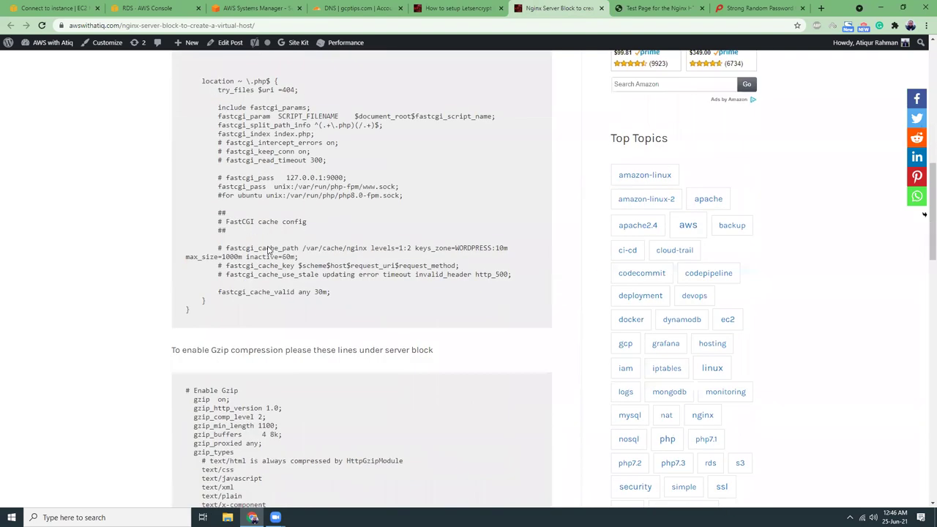
pyautogui.moveTo(225, 309); pyautogui.dragTo(224, 308)
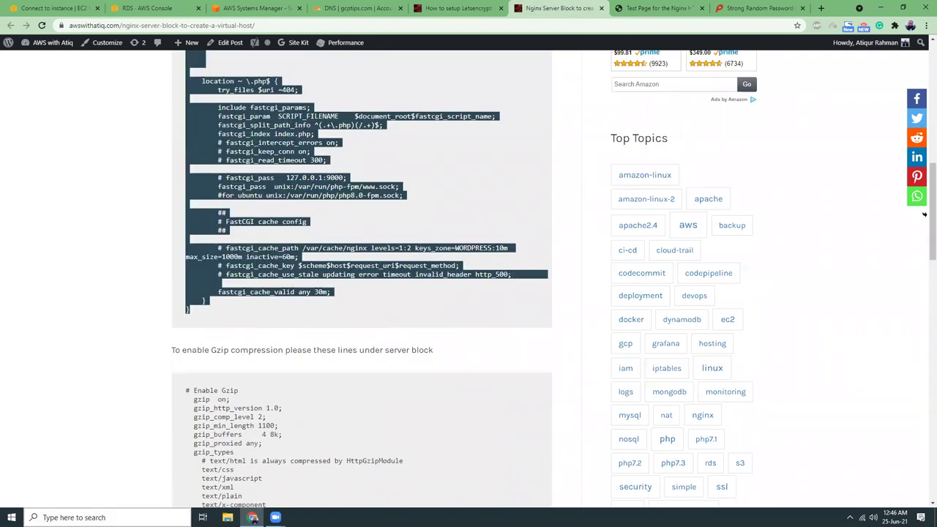
pyautogui.click(113, 512)
# Open a blank, maximized Notepad and paste the copied server block code.
pyautogui.write('note')
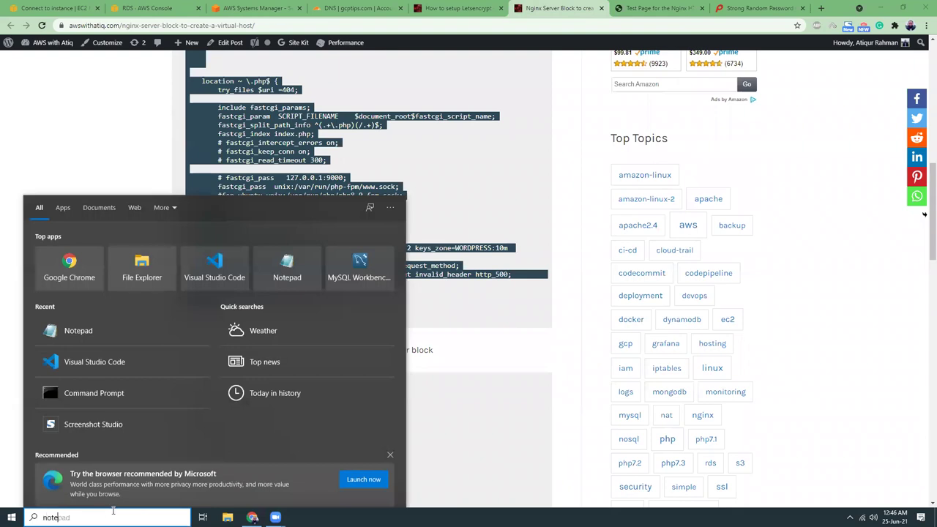
pyautogui.click(73, 251)
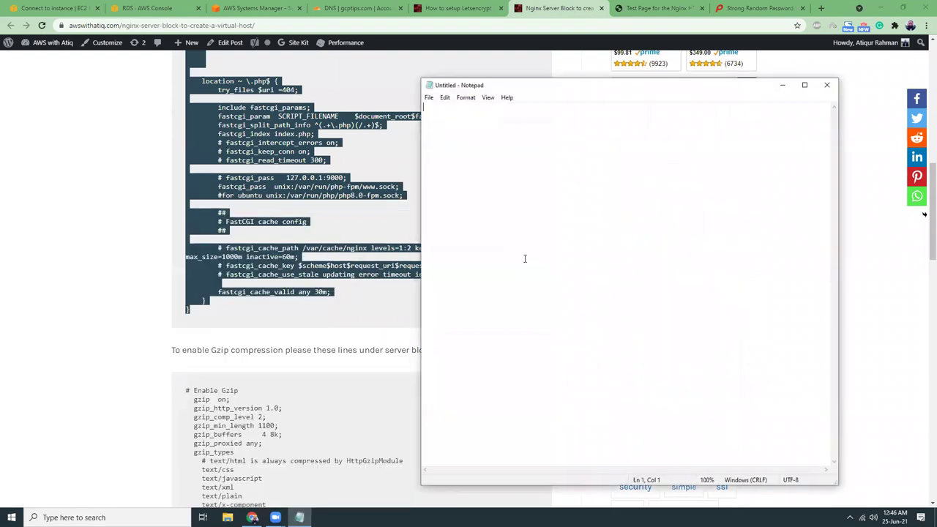
pyautogui.click(804, 85)
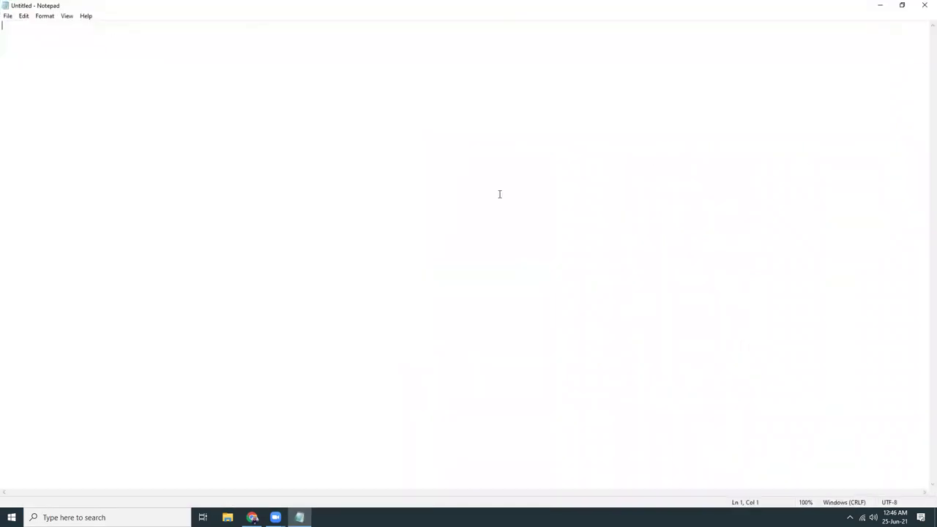
pyautogui.hotkey('ctrl', 'v')
# Delete the redirect server block, change server_name to nginx.gcptips.com, and end the root line with ';'.
pyautogui.click(85, 52)
pyautogui.moveTo(3, 26); pyautogui.dragTo(86, 67)
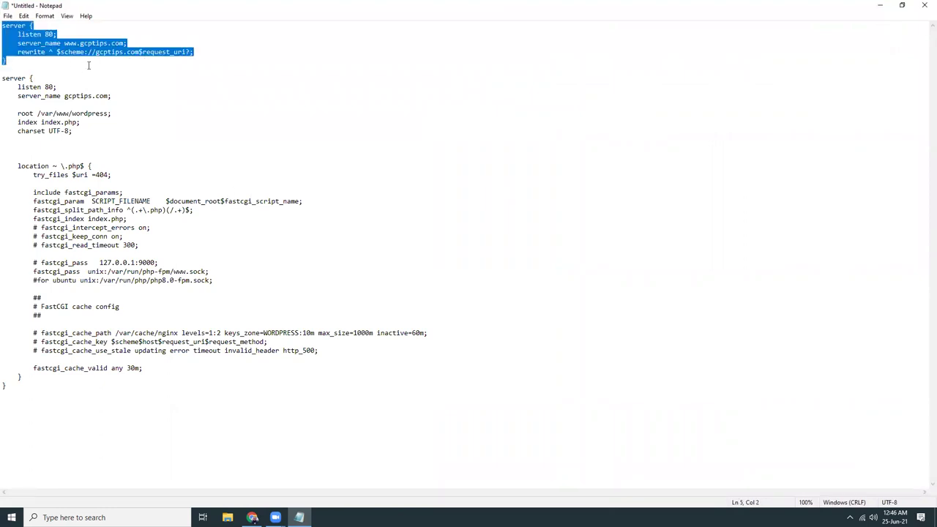
pyautogui.press('Delete')
pyautogui.click(63, 52)
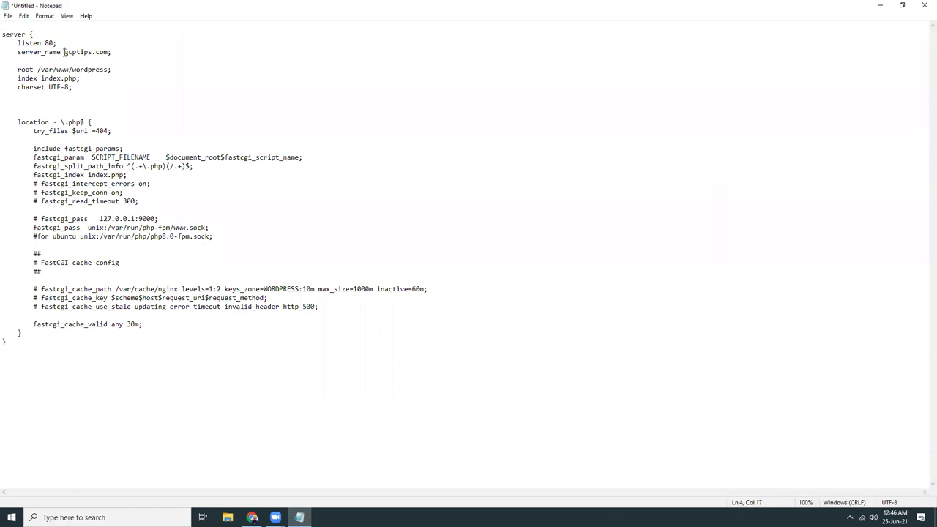
pyautogui.write('nginx.')
pyautogui.moveTo(72, 70); pyautogui.dragTo(110, 70)
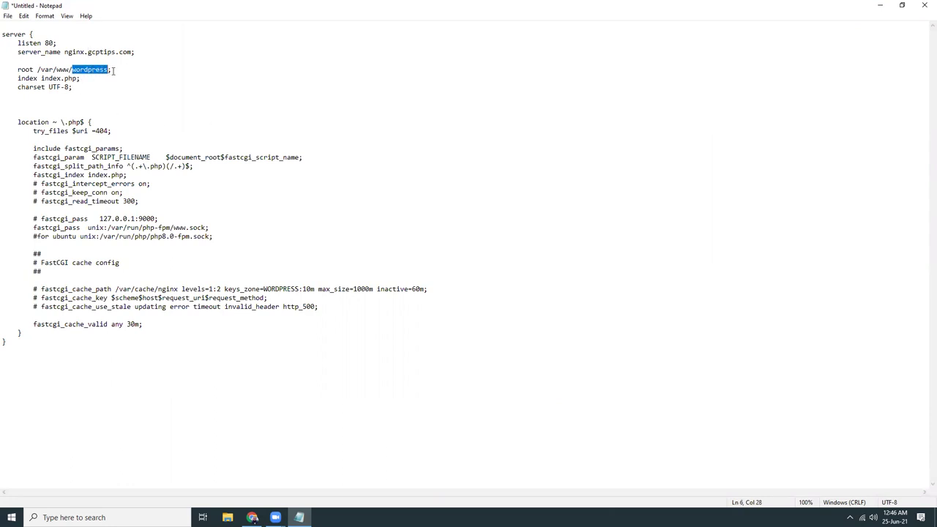
pyautogui.click(109, 70)
pyautogui.write(';')
# Compare the fastcgi_pass php-fpm socket path against the Ubuntu php8.0 socket line.
pyautogui.click(96, 116)
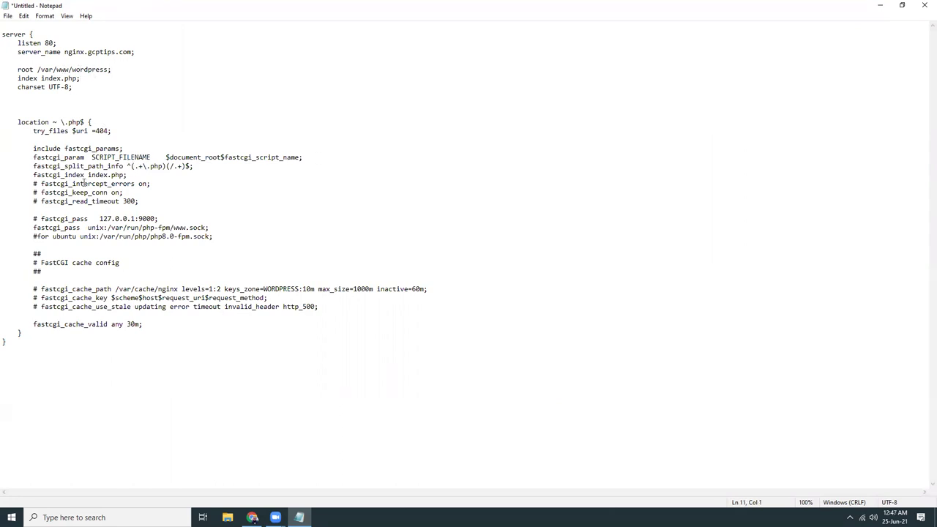
pyautogui.click(132, 175)
pyautogui.doubleClick(104, 239)
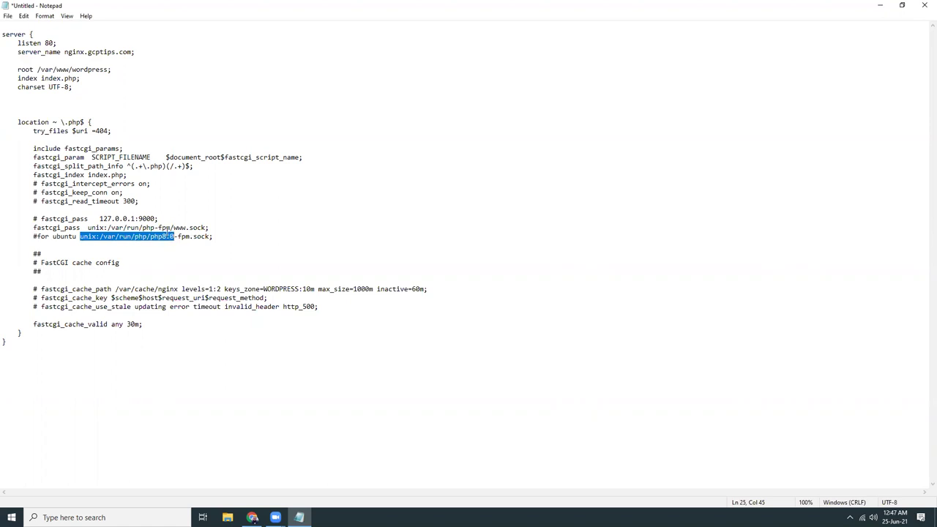
pyautogui.click(167, 232)
pyautogui.click(111, 228)
pyautogui.moveTo(112, 227); pyautogui.dragTo(174, 229)
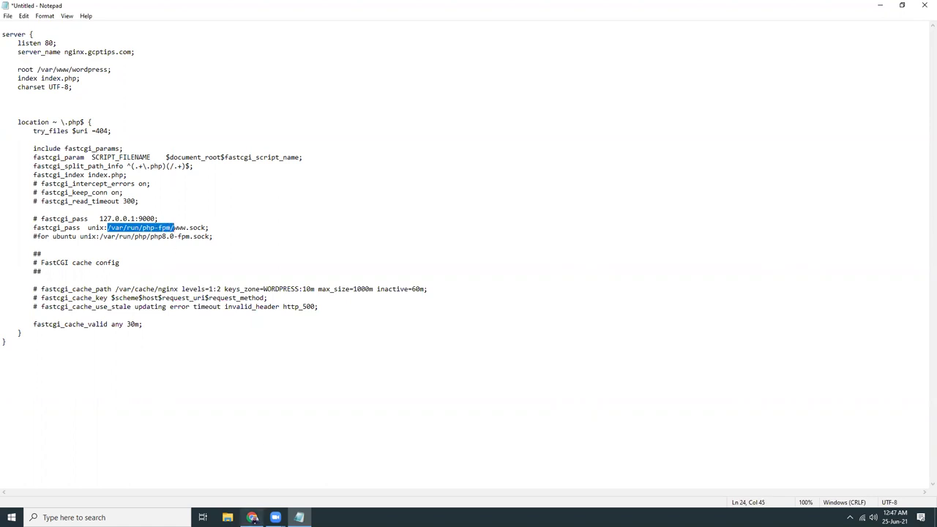
pyautogui.click(253, 518)
pyautogui.click(249, 8)
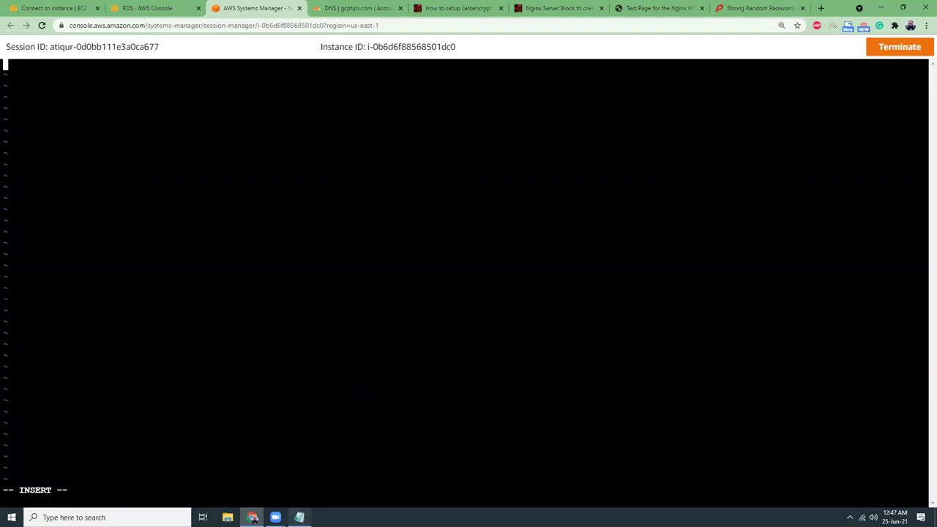
pyautogui.click(299, 517)
pyautogui.click(194, 236)
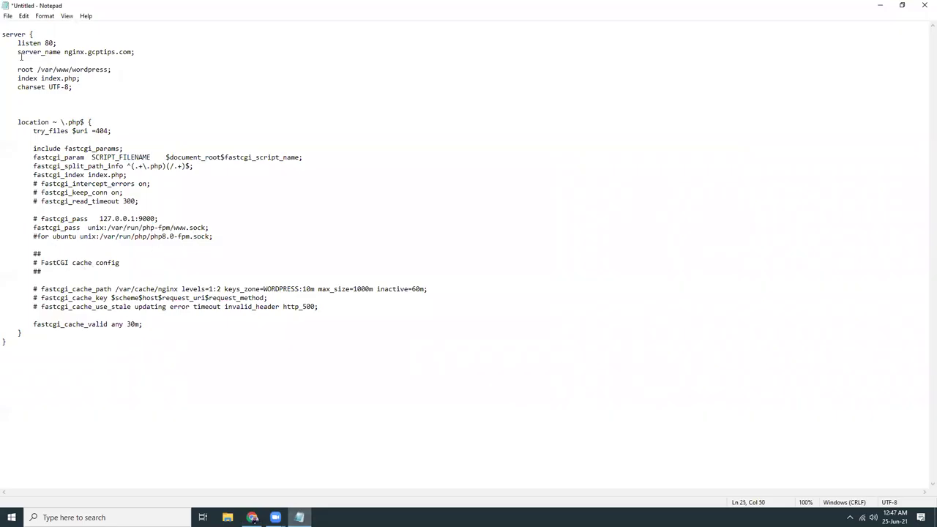
# Verify nginx.gcptips.com and /var/www/wordpress, then take the whole config to the terminal for pasting.
pyautogui.moveTo(3, 34); pyautogui.dragTo(69, 344)
pyautogui.click(86, 277)
pyautogui.moveTo(64, 52); pyautogui.dragTo(130, 51)
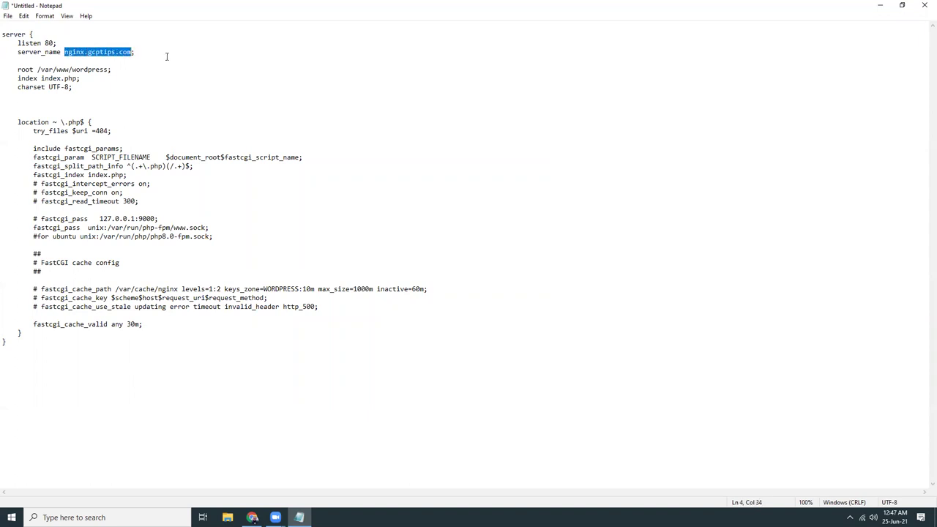
pyautogui.click(34, 69)
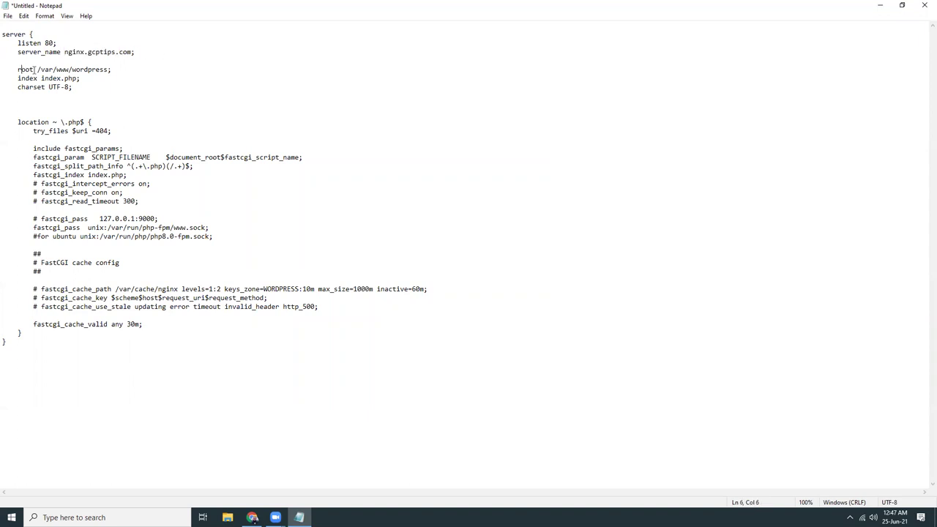
pyautogui.moveTo(36, 69); pyautogui.dragTo(114, 70)
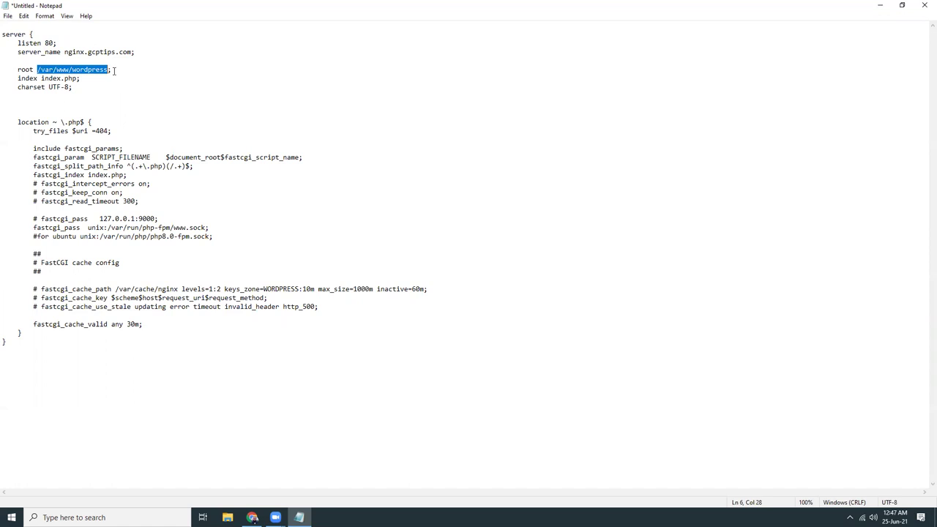
pyautogui.click(4, 35)
pyautogui.keyDown('shift'); pyautogui.click(32, 344); pyautogui.keyUp('shift')
pyautogui.hotkey('ctrl', 'c')
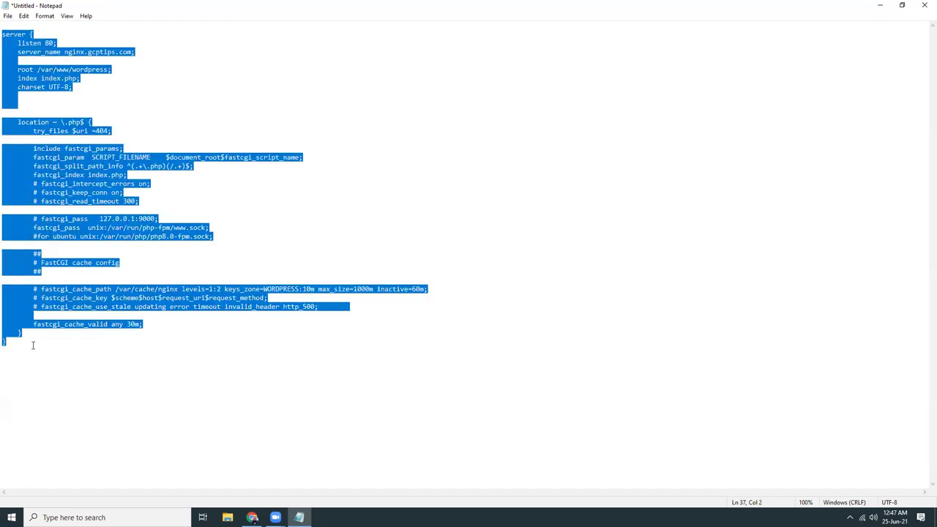
pyautogui.hotkey('alt', 'Tab')
pyautogui.rightClick(130, 178)
# Paste the server block into vi and save nginx.gcptips.conf with :wq.
pyautogui.click(158, 253)
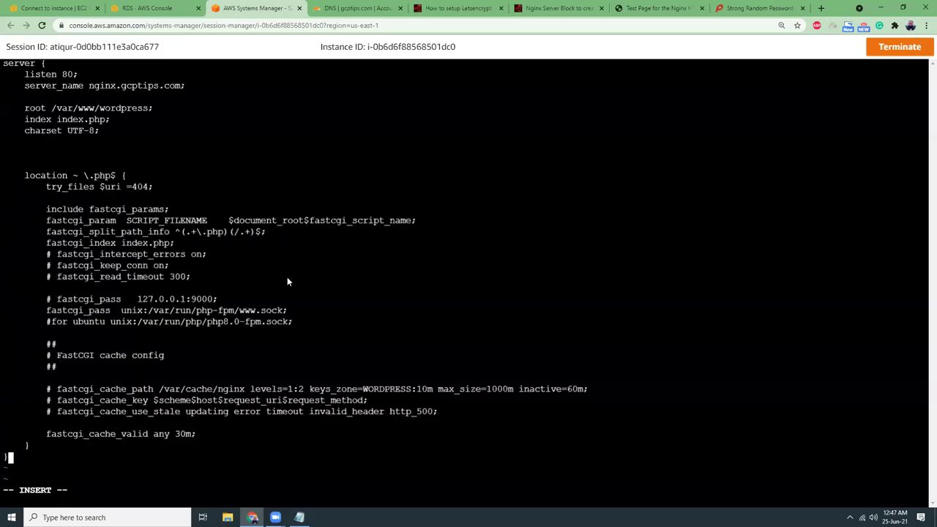
pyautogui.press('Escape')
pyautogui.write(':wq')
pyautogui.press('Return')
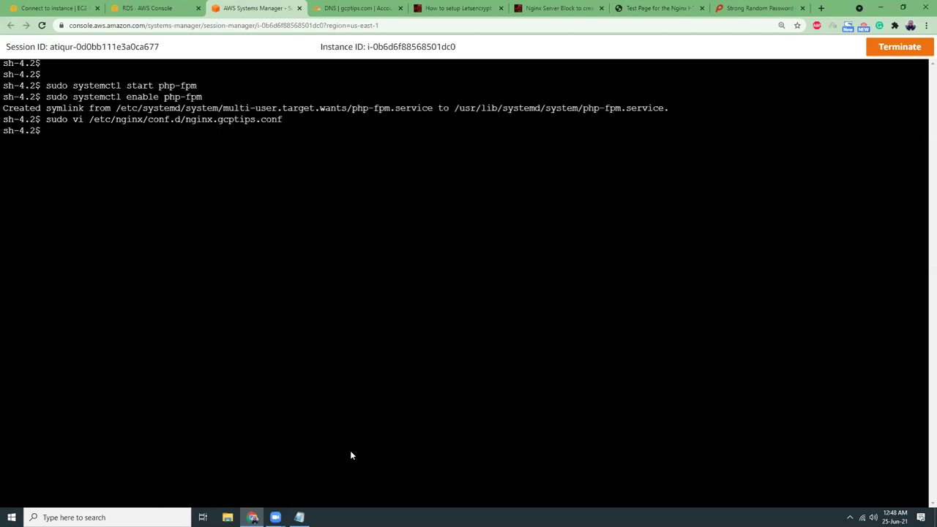
pyautogui.click(299, 518)
pyautogui.click(202, 191)
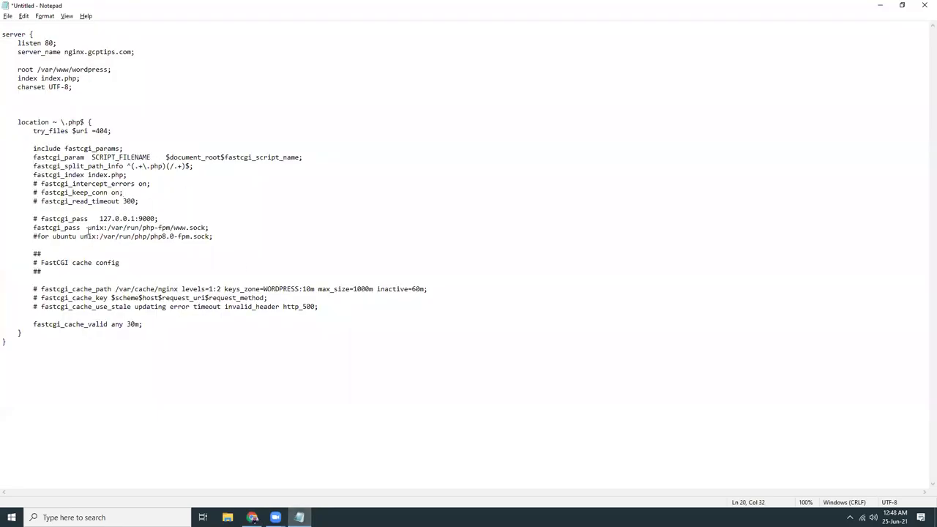
pyautogui.moveTo(107, 228); pyautogui.dragTo(174, 228)
pyautogui.hotkey('ctrl', 'c')
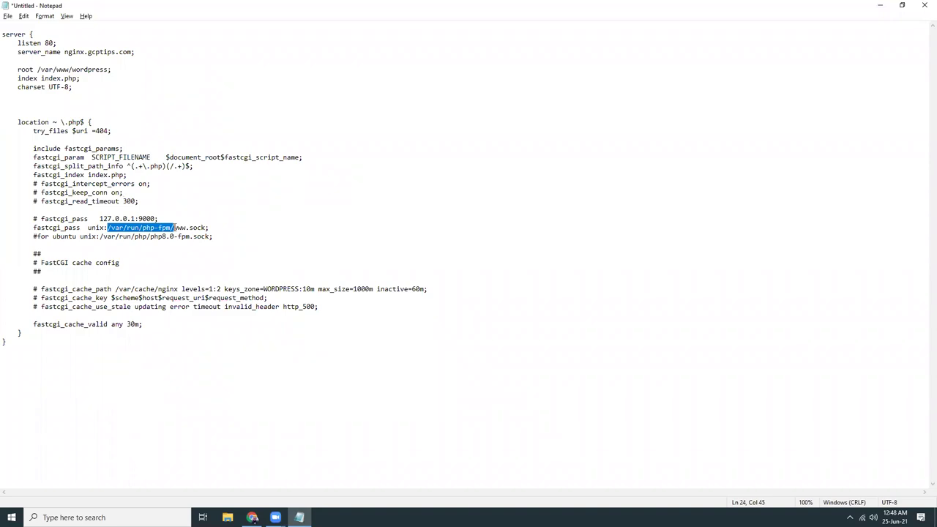
pyautogui.hotkey('alt', 'Tab')
pyautogui.write('cd')
pyautogui.hotkey('ctrl', 'v')
pyautogui.press('Return')
pyautogui.write('ls')
pyautogui.press('Return')
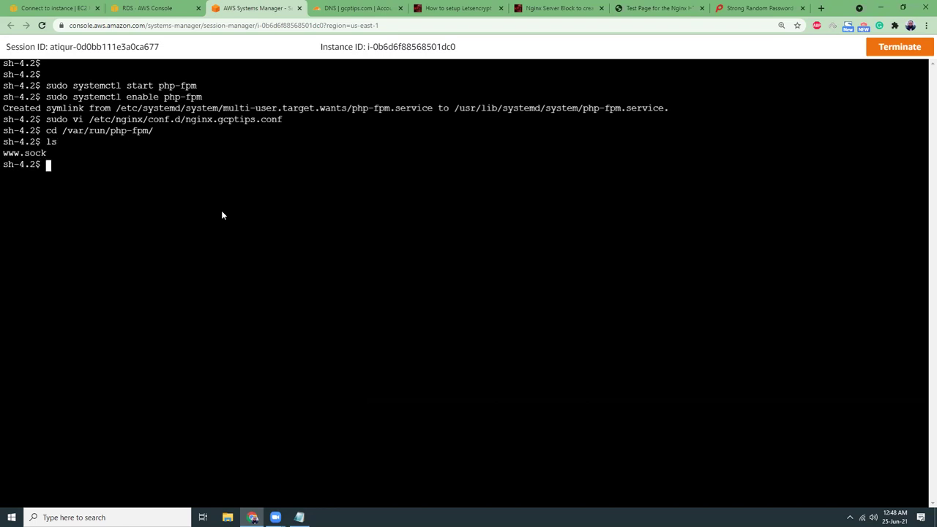
pyautogui.write('sudo systemctl restart nginx')
pyautogui.press('Return')
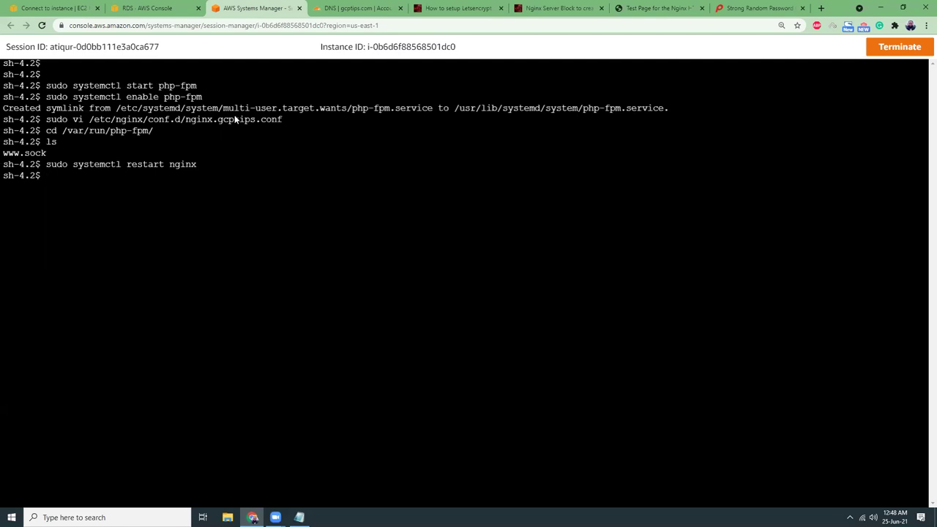
# Add a DNS-only Cloudflare A record 'nginx' pointing to the instance IP 3.236.192.172.
pyautogui.click(51, 8)
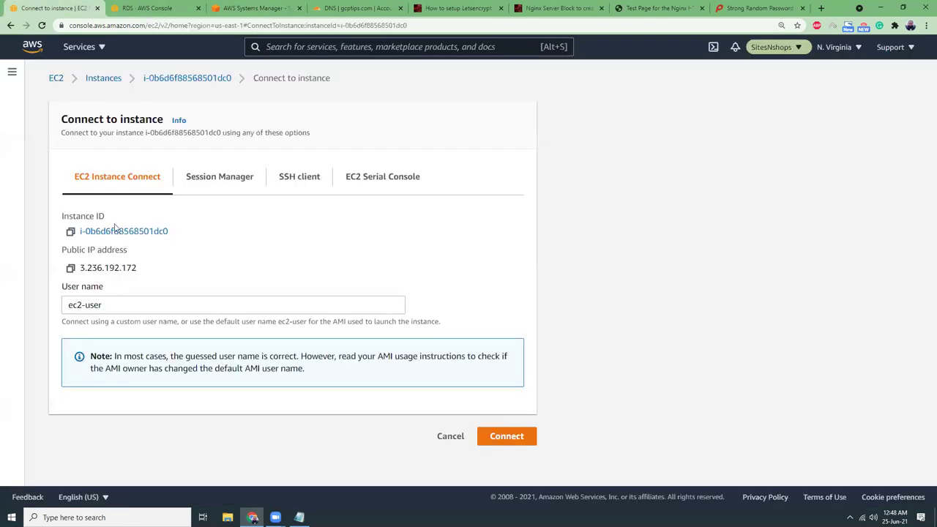
pyautogui.click(70, 268)
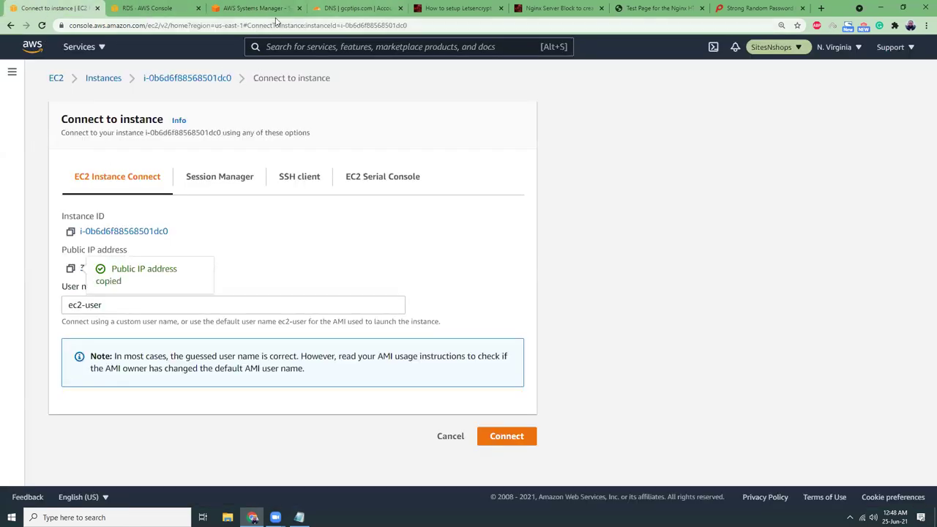
pyautogui.click(357, 8)
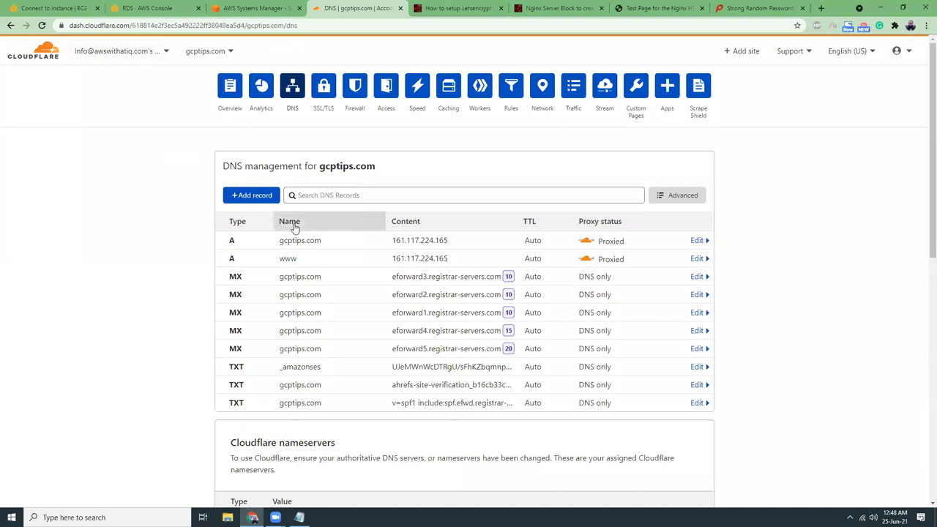
pyautogui.click(260, 196)
pyautogui.click(311, 255)
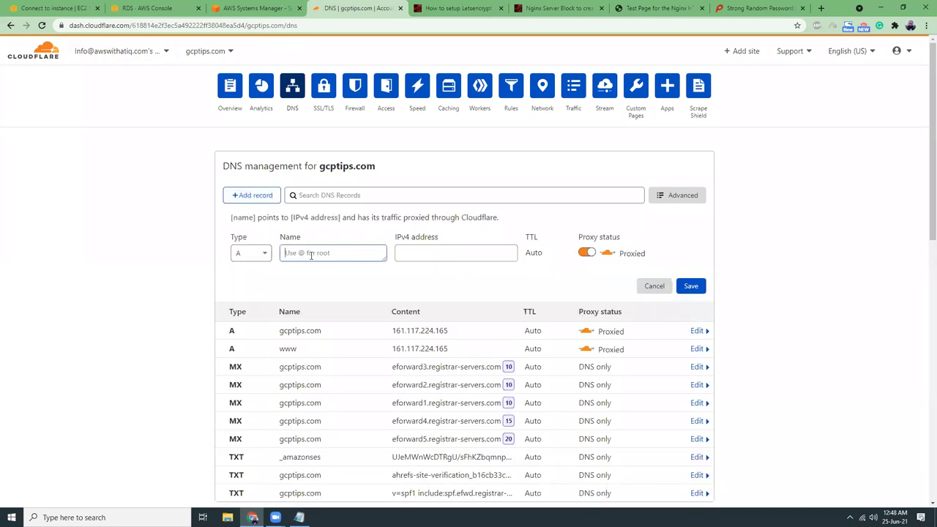
pyautogui.write('nginx')
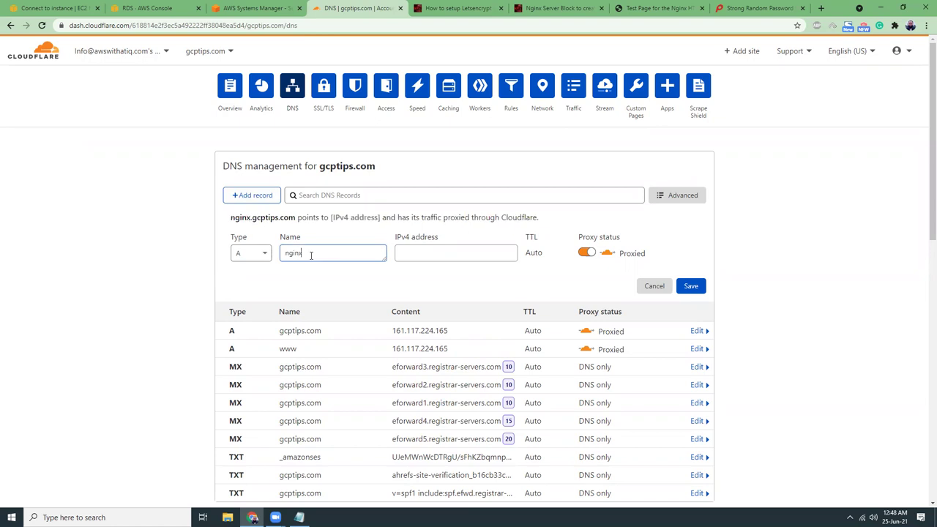
pyautogui.press('Tab')
pyautogui.hotkey('ctrl', 'v')
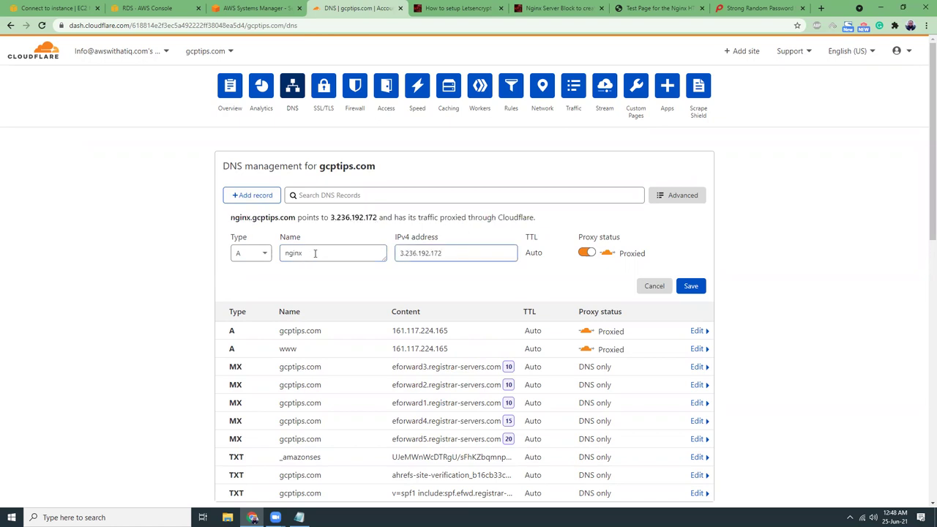
pyautogui.click(587, 253)
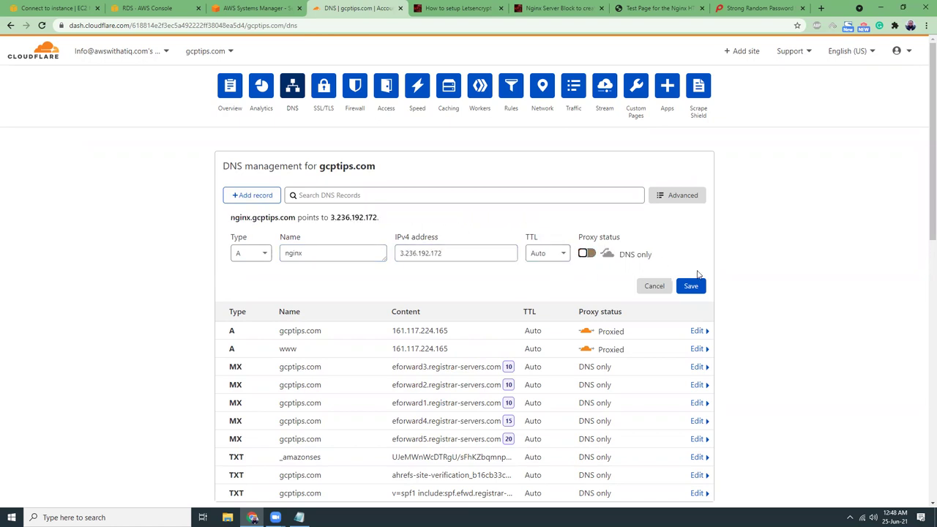
pyautogui.click(700, 286)
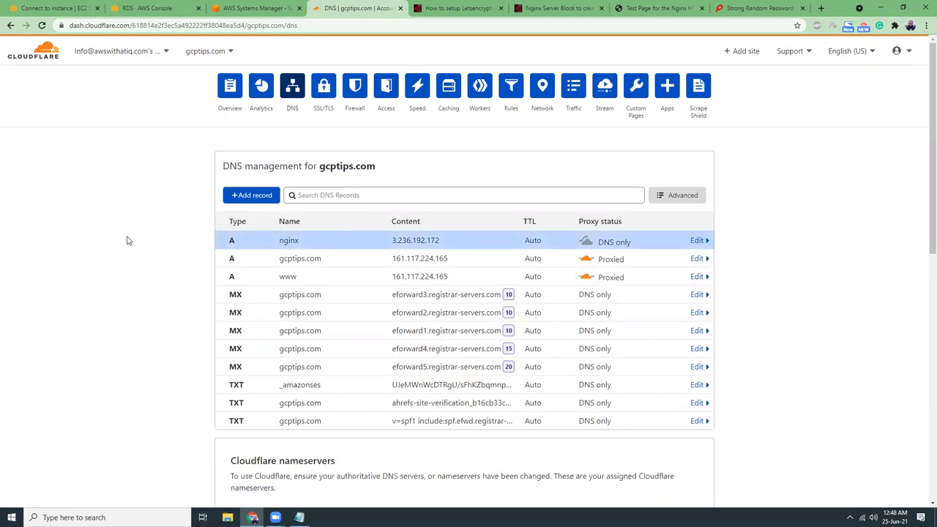
pyautogui.click(256, 9)
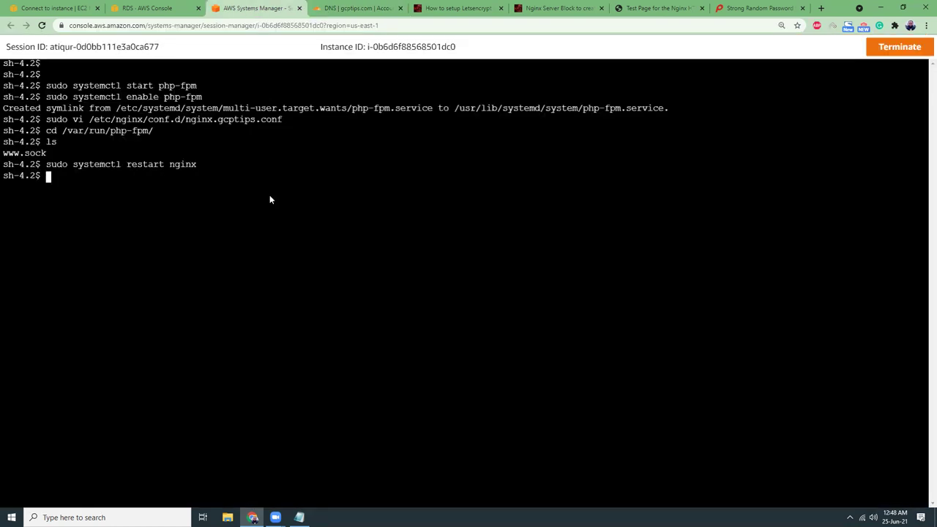
# Find that /var/www is missing, then change into /var and list its contents.
pyautogui.write('cd /var/www')
pyautogui.press('Return')
pyautogui.write('ls')
pyautogui.press('Return')
pyautogui.write('cd /var/')
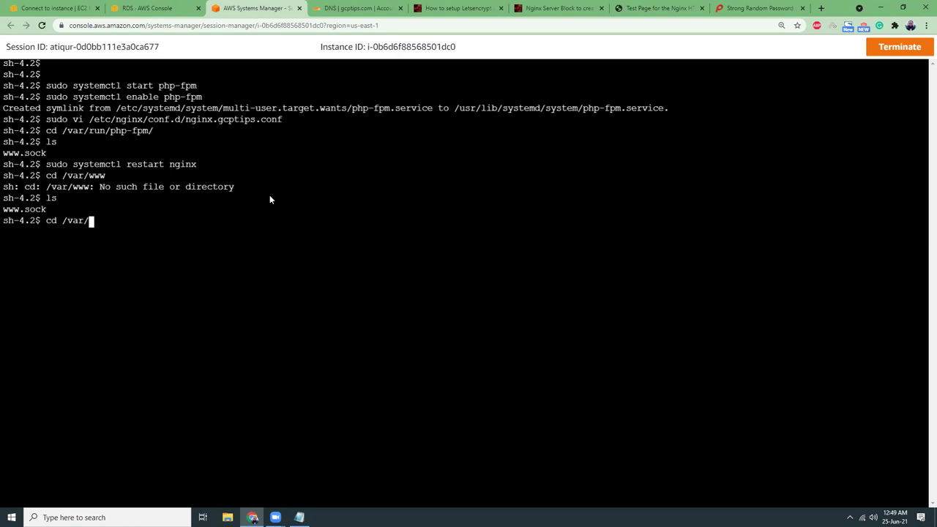
pyautogui.press('Return')
pyautogui.write('ls')
pyautogui.press('Return')
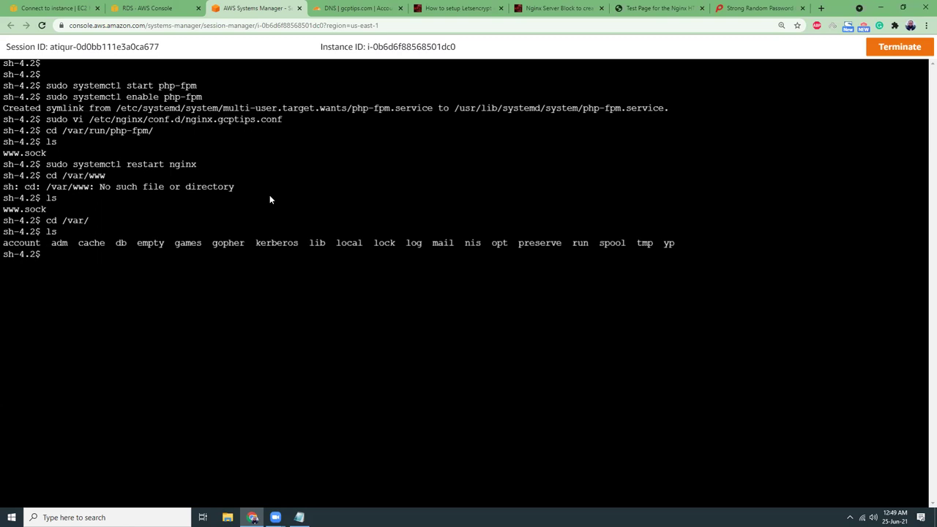
pyautogui.write('sudo mkdir wwww')
pyautogui.press('BackSpace')
pyautogui.press('Return')
pyautogui.write('cd www')
pyautogui.press('Return')
pyautogui.write('ls')
pyautogui.press('Return')
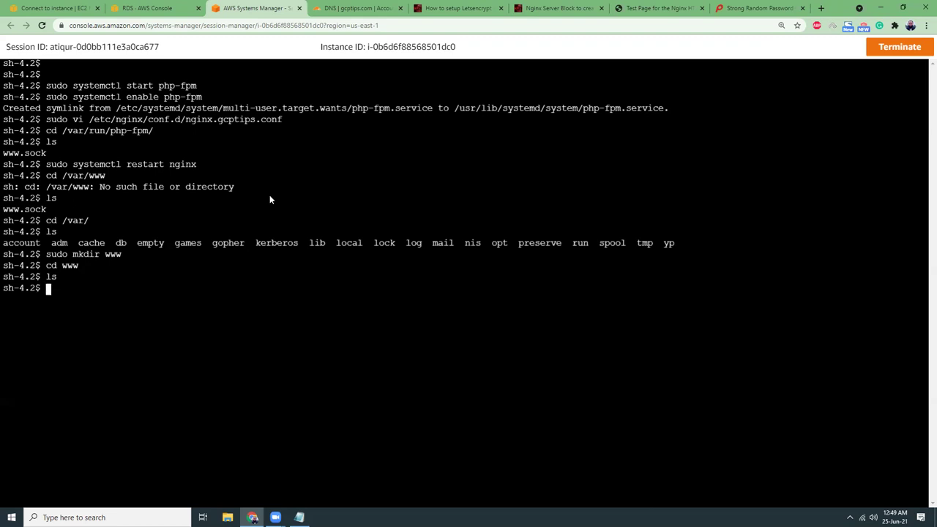
pyautogui.write('sudo wget https:')
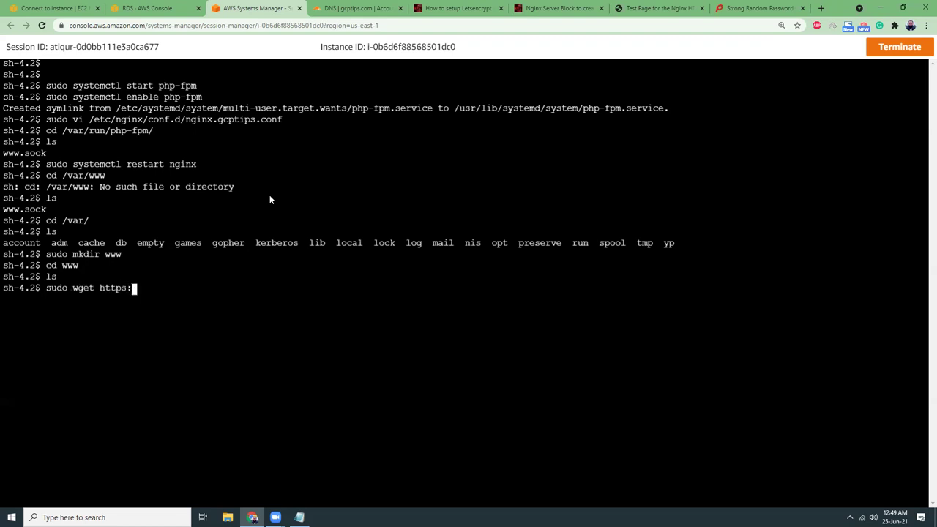
pyautogui.write('//wordpress.org/l')
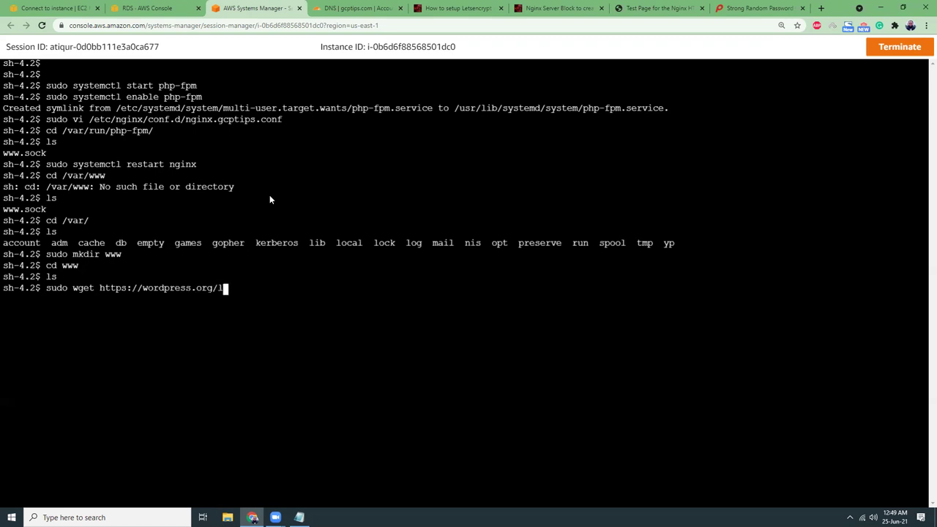
pyautogui.write('atest.zi')
pyautogui.write('p')
# Check that wordpress.org's Get WordPress page offers WordPress 5.7.2, then go back to the terminal.
pyautogui.click(821, 8)
pyautogui.write('wordpr')
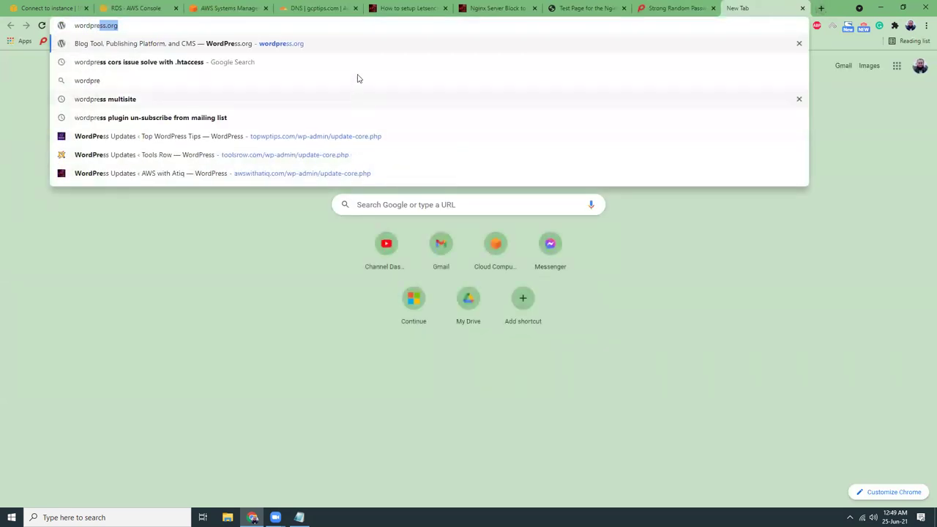
pyautogui.click(352, 44)
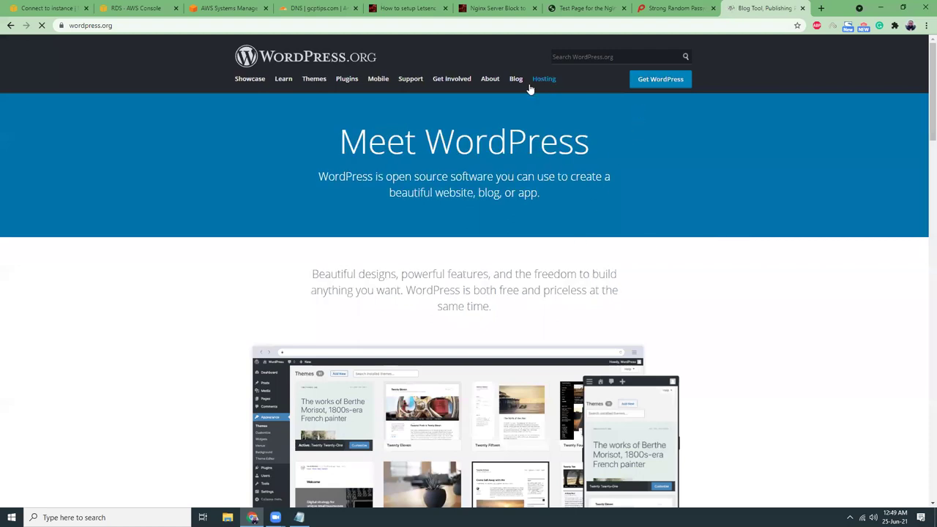
pyautogui.click(645, 89)
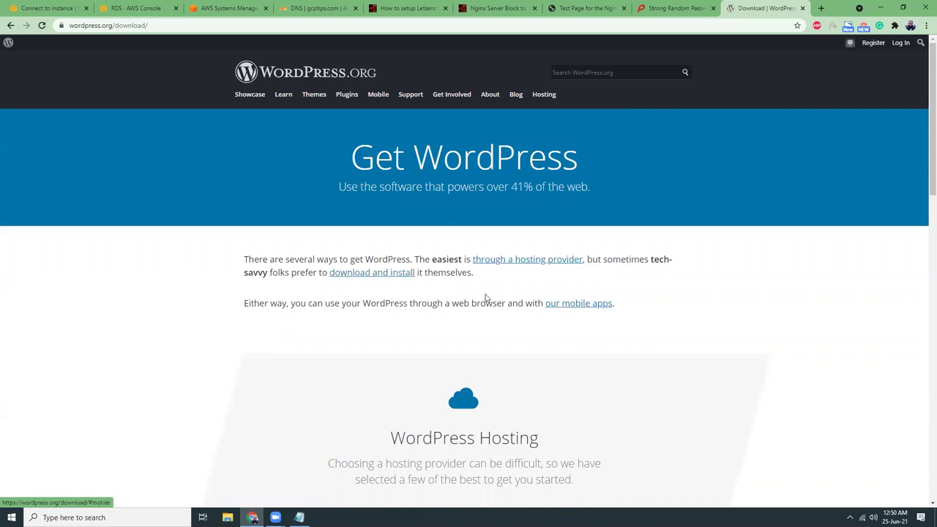
pyautogui.scroll(-4, 487, 298)
pyautogui.scroll(-3, 441, 281)
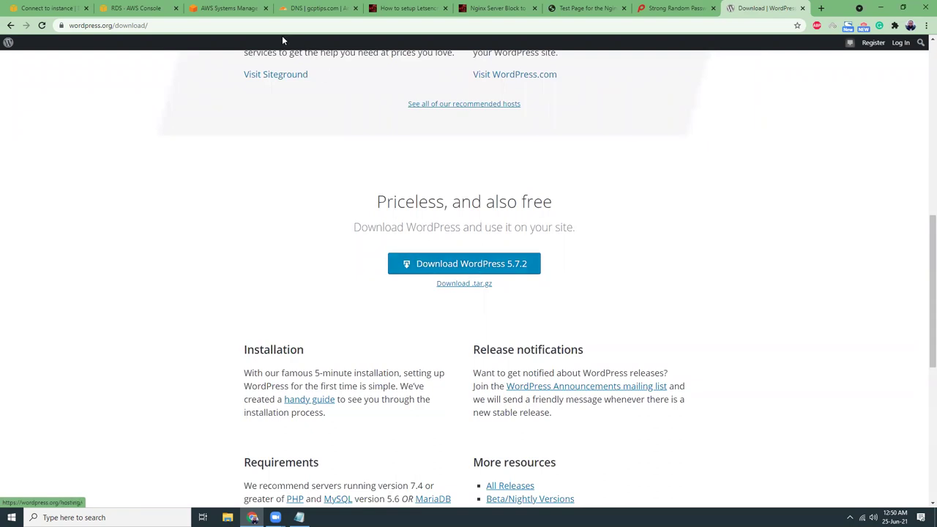
pyautogui.click(228, 9)
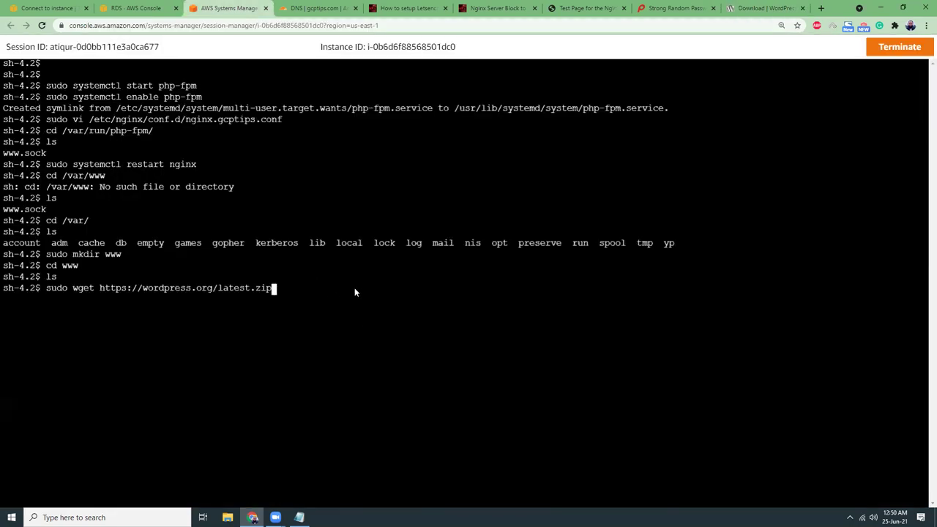
pyautogui.press('Return')
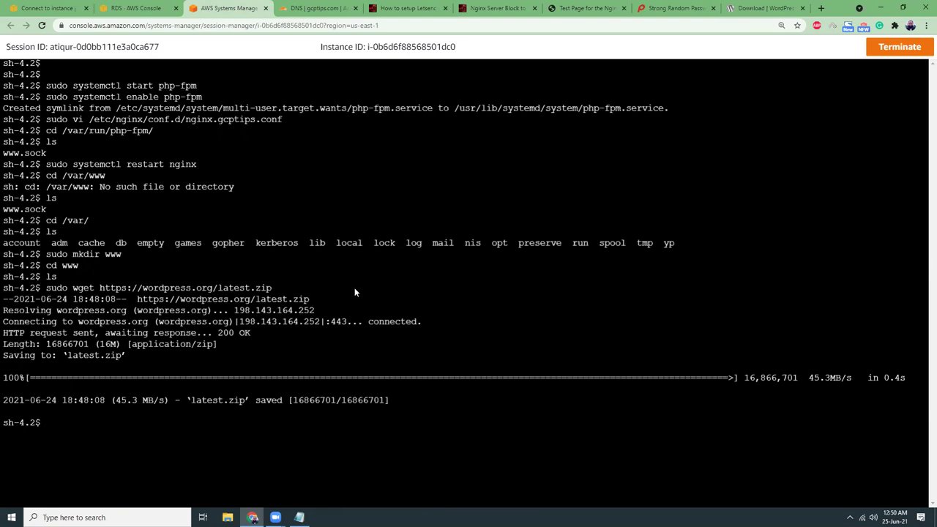
pyautogui.write('sudo unzip latest.zip')
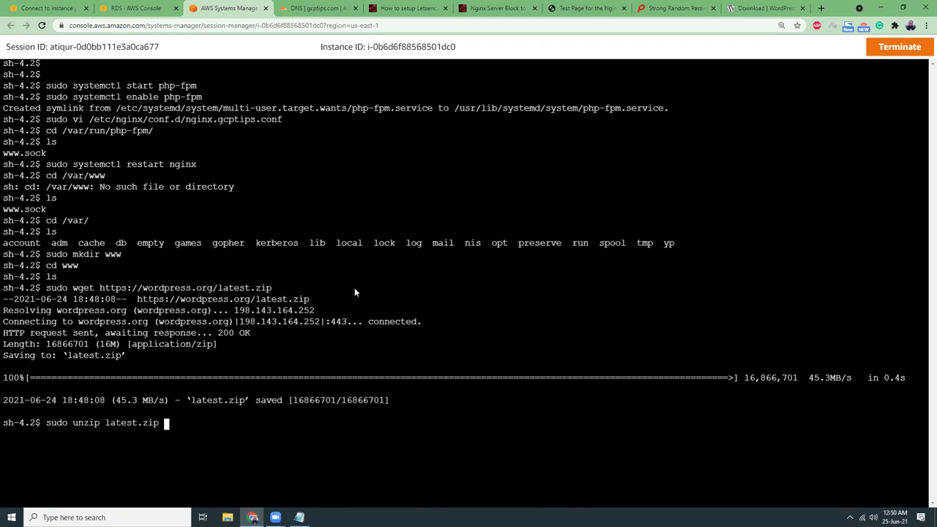
pyautogui.press('Return')
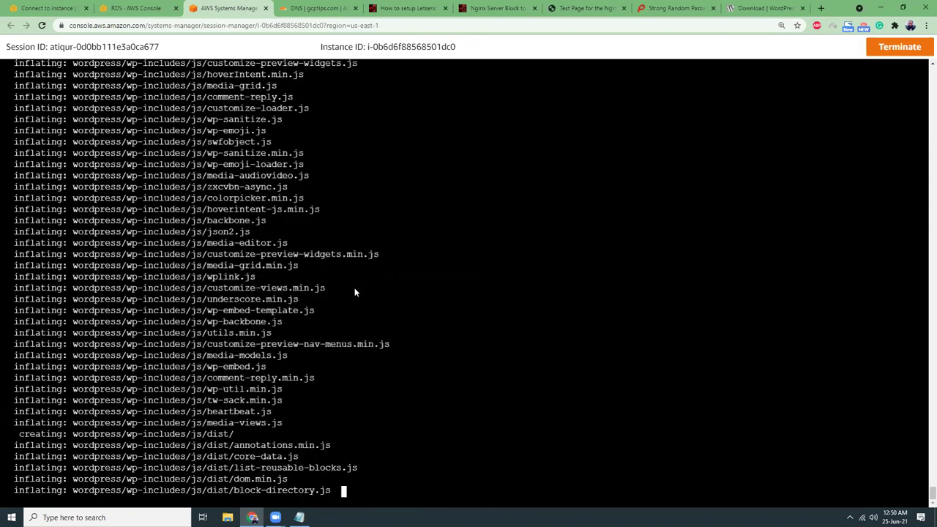
pyautogui.write('clear')
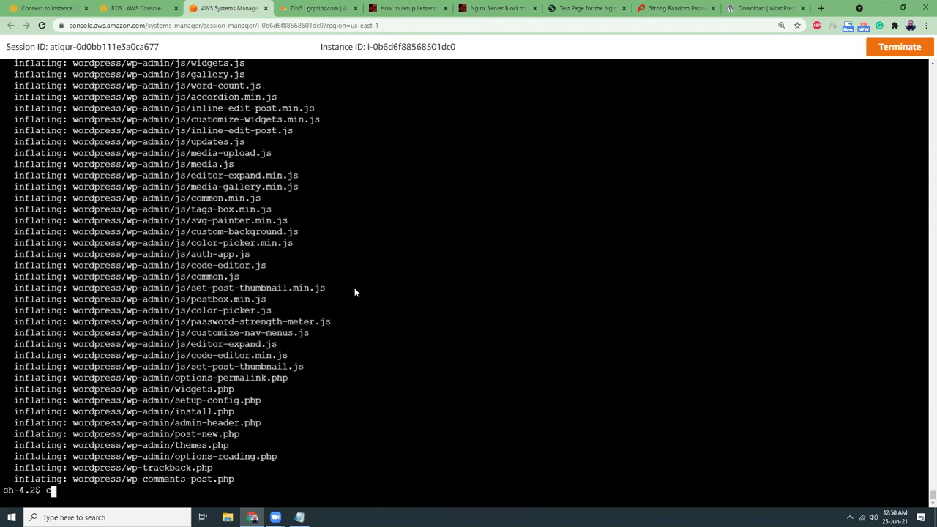
pyautogui.press('Return')
pyautogui.press('Return')
pyautogui.press('Return')
pyautogui.press('Return')
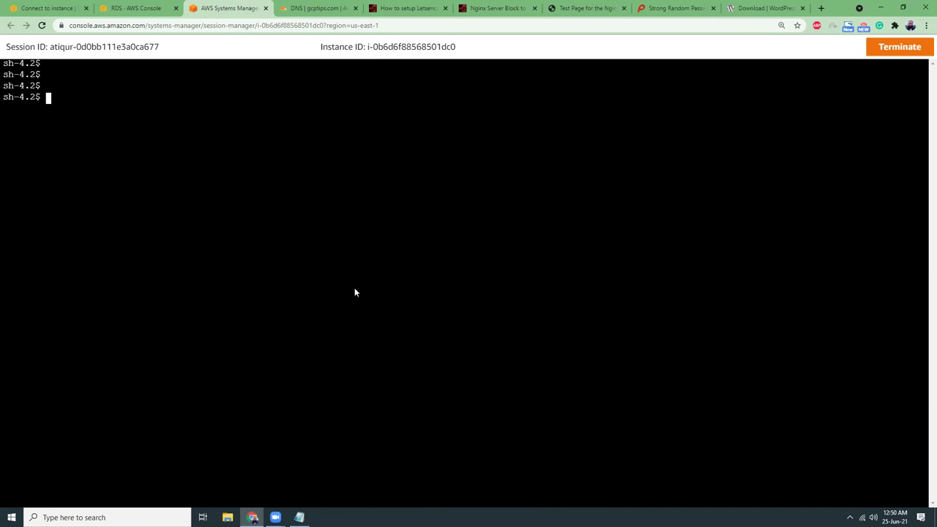
pyautogui.write('ls -la')
pyautogui.press('Return')
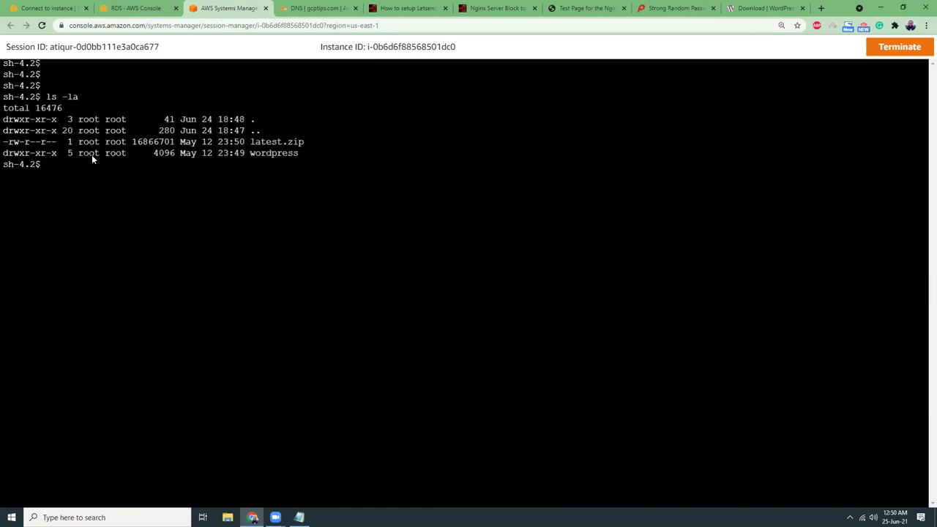
# Try to give the wordpress/ folder to www-data:www-data recursively; it fails with an invalid user error.
pyautogui.write('sudo chown -R www-data:www-data')
pyautogui.press('Return')
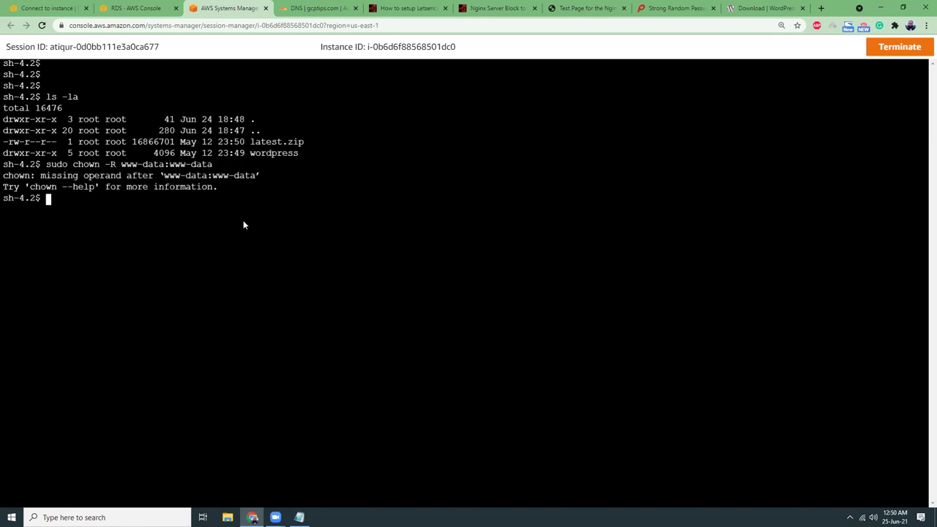
pyautogui.press('Up')
pyautogui.write('word')
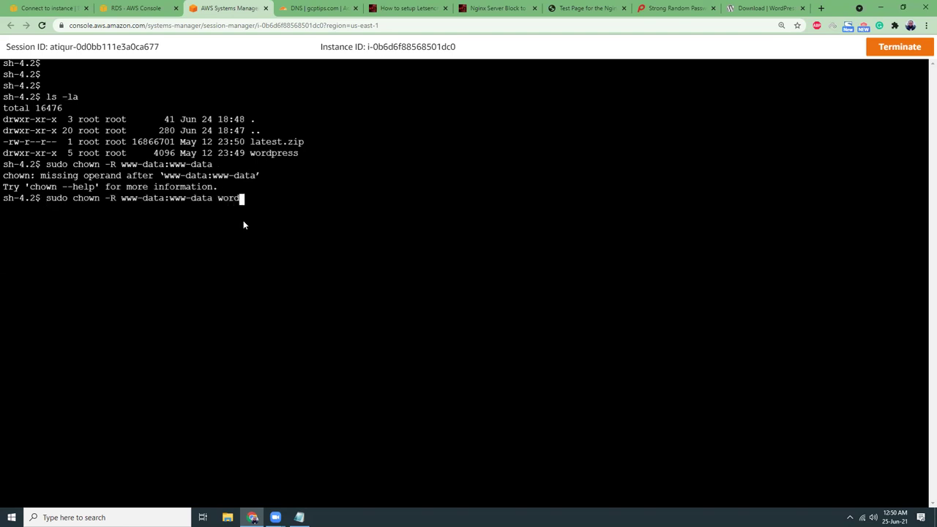
pyautogui.press('Tab')
pyautogui.press('Return')
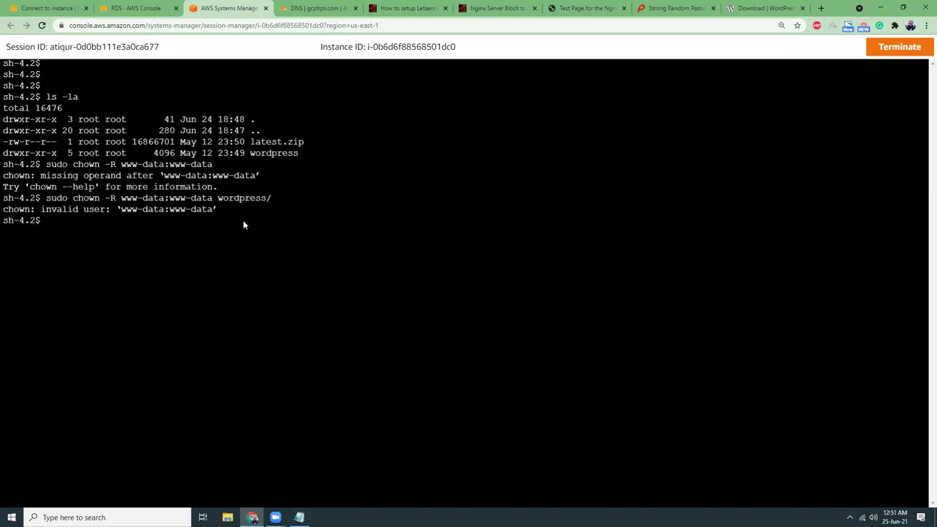
# Search Google for 'default user in nginx' and open the Server Fault answer in a background tab.
pyautogui.click(819, 9)
pyautogui.write('defaul')
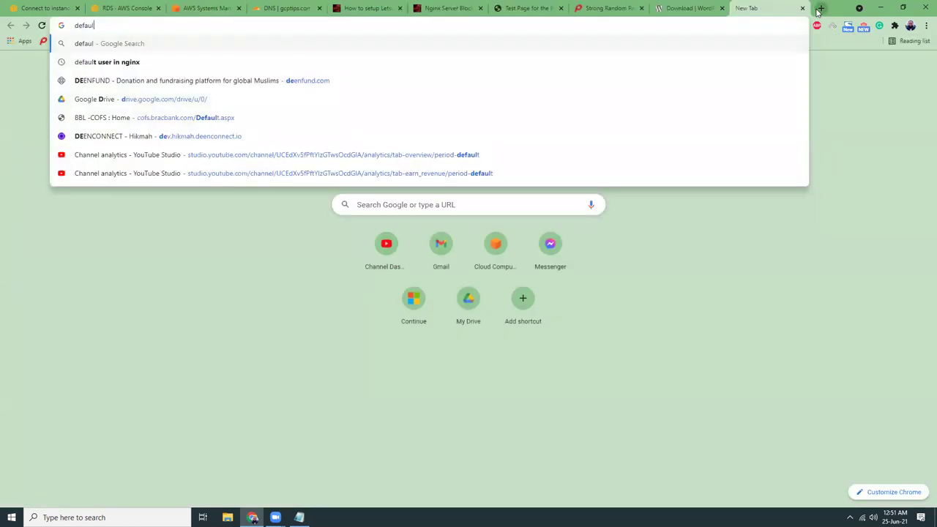
pyautogui.write('t user in nginx')
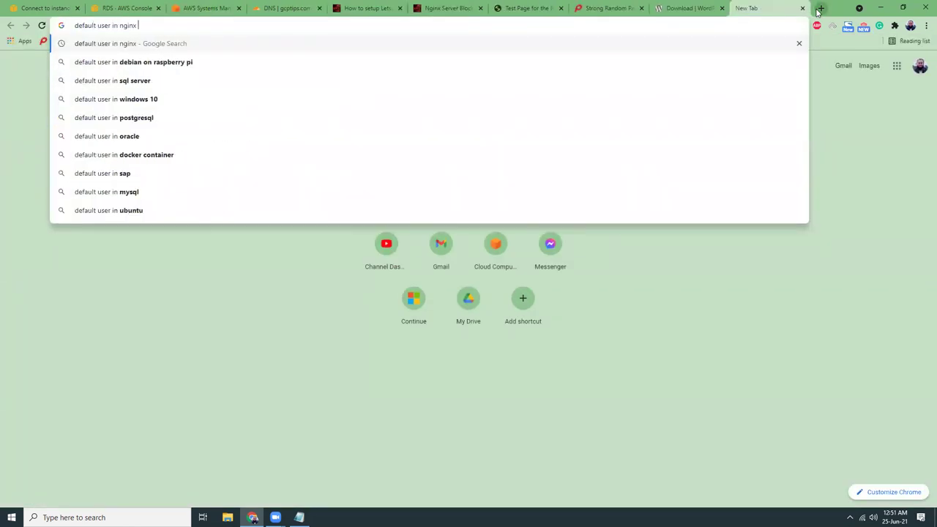
pyautogui.press('Return')
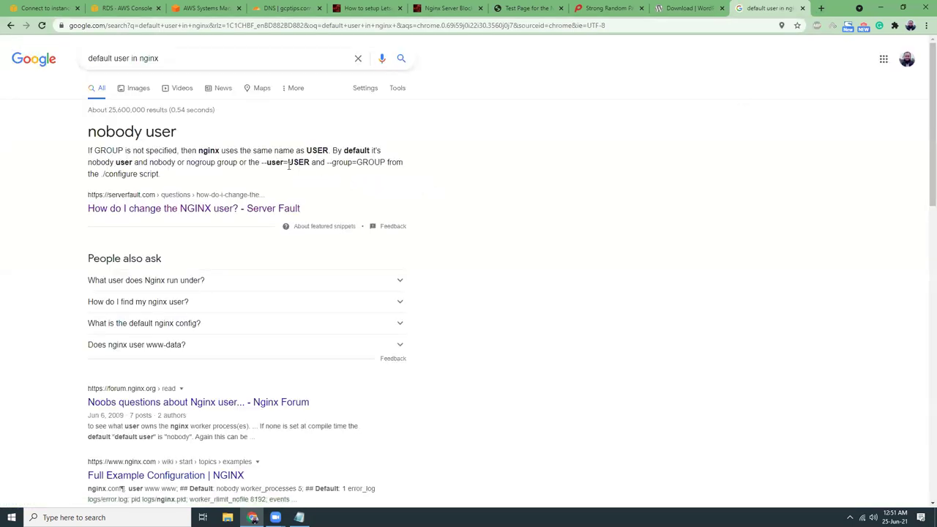
pyautogui.middleClick(157, 209)
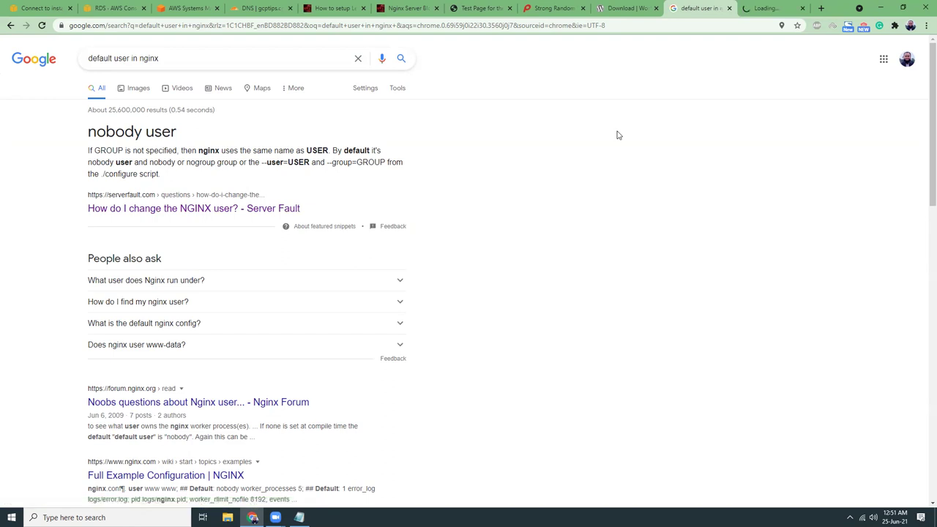
# Read the Server Fault answer on which user nginx should run as, then return to the server shell.
pyautogui.click(768, 9)
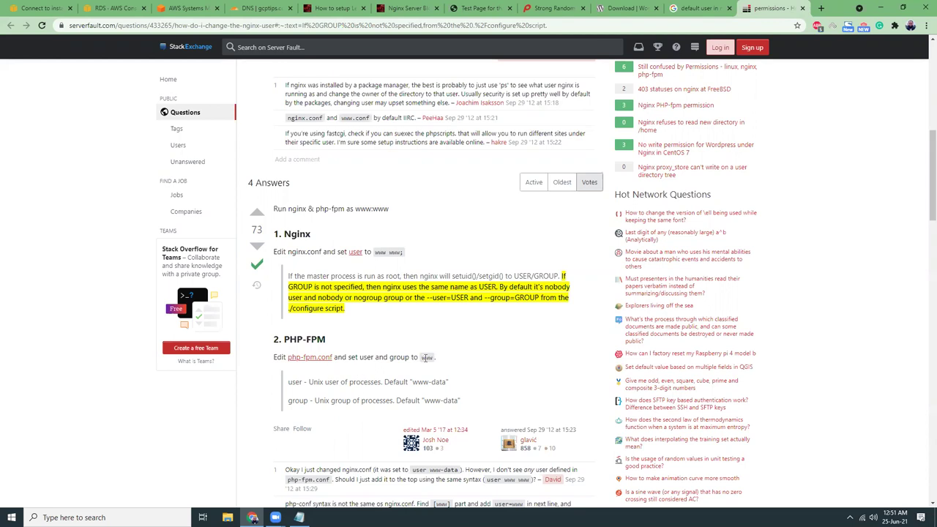
pyautogui.scroll(-2, 381, 355)
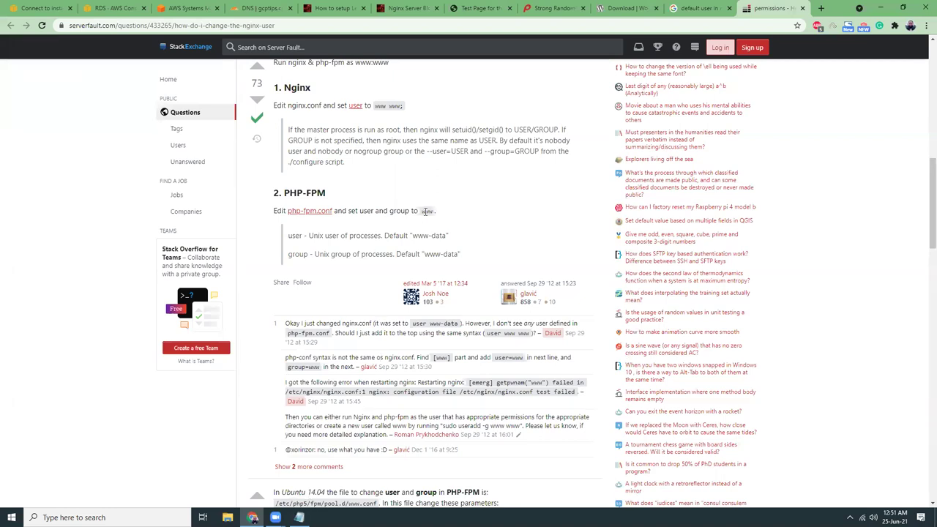
pyautogui.scroll(-2, 380, 278)
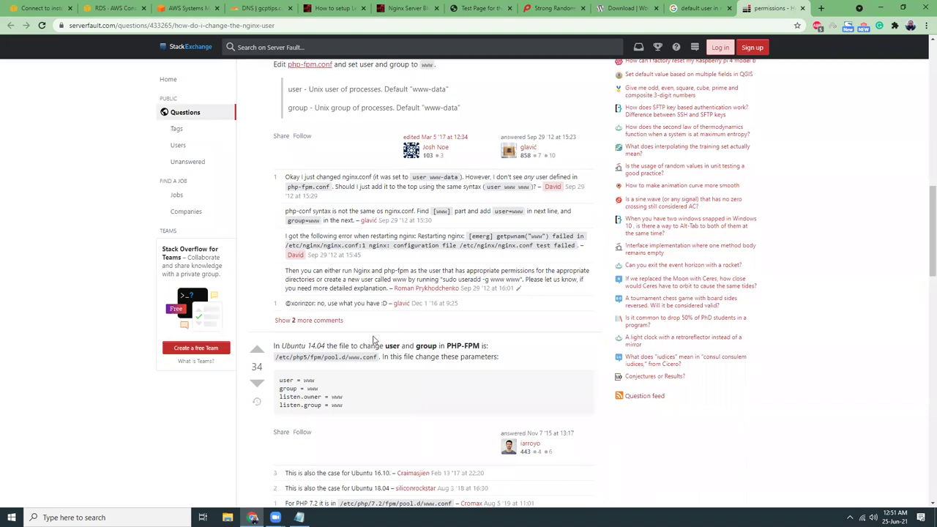
pyautogui.scroll(3, 364, 355)
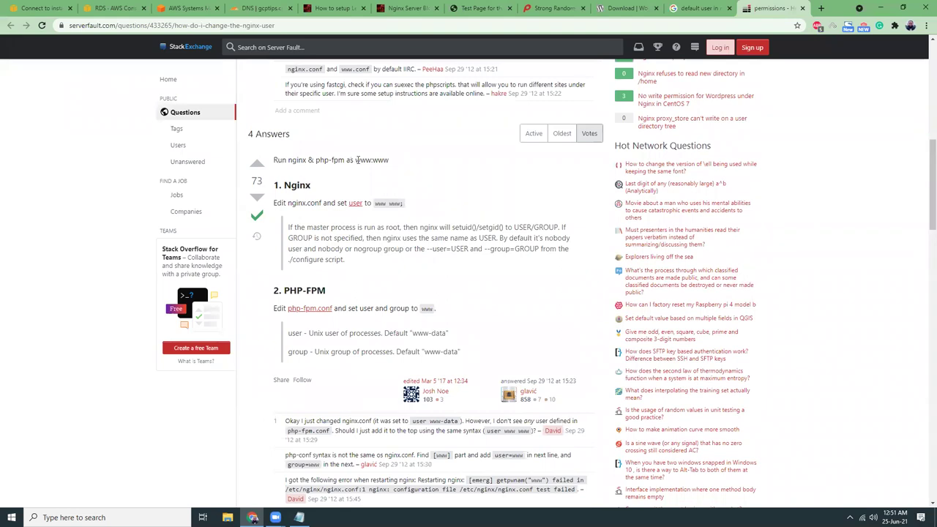
pyautogui.click(195, 11)
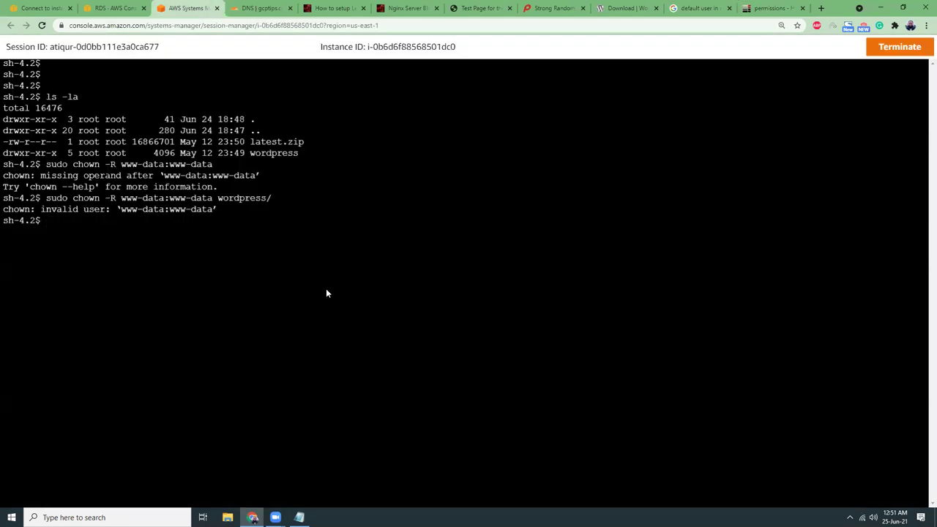
pyautogui.press('Up')
pyautogui.press('Left')
pyautogui.press('Left')
pyautogui.press('Left')
pyautogui.press('Left')
pyautogui.press('Left')
pyautogui.press('Left')
pyautogui.press('Left')
pyautogui.press('Left')
pyautogui.press('Left')
pyautogui.press('Left')
pyautogui.press('Left')
pyautogui.press('Left')
pyautogui.press('Left')
pyautogui.press('Left')
pyautogui.press('Left')
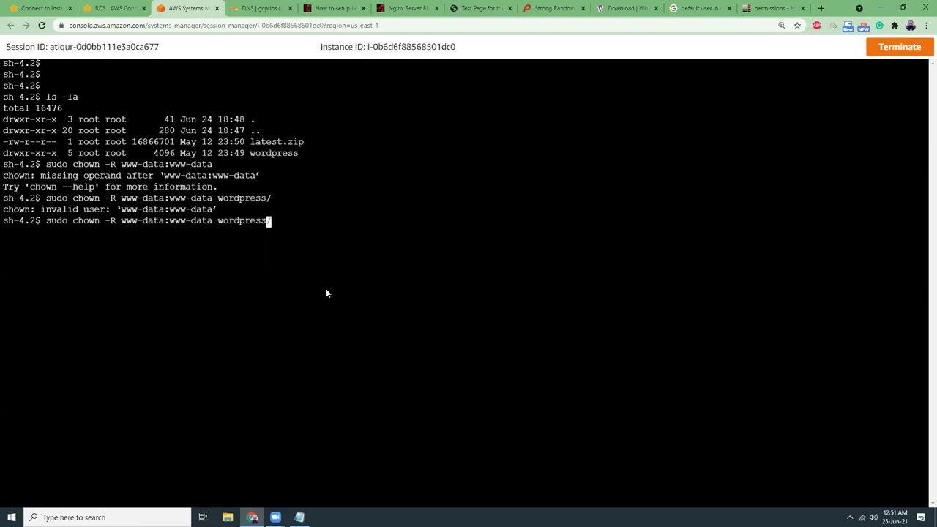
pyautogui.press('Left')
pyautogui.press('Left')
pyautogui.press('Left')
pyautogui.press('Left')
pyautogui.press('Left')
pyautogui.press('BackSpace')
pyautogui.press('BackSpace')
pyautogui.press('BackSpace')
pyautogui.press('BackSpace')
pyautogui.press('BackSpace')
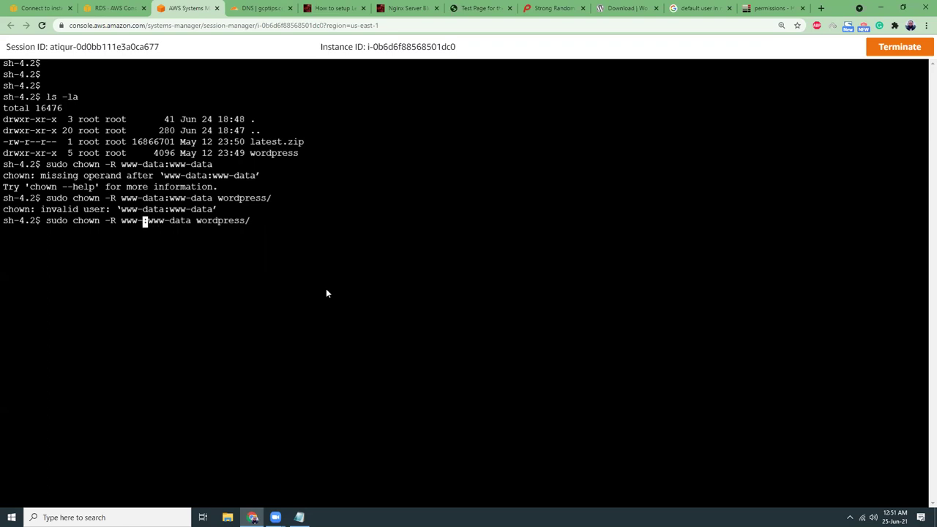
pyautogui.press('Right')
pyautogui.press('Right')
pyautogui.press('Right')
pyautogui.press('Right')
pyautogui.press('Right')
pyautogui.press('Right')
pyautogui.press('Right')
pyautogui.press('Right')
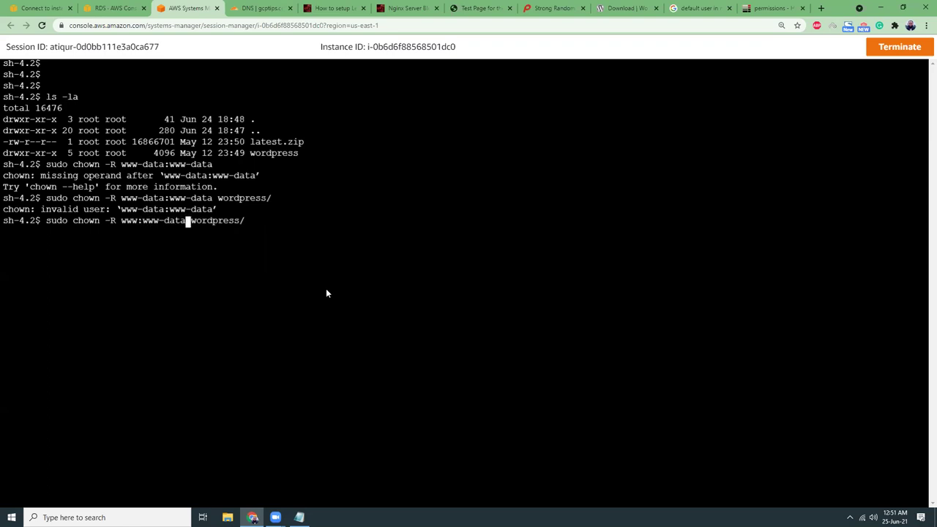
pyautogui.press('Right')
pyautogui.press('BackSpace')
pyautogui.press('BackSpace')
pyautogui.press('BackSpace')
pyautogui.press('BackSpace')
pyautogui.press('BackSpace')
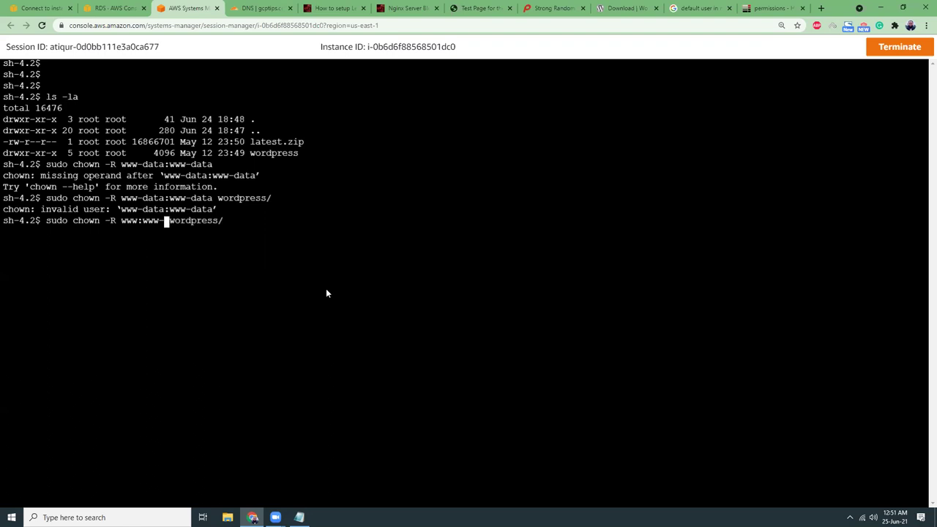
pyautogui.press('Return')
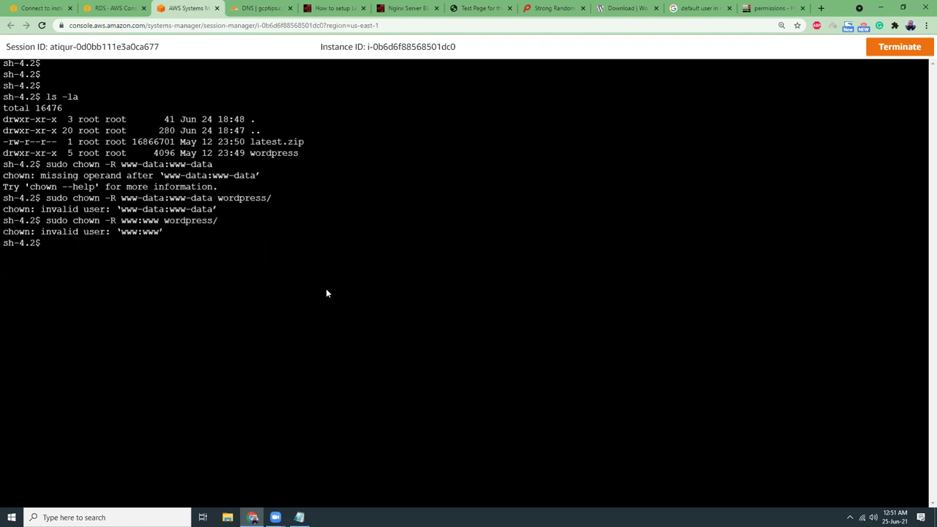
# Retry the chown on wordpress/ with owner www alone.
pyautogui.press('Up')
pyautogui.press('Left')
pyautogui.press('Left')
pyautogui.press('Left')
pyautogui.press('Left')
pyautogui.press('Left')
pyautogui.press('Left')
pyautogui.press('Left')
pyautogui.press('Left')
pyautogui.press('Left')
pyautogui.press('Left')
pyautogui.press('Left')
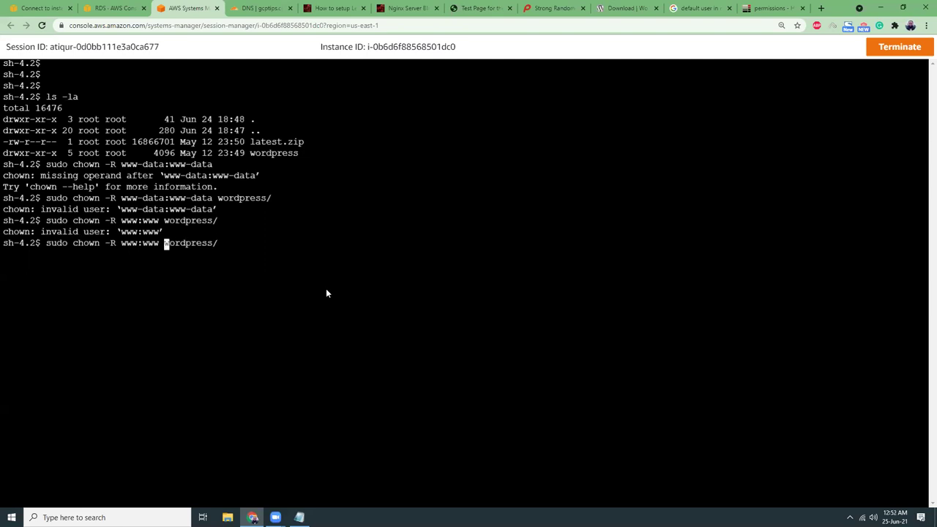
pyautogui.press('BackSpace')
pyautogui.press('BackSpace')
pyautogui.press('BackSpace')
pyautogui.press('BackSpace')
pyautogui.press('Return')
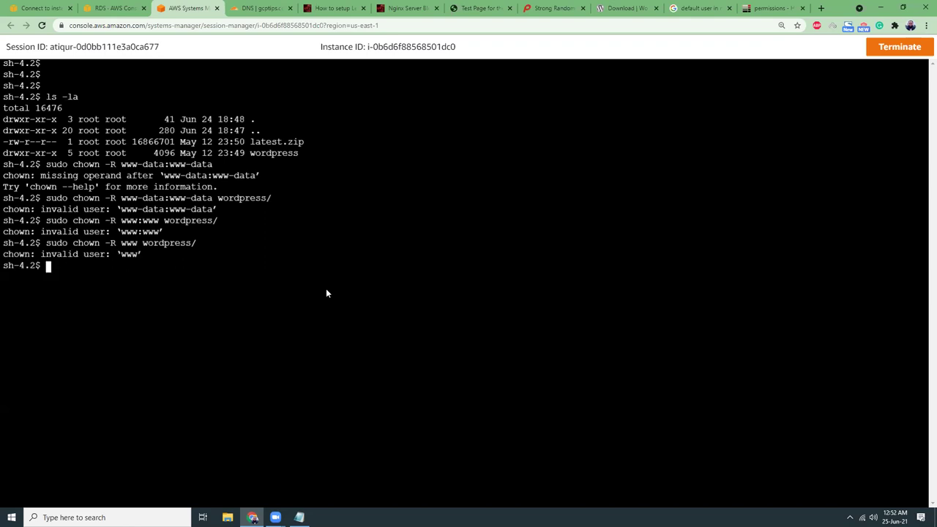
# Retry the chown on wordpress/ with owner www-data.
pyautogui.press('Up')
pyautogui.press('Left')
pyautogui.press('Left')
pyautogui.press('Left')
pyautogui.press('Left')
pyautogui.press('Left')
pyautogui.press('Left')
pyautogui.press('Left')
pyautogui.press('Left')
pyautogui.press('Left')
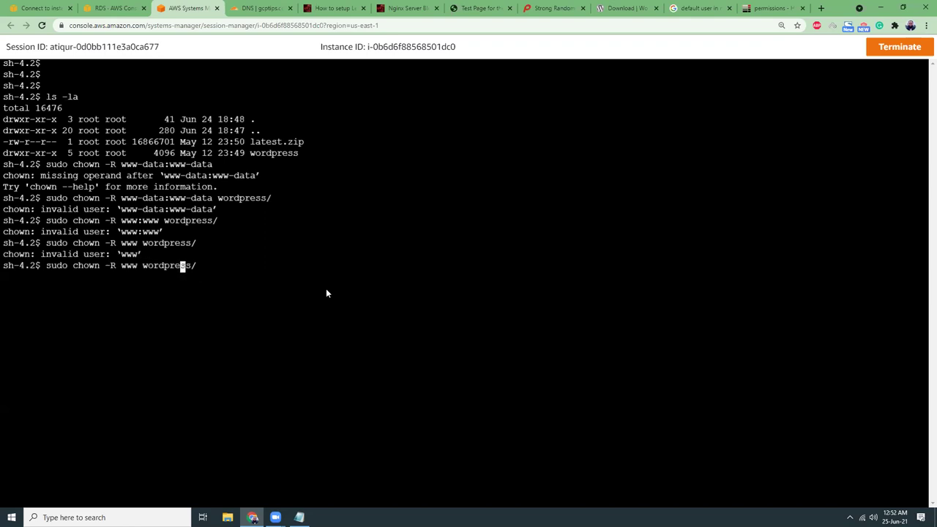
pyautogui.press('Left')
pyautogui.press('Left')
pyautogui.write('-data')
pyautogui.press('Return')
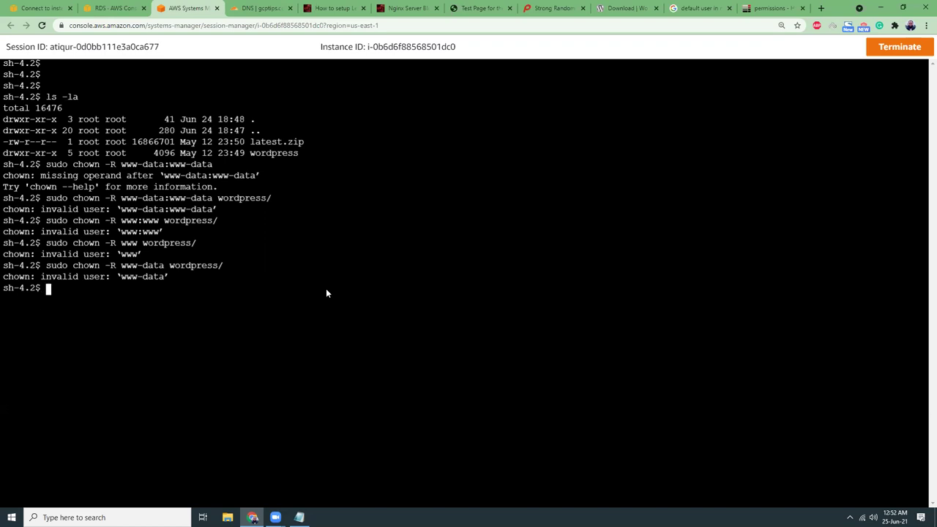
# Open the Nginx Forum thread 'Noobs questions about Nginx user' from the search results in a background tab.
pyautogui.click(705, 8)
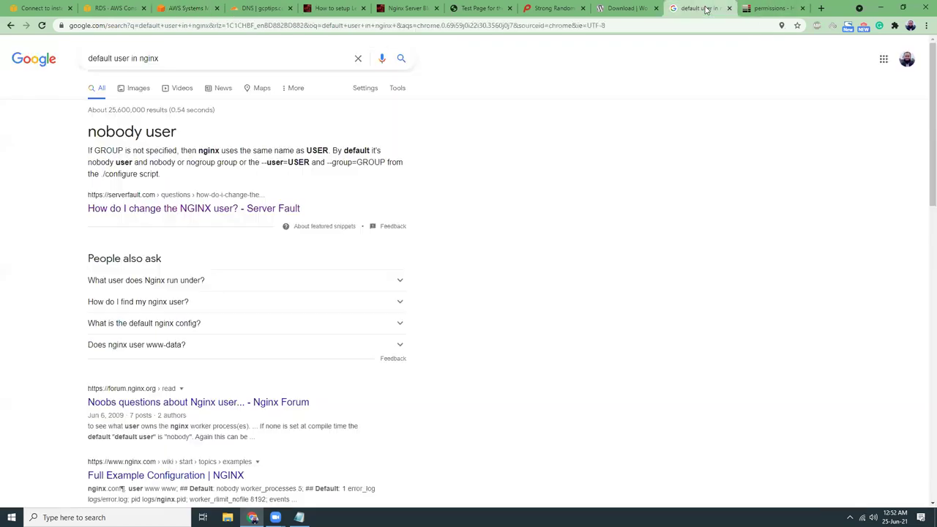
pyautogui.scroll(-2, 505, 269)
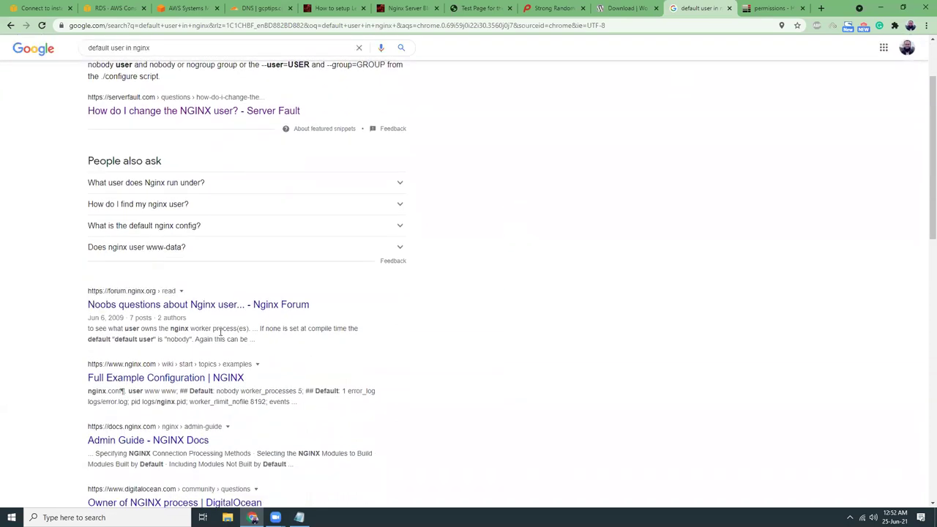
pyautogui.middleClick(199, 311)
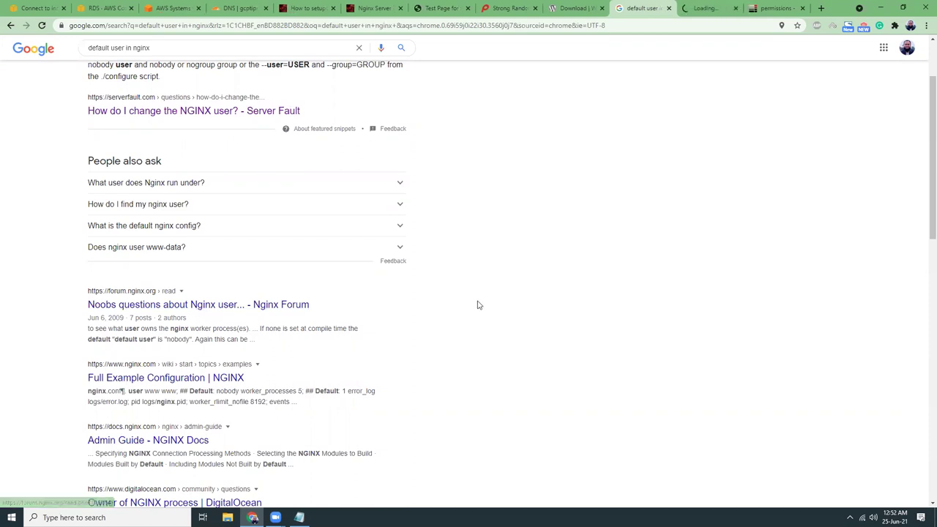
# Read the Nginx Forum thread down to the admin's www redirect server block reply, then return to the shell.
pyautogui.click(707, 13)
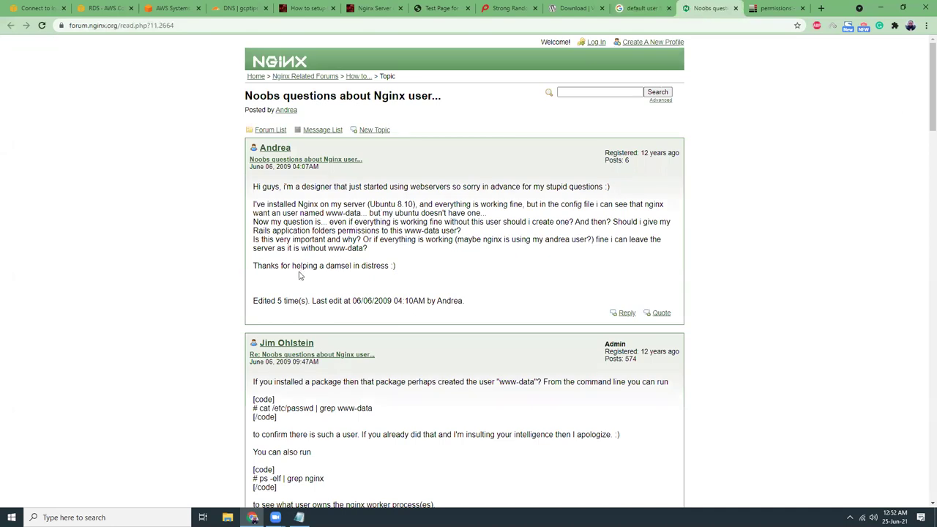
pyautogui.scroll(-2, 346, 286)
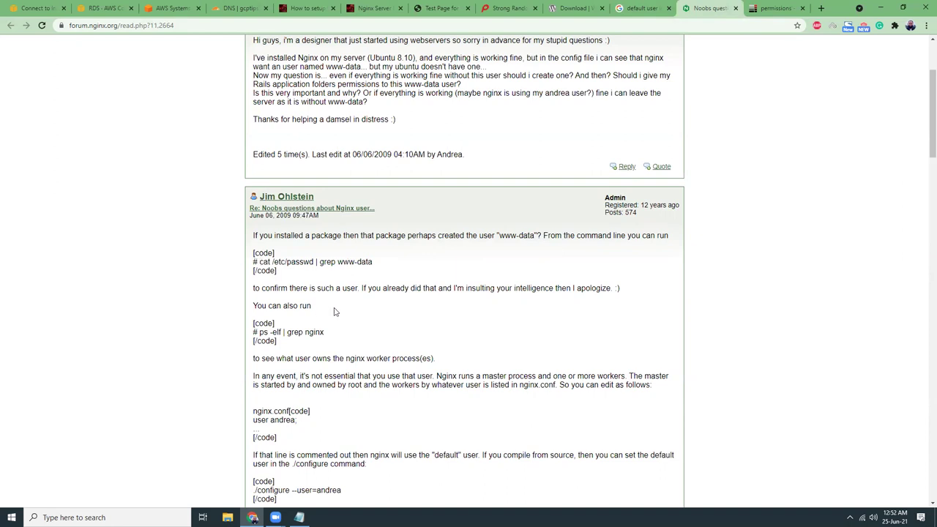
pyautogui.scroll(-3, 339, 315)
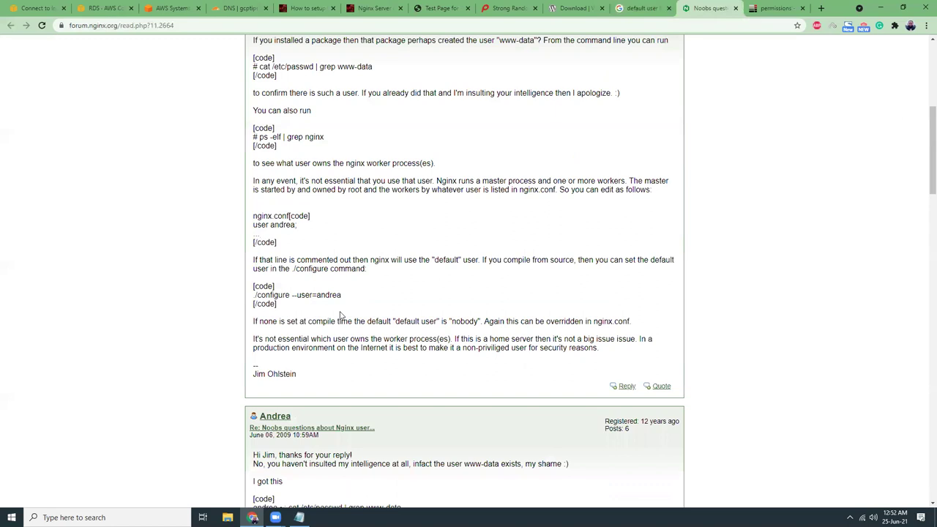
pyautogui.scroll(-3, 339, 315)
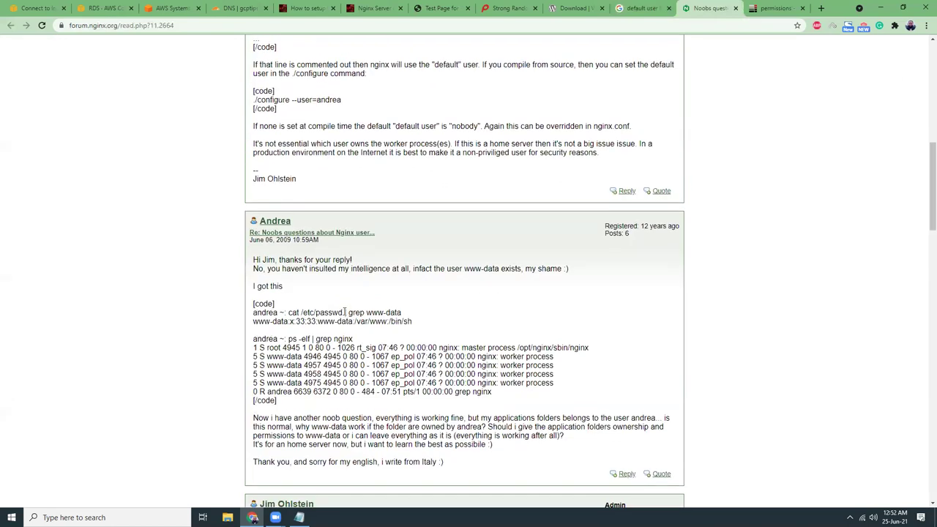
pyautogui.scroll(-3, 345, 312)
pyautogui.scroll(-3, 344, 312)
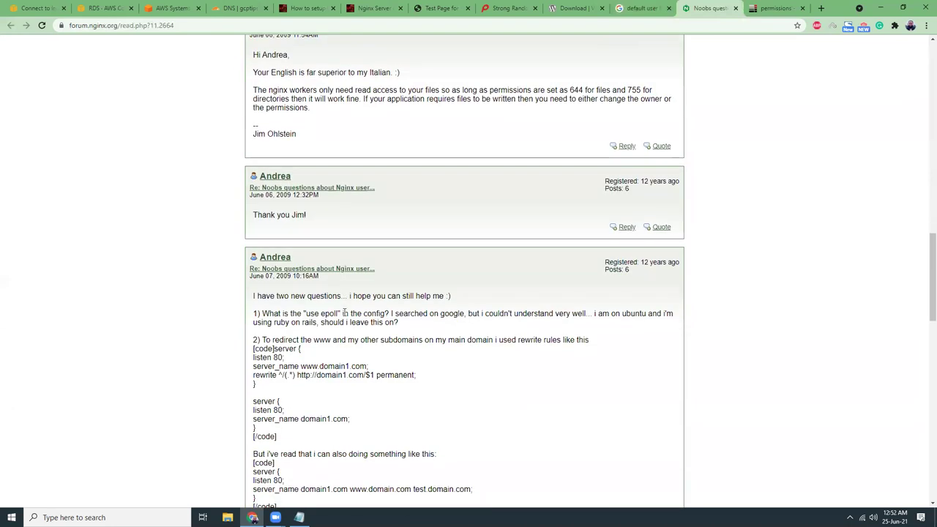
pyautogui.scroll(-1, 344, 312)
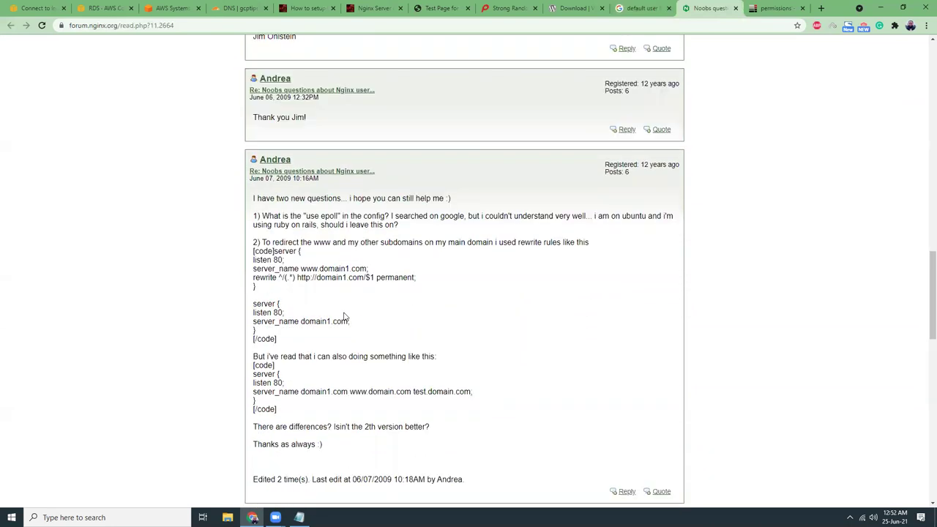
pyautogui.scroll(-3, 344, 316)
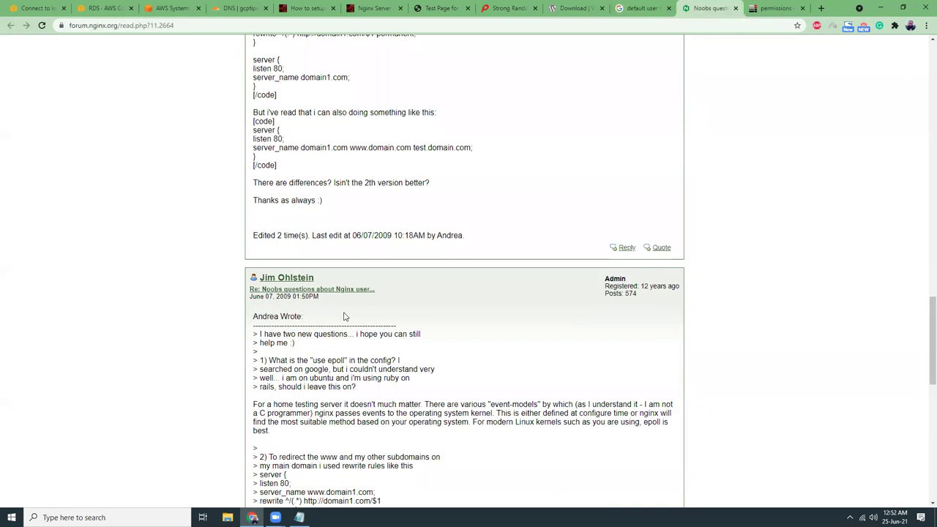
pyautogui.scroll(-3, 344, 316)
pyautogui.scroll(-3, 344, 312)
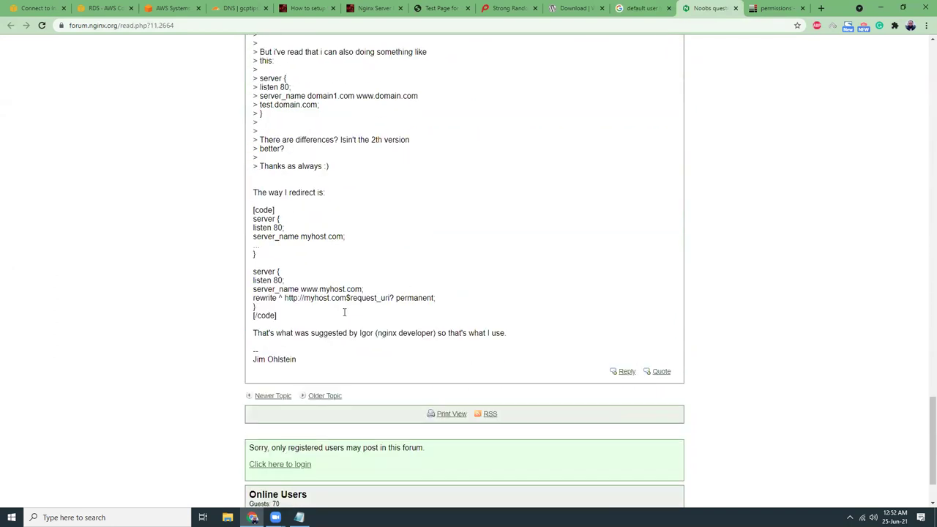
pyautogui.scroll(3, 344, 318)
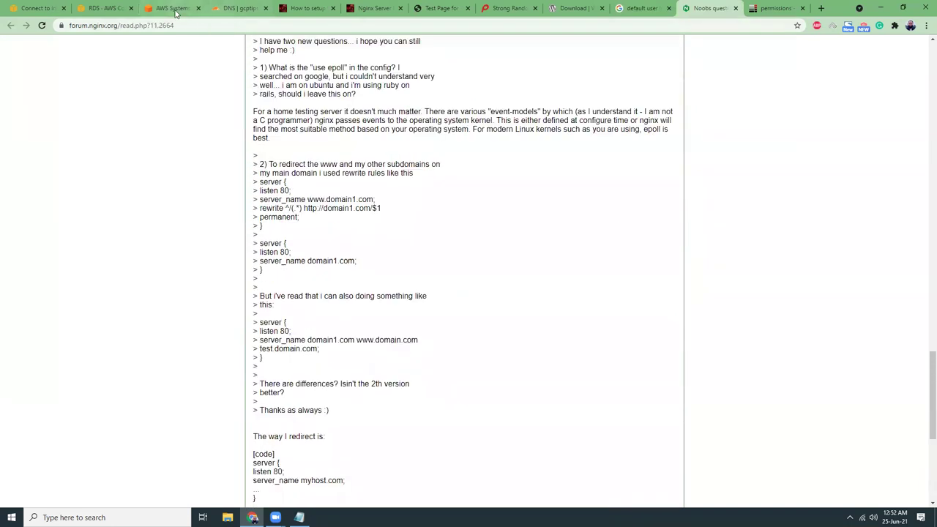
pyautogui.click(170, 8)
# List the current folder with ls -l and ls -la, clearing the screen in between.
pyautogui.write('ls -l')
pyautogui.press('Return')
pyautogui.write('clear')
pyautogui.press('Return')
pyautogui.press('Return')
pyautogui.press('Return')
pyautogui.press('Return')
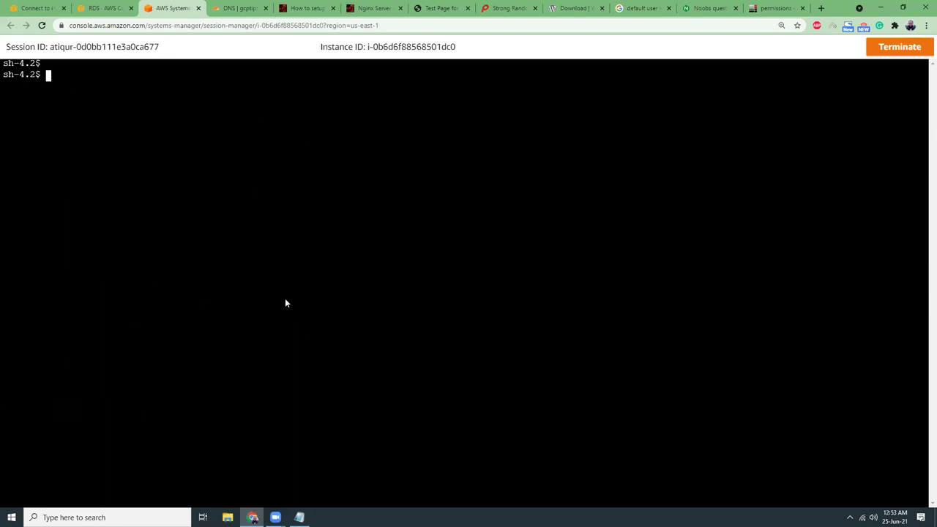
pyautogui.write('l s-la')
pyautogui.press('Return')
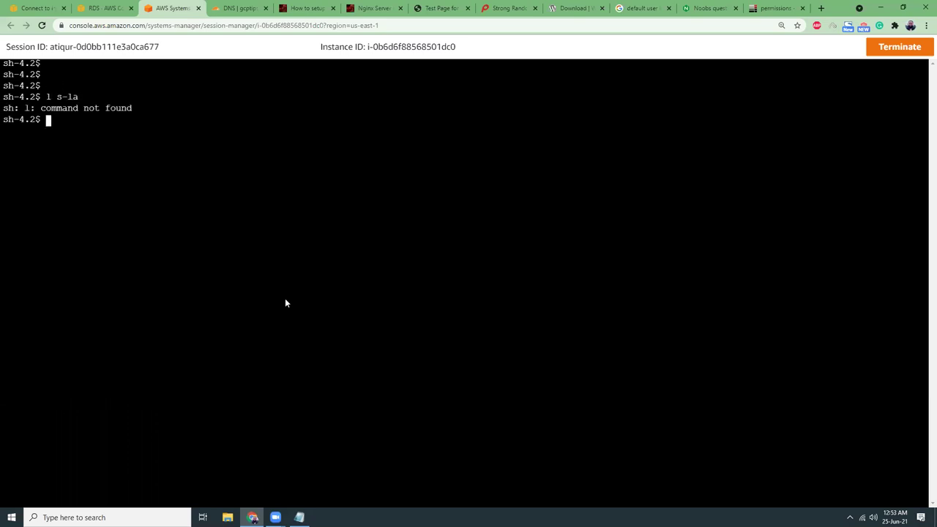
pyautogui.write('ls -la')
pyautogui.press('Return')
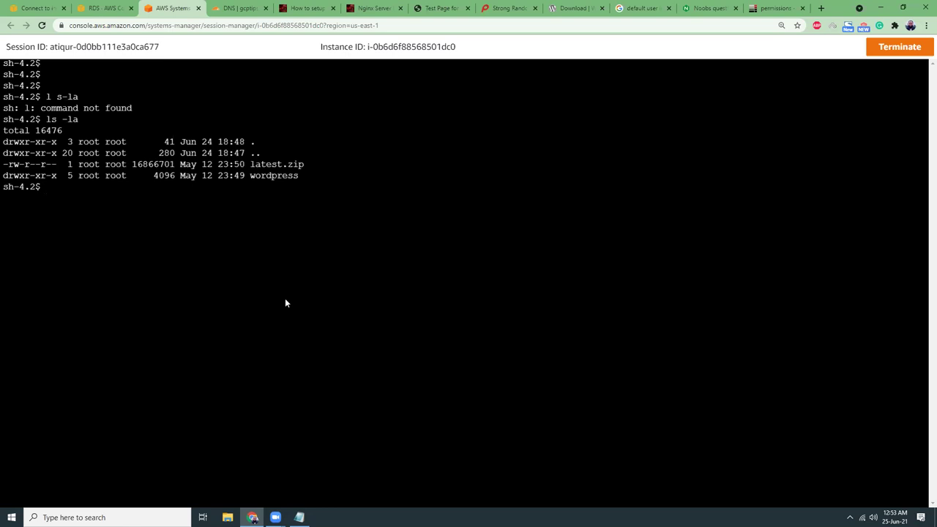
# Inspect the wordpress folder's files and owners with ls -la, then go back to the parent folder.
pyautogui.write('cd word')
pyautogui.press('Tab')
pyautogui.press('Return')
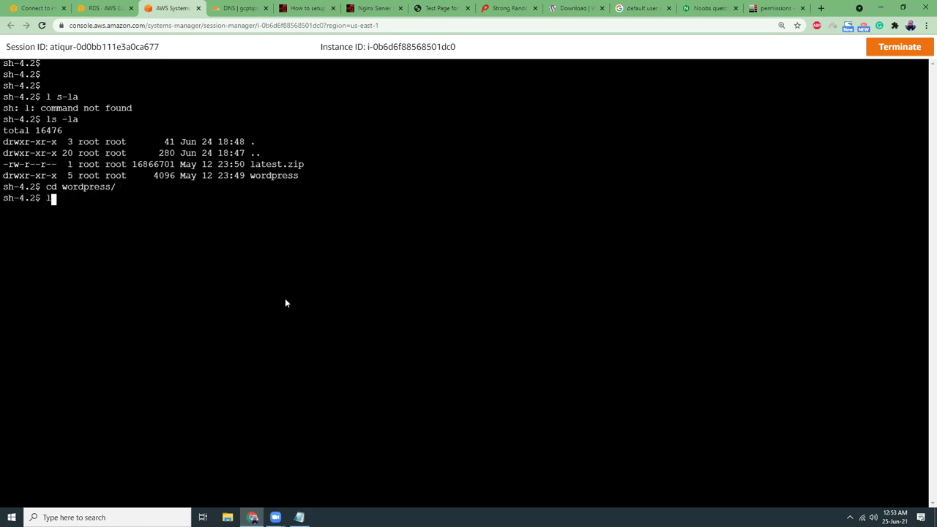
pyautogui.write('ls')
pyautogui.press('Return')
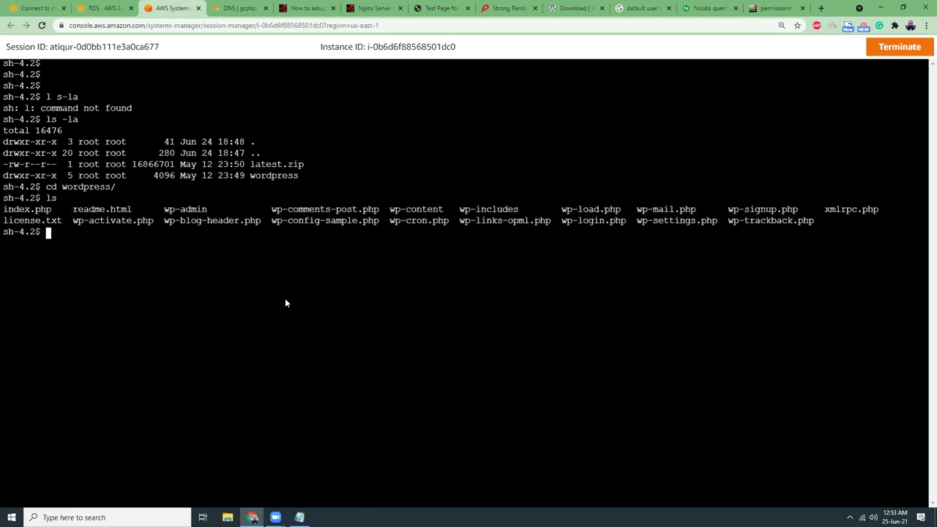
pyautogui.write('ls -la')
pyautogui.press('Return')
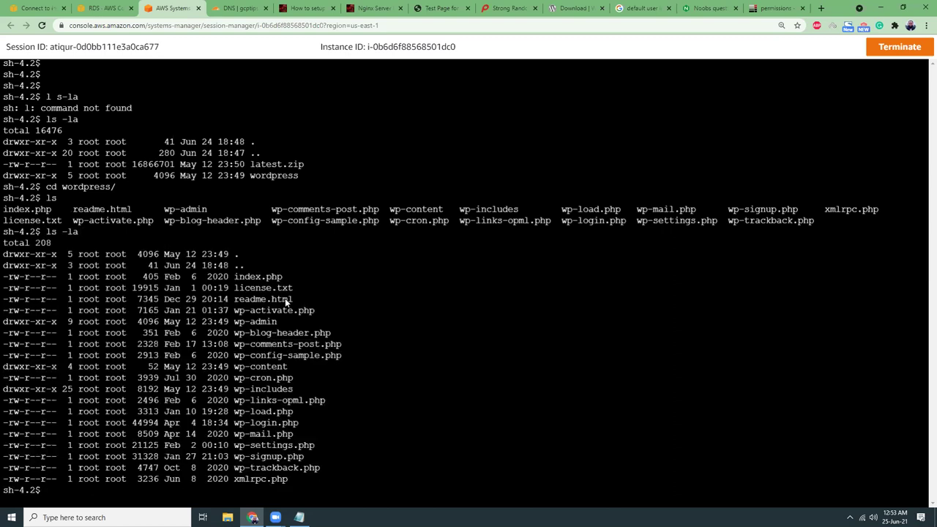
pyautogui.write('cd ../')
pyautogui.press('Return')
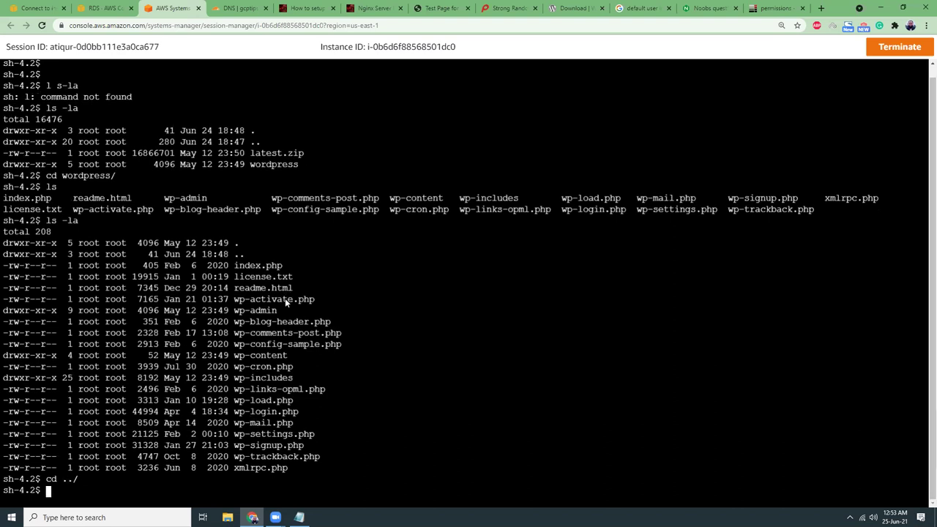
pyautogui.write('ls')
pyautogui.press('Return')
# Run sudo chown -R apache wordpress/ and check the new owner with ls -la.
pyautogui.write('sudo chown -R apache word')
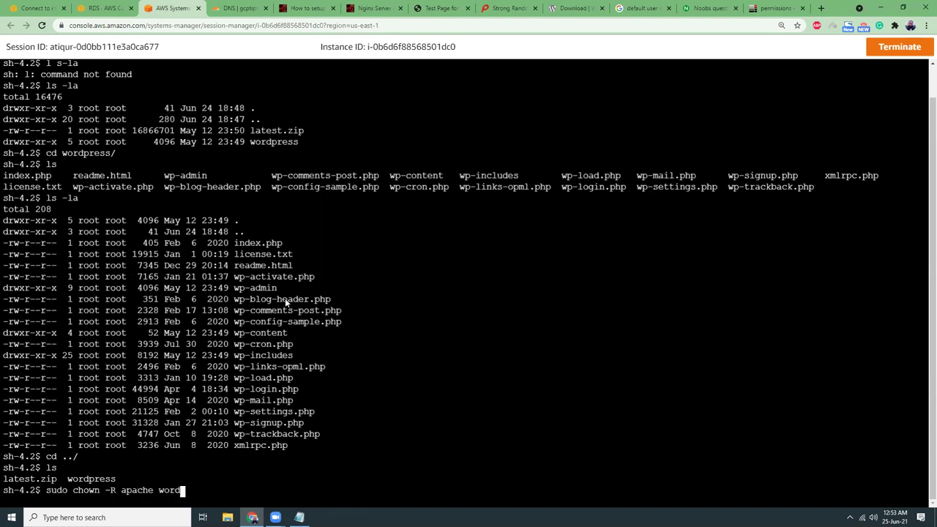
pyautogui.press('Tab')
pyautogui.press('Return')
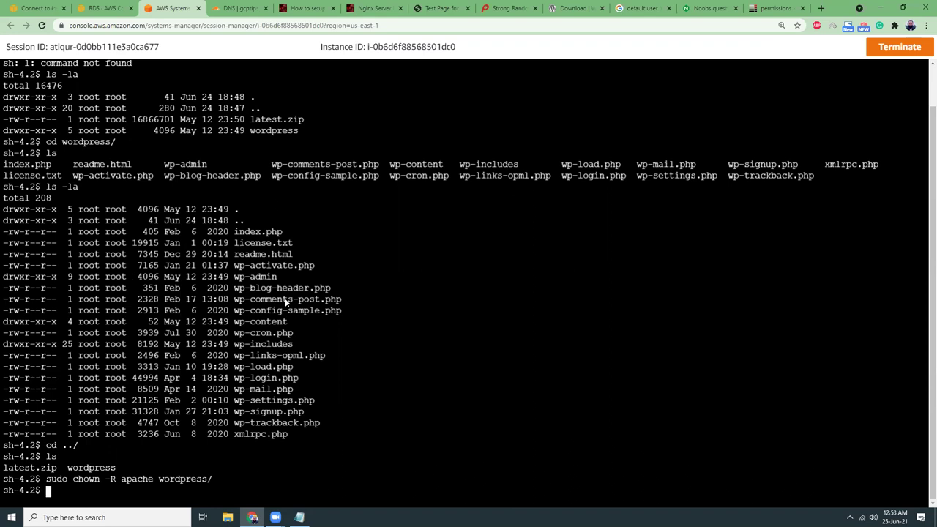
pyautogui.write('clear')
pyautogui.press('Return')
pyautogui.press('Return')
pyautogui.press('Return')
pyautogui.write('ls -la')
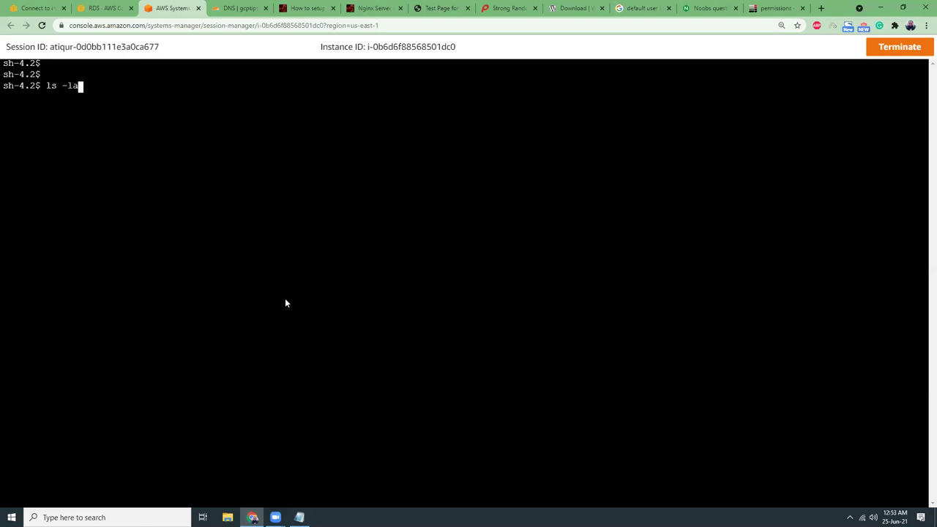
pyautogui.press('Return')
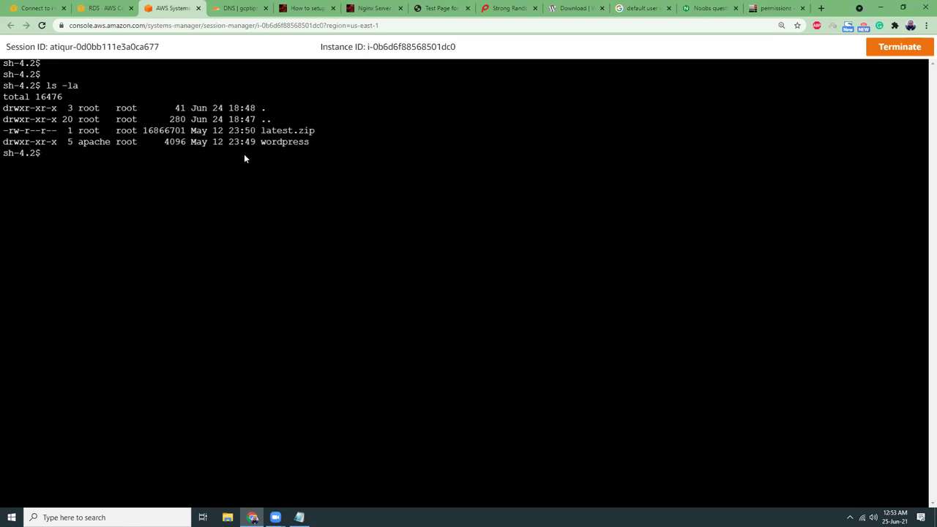
# Refresh the RDS databases list, then open the t2.micro EC2 instance's details page.
pyautogui.click(103, 8)
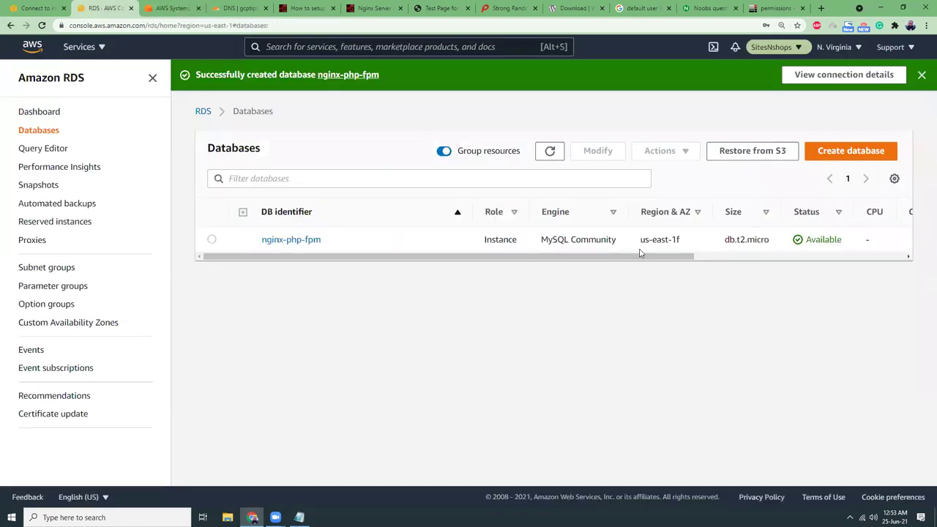
pyautogui.click(550, 151)
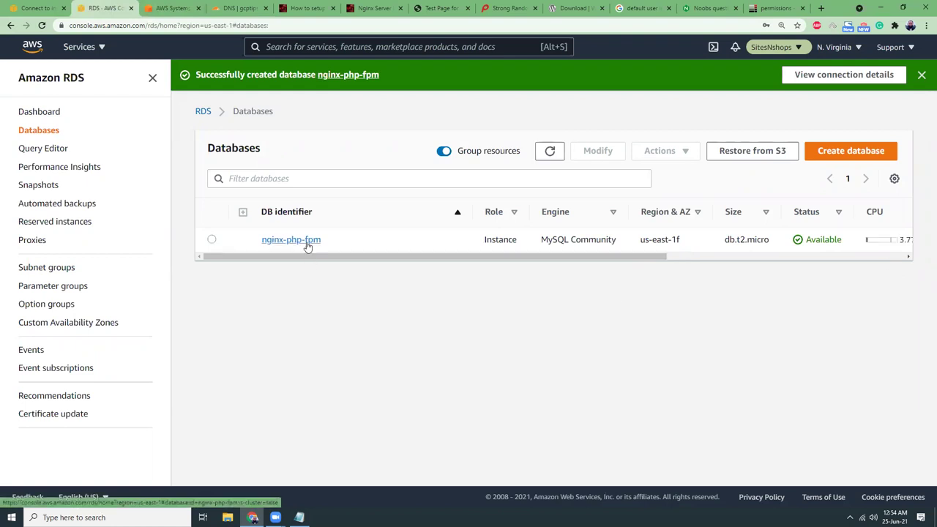
pyautogui.click(22, 10)
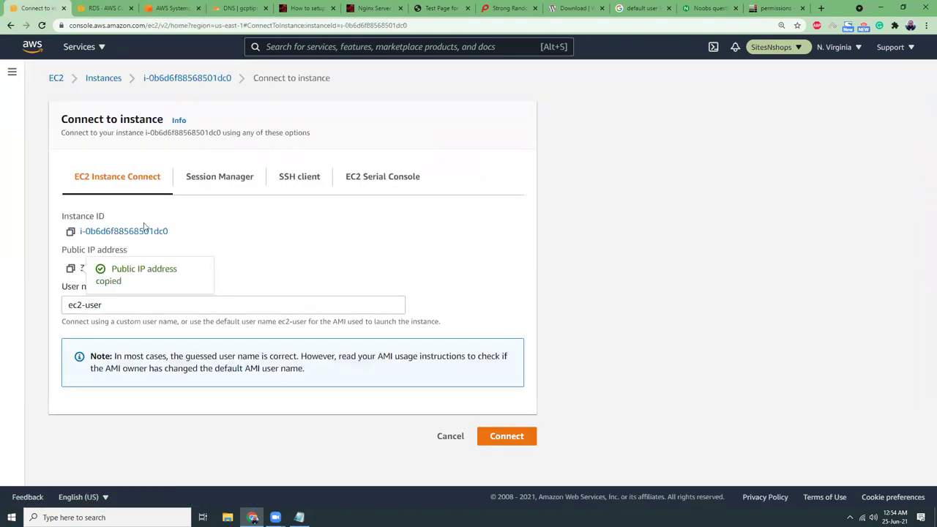
pyautogui.click(197, 82)
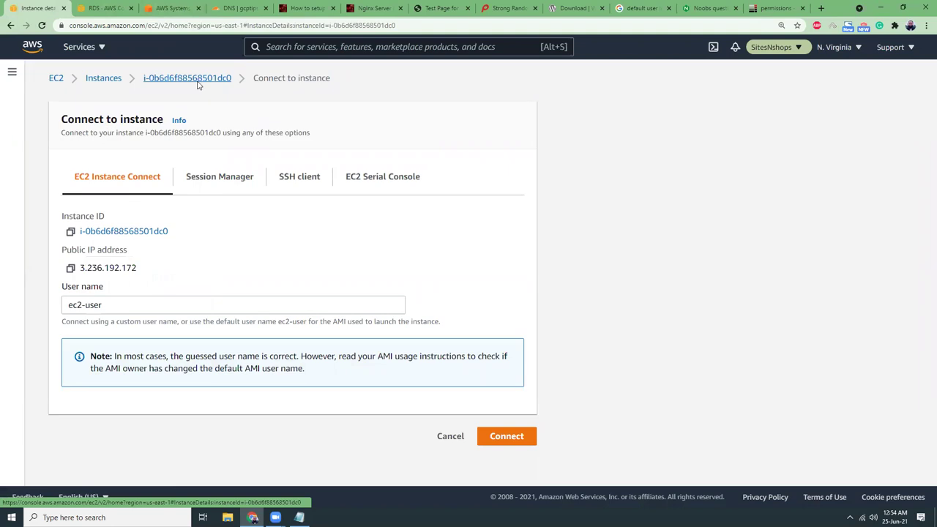
pyautogui.scroll(-2, 279, 291)
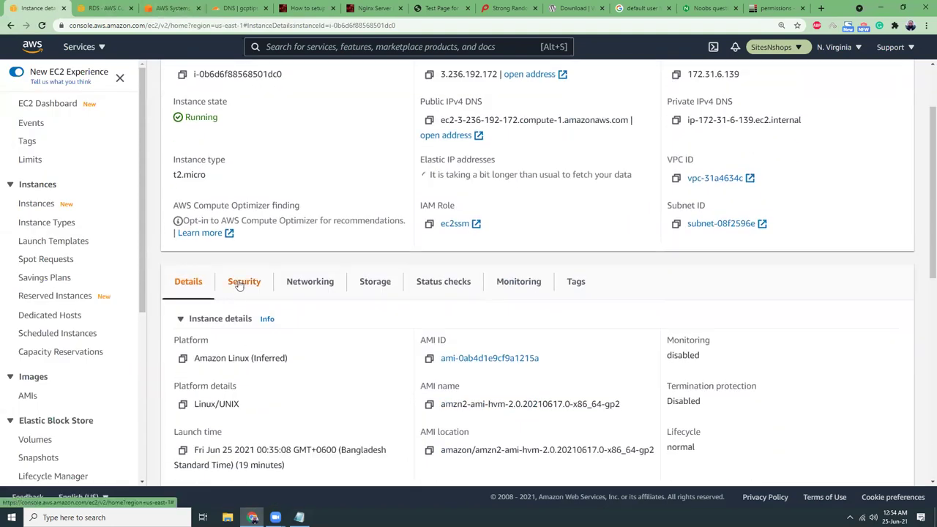
# Check the instance's security groups, then open inbound rule editing for nginx-php-fpm's default group sg-1cab2322.
pyautogui.click(242, 282)
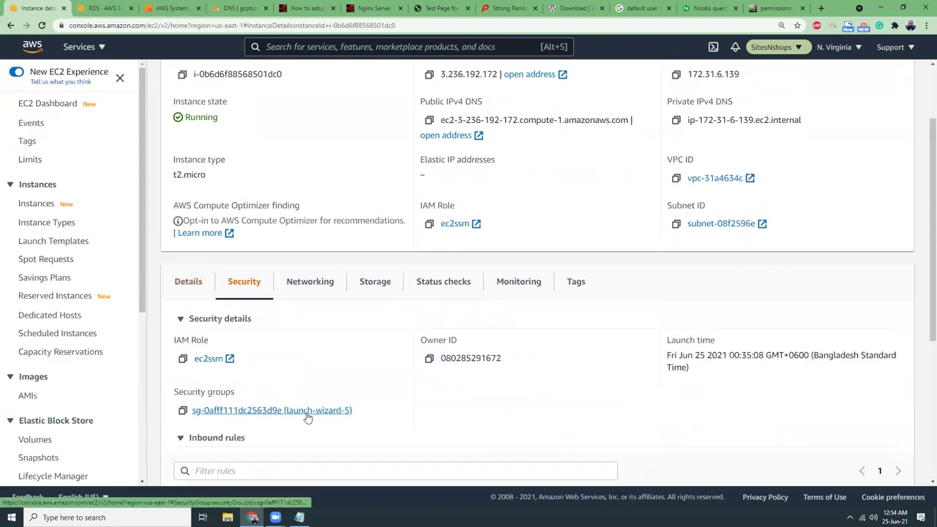
pyautogui.click(106, 11)
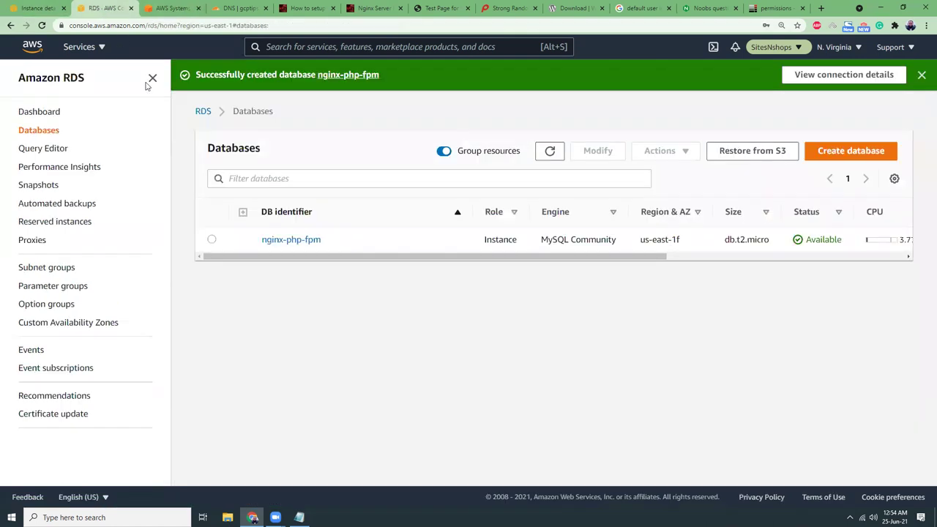
pyautogui.click(310, 244)
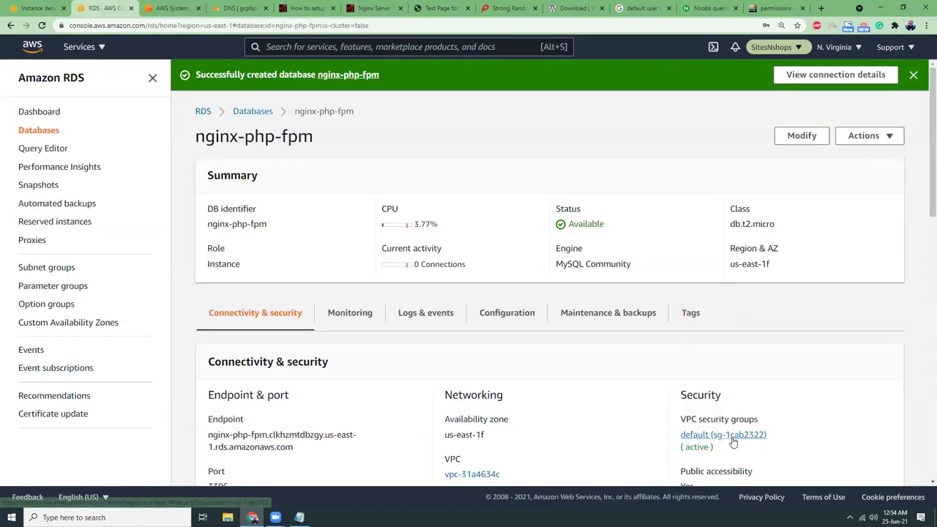
pyautogui.click(733, 442)
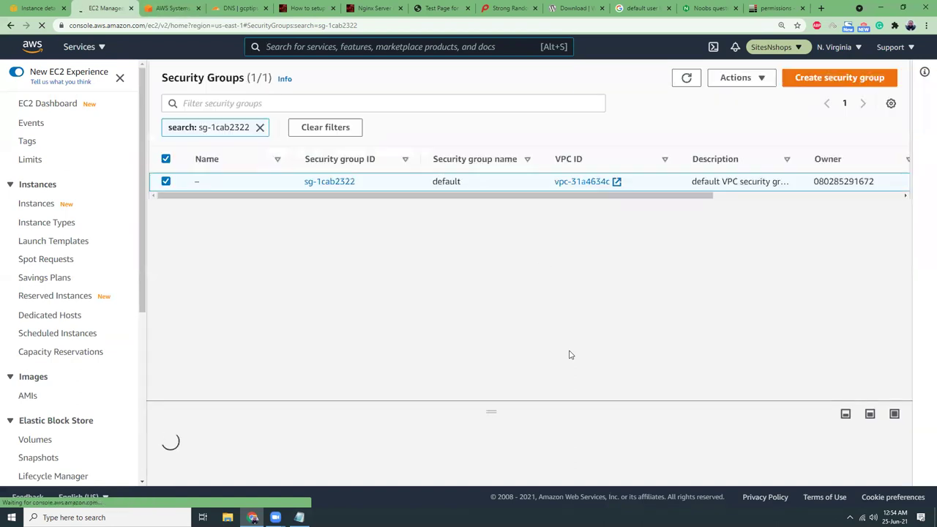
pyautogui.click(341, 183)
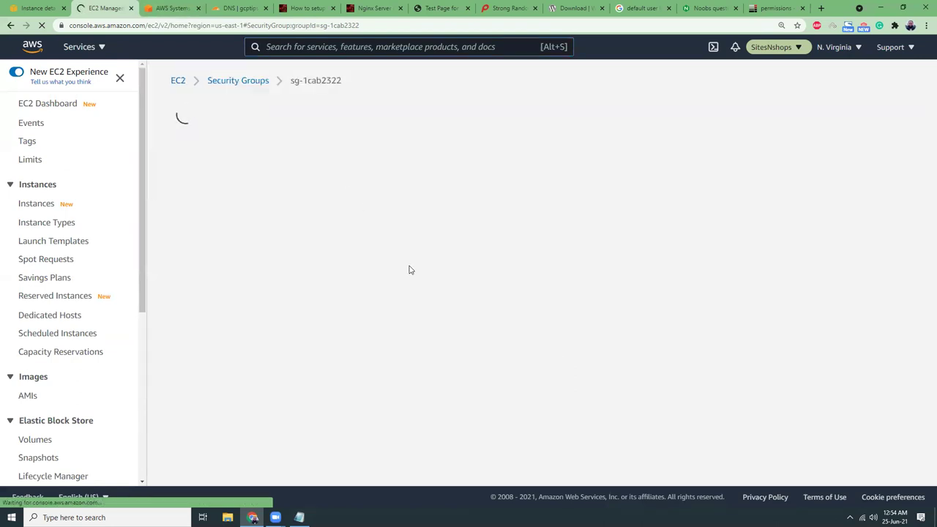
pyautogui.click(833, 339)
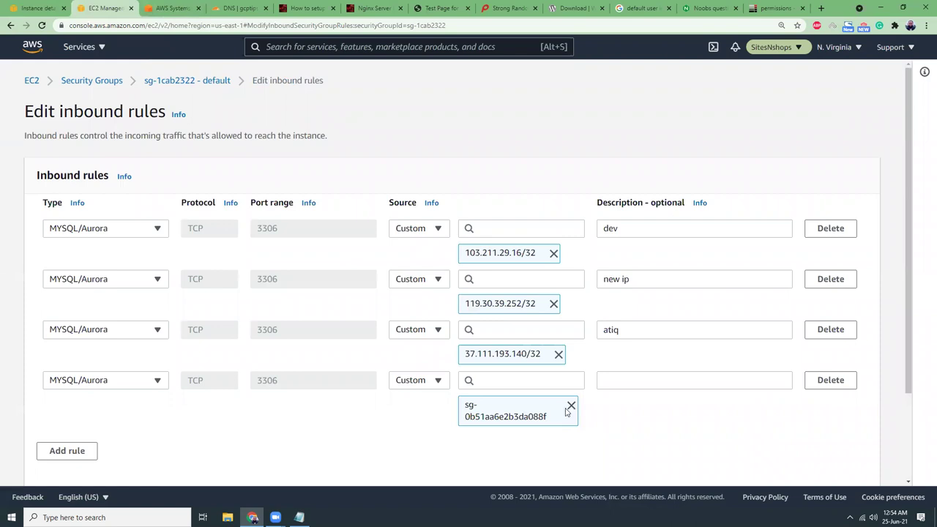
# Clear the fourth rule's source and look up which security group the EC2 instance uses.
pyautogui.click(572, 406)
pyautogui.click(540, 379)
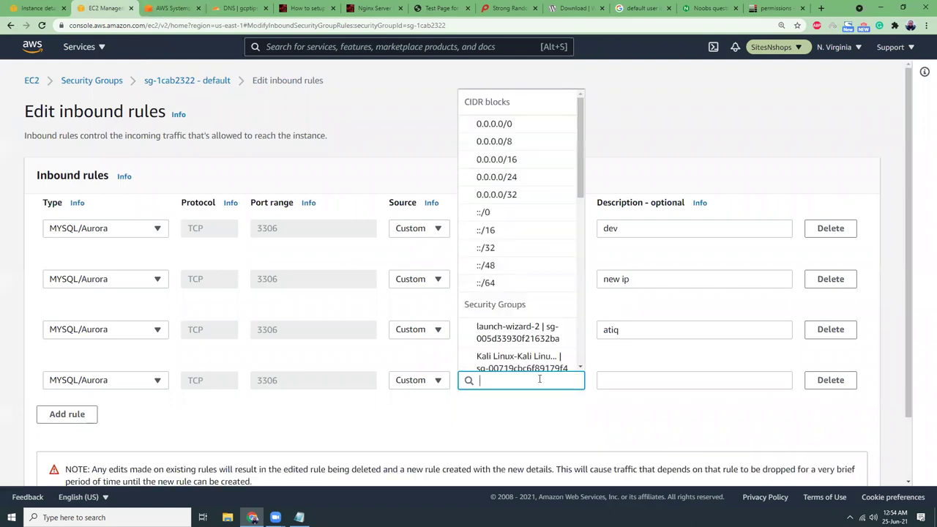
pyautogui.write('sg')
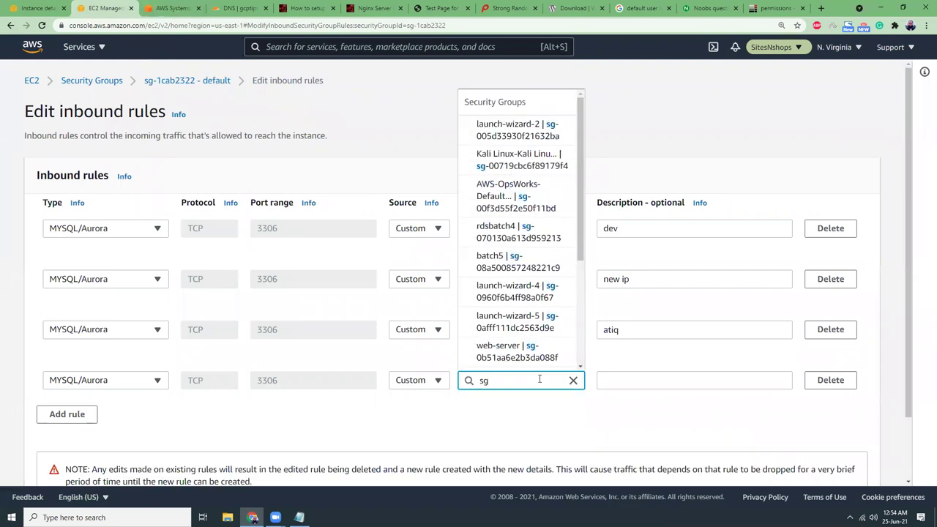
pyautogui.click(38, 7)
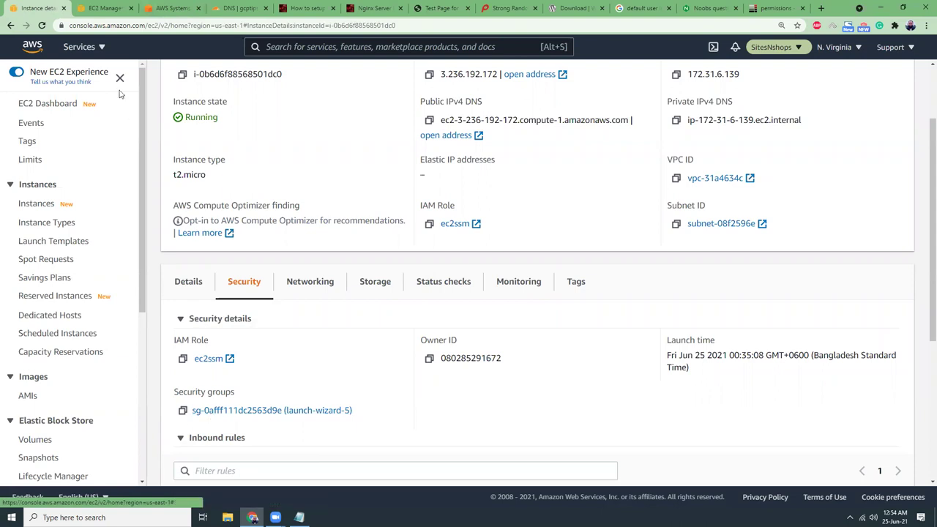
pyautogui.hotkey('ctrl', 'Tab')
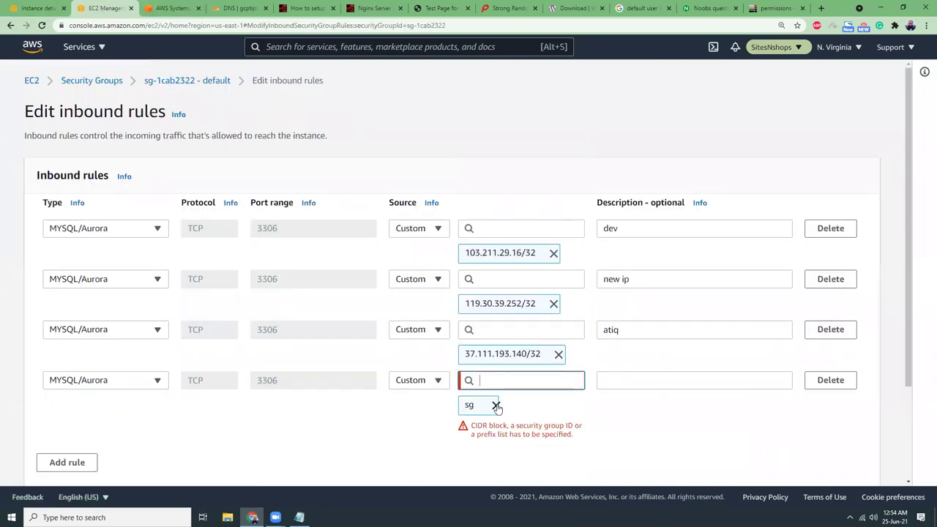
# Set the fourth 3306 rule's source to launch-wizard-5 with description 'web server' and save the rules.
pyautogui.click(496, 405)
pyautogui.click(501, 379)
pyautogui.write('sg-0aff')
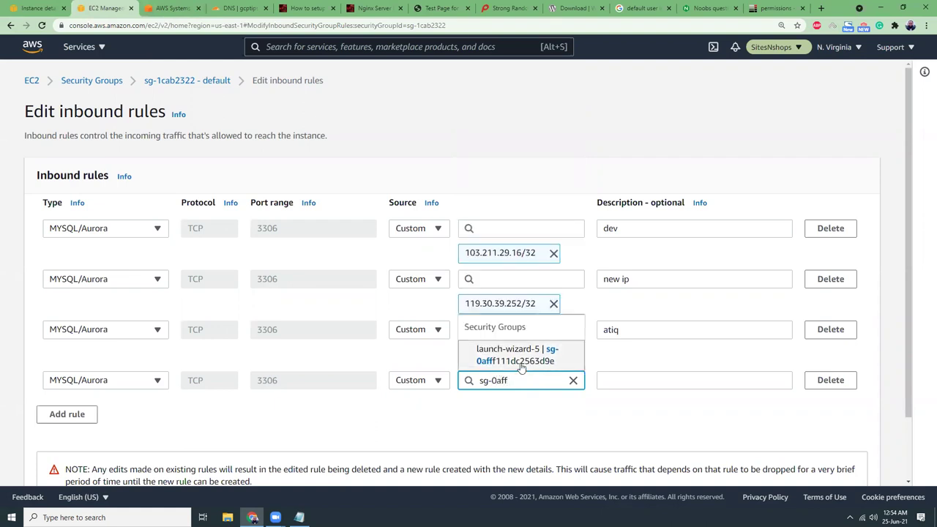
pyautogui.click(520, 357)
pyautogui.click(654, 381)
pyautogui.write('web s')
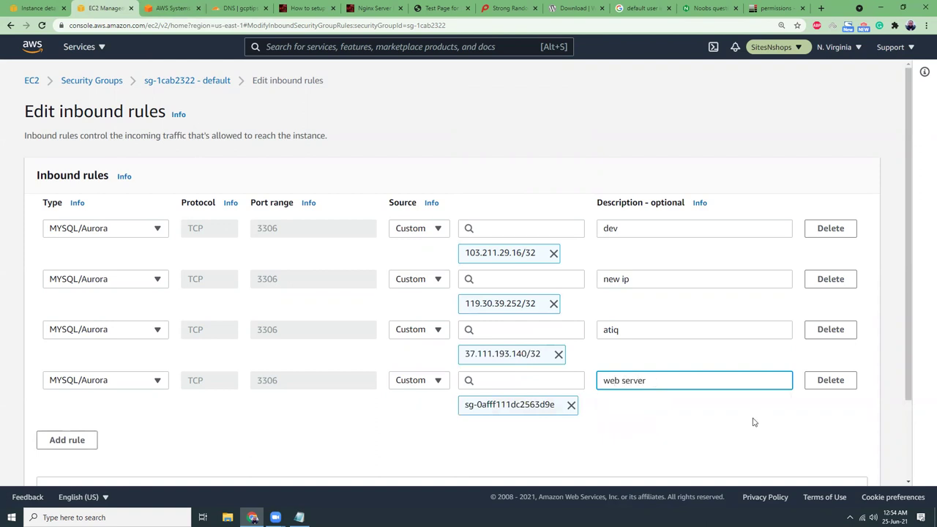
pyautogui.write('erver')
pyautogui.scroll(-3, 754, 421)
pyautogui.click(847, 464)
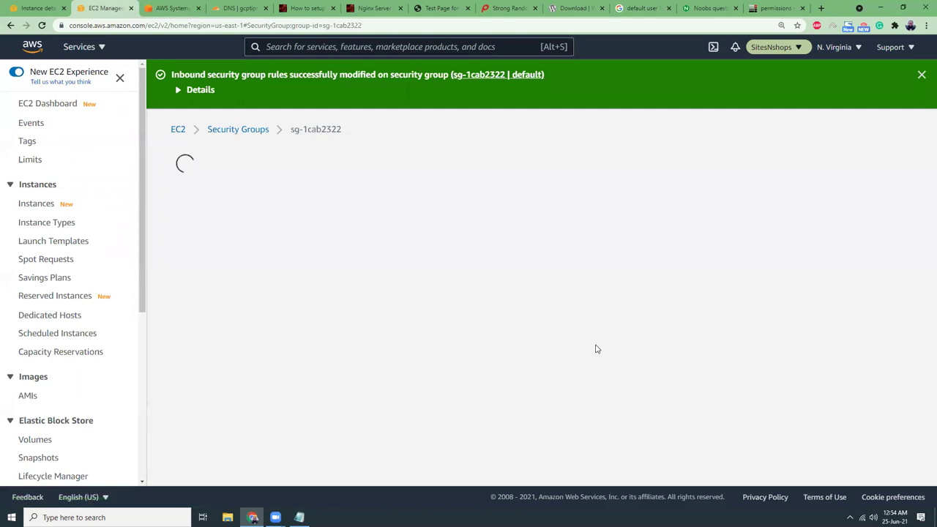
pyautogui.click(921, 75)
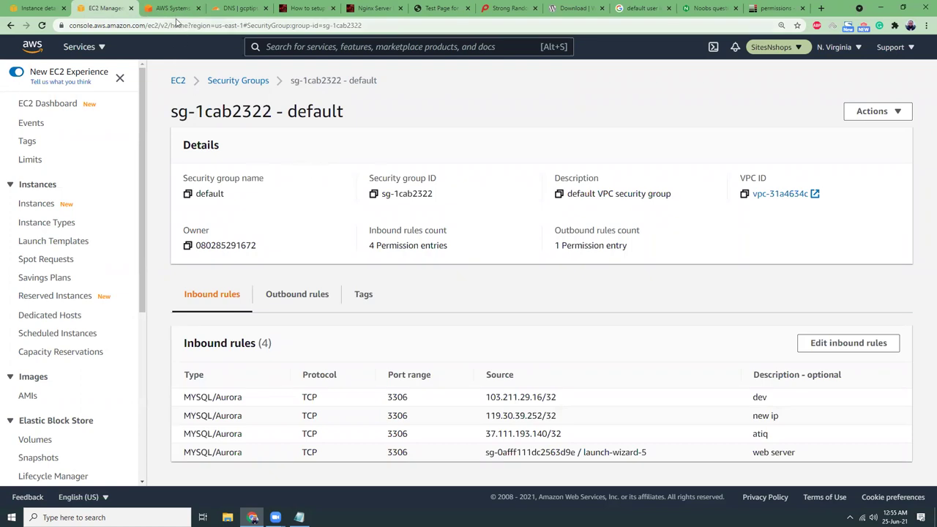
# Check the nginx DNS record in Cloudflare, then load nginx.gcptips.com to reach the WordPress installer.
pyautogui.click(236, 11)
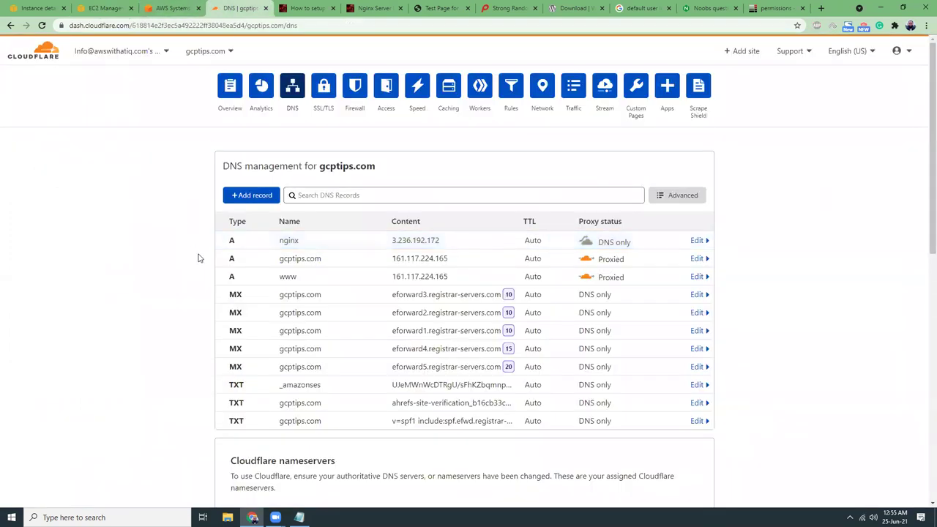
pyautogui.click(175, 10)
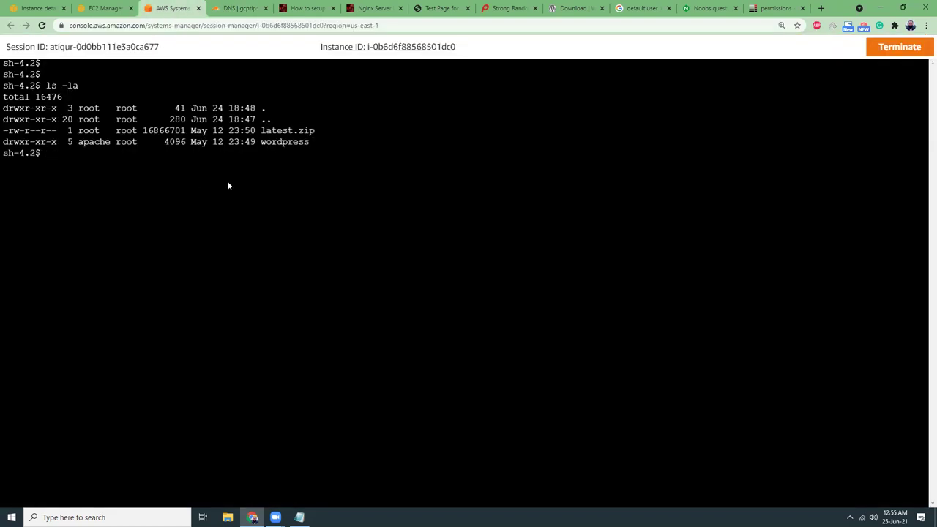
pyautogui.click(775, 8)
pyautogui.click(271, 27)
pyautogui.write('ngin')
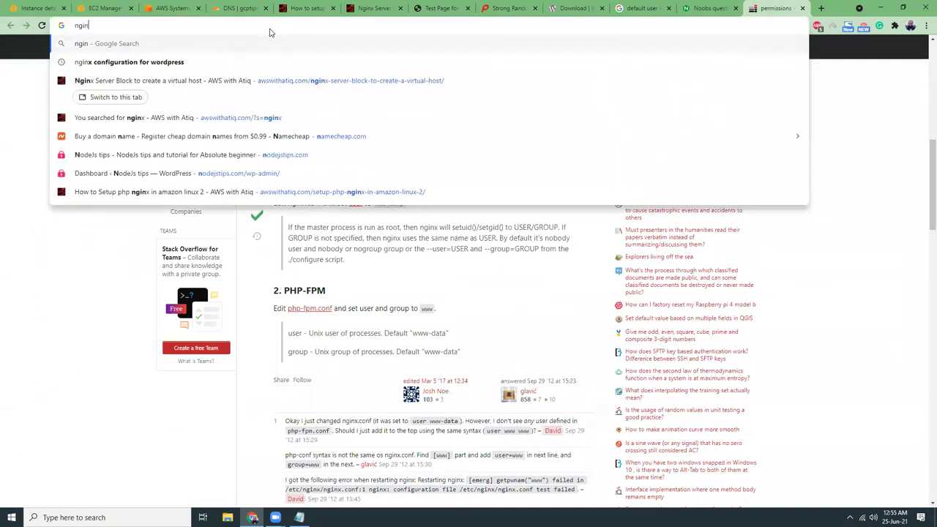
pyautogui.write('x.gcptips.com')
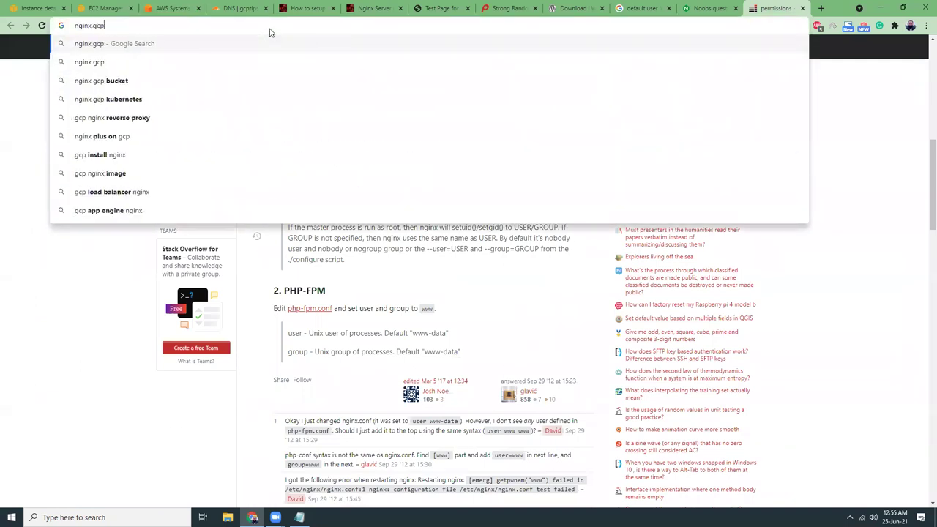
pyautogui.press('Return')
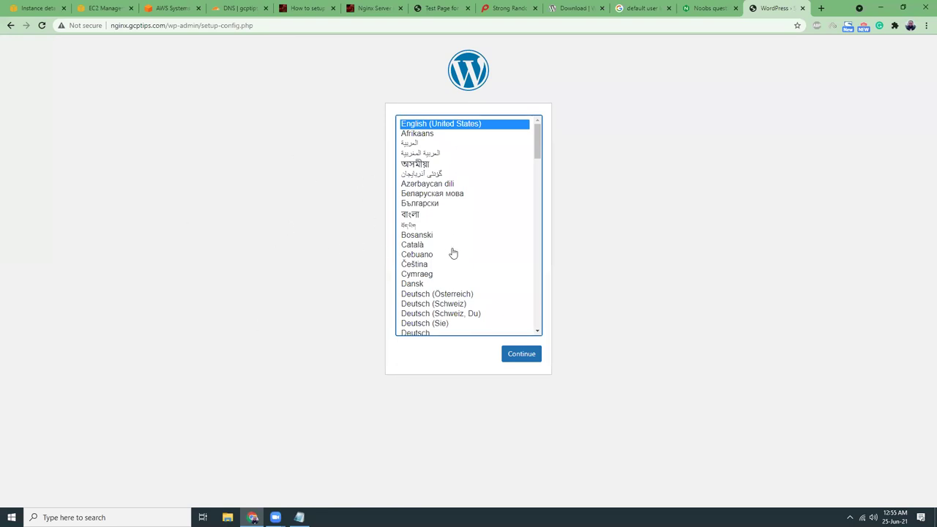
# Copy the EPEL yum install command from the Certbot tutorial and run it in the terminal.
pyautogui.click(243, 10)
pyautogui.hotkey('ctrl', 'Tab')
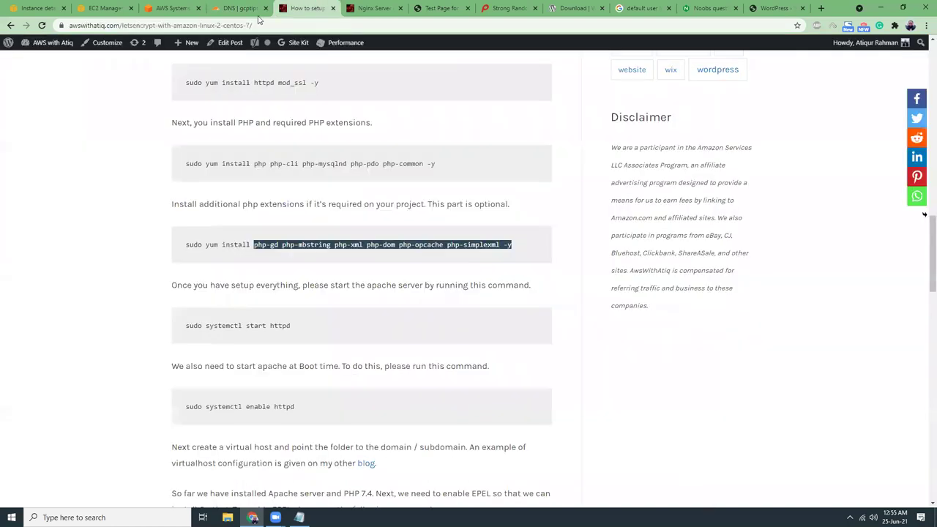
pyautogui.scroll(-3, 429, 309)
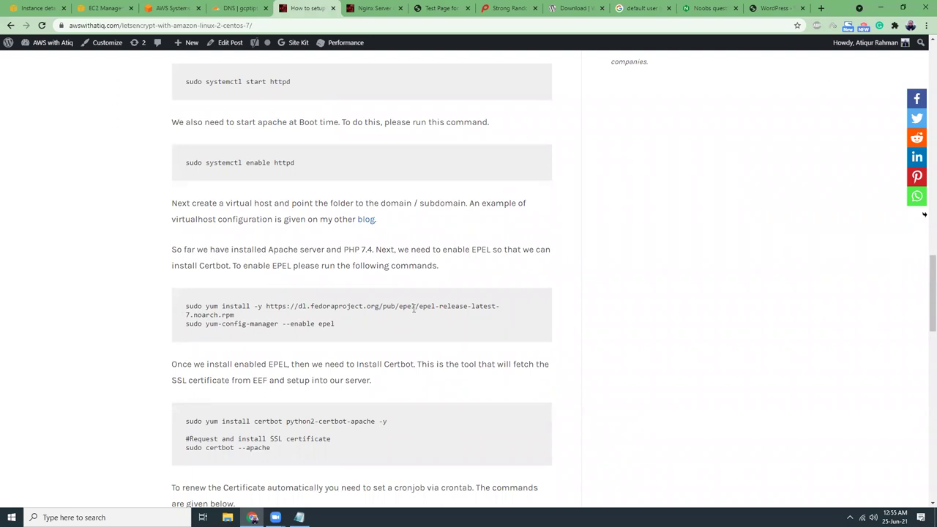
pyautogui.scroll(-1, 356, 381)
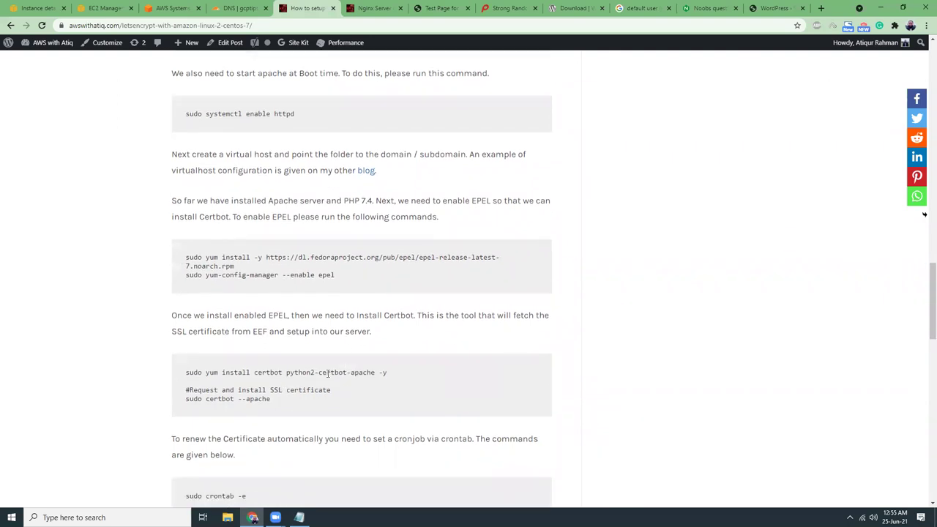
pyautogui.moveTo(186, 257); pyautogui.dragTo(235, 269)
pyautogui.hotkey('ctrl', 'c')
pyautogui.click(178, 9)
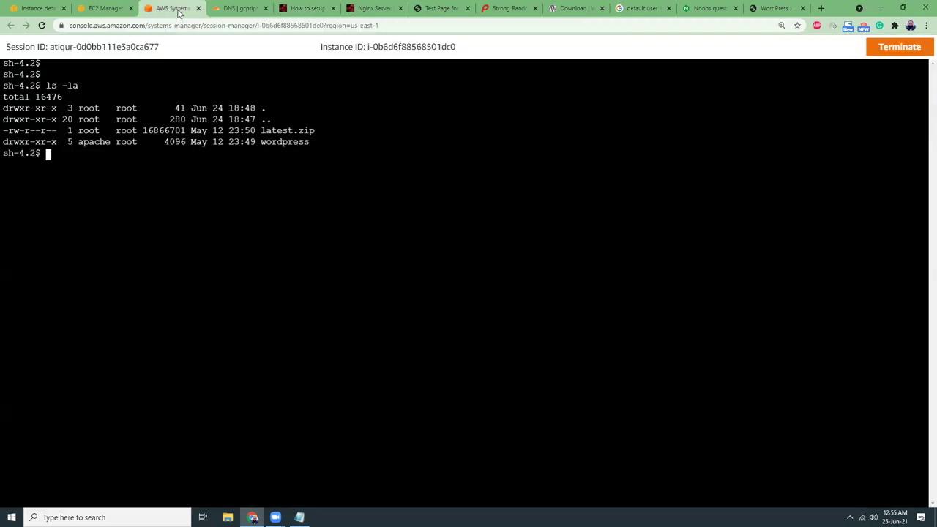
pyautogui.rightClick(233, 186)
pyautogui.click(265, 272)
pyautogui.click(775, 9)
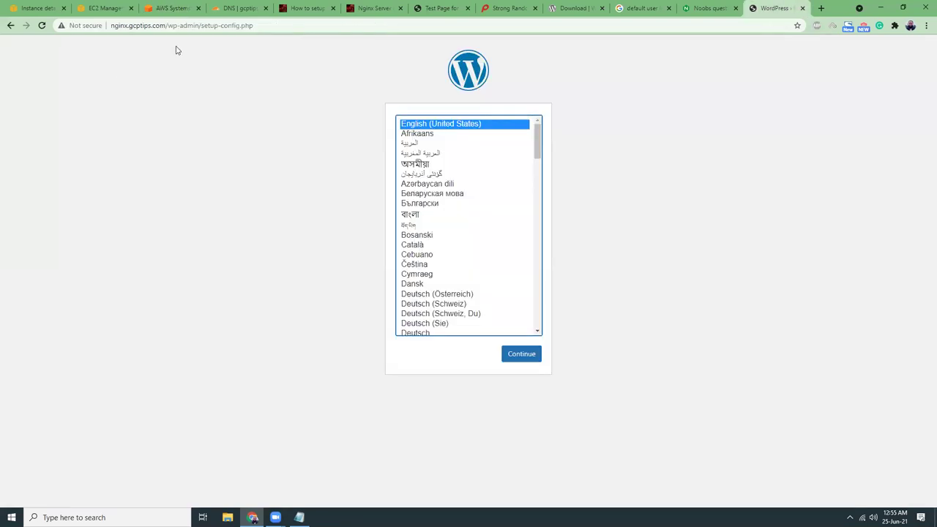
pyautogui.click(168, 8)
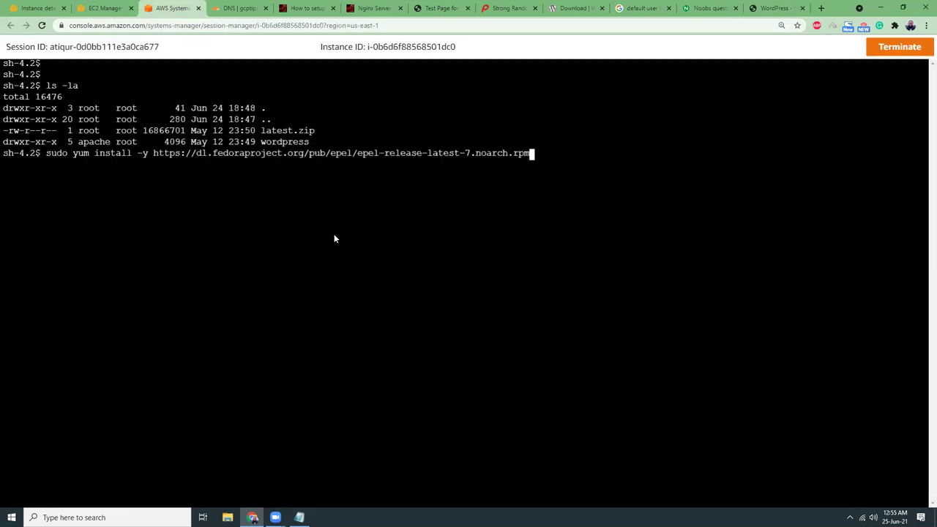
pyautogui.press('Return')
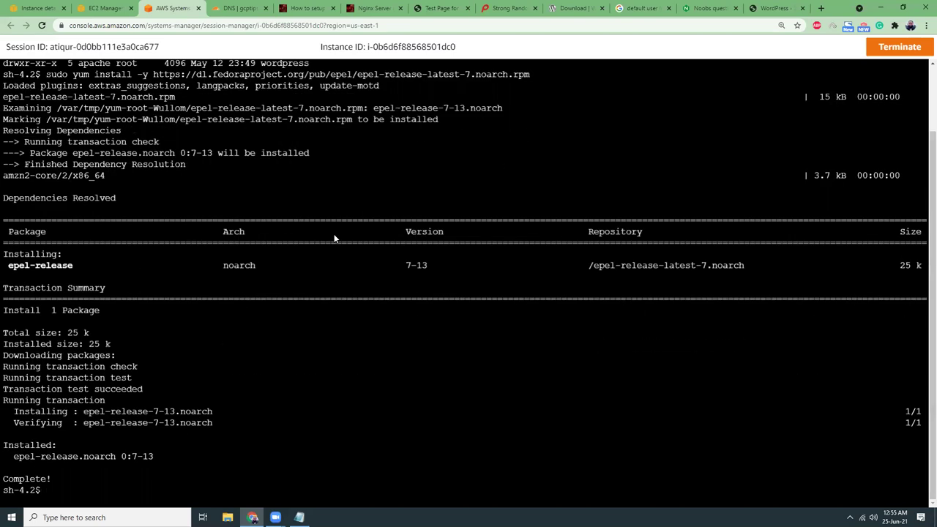
# Copy the command that enables the epel repository from the tutorial and run it.
pyautogui.click(373, 9)
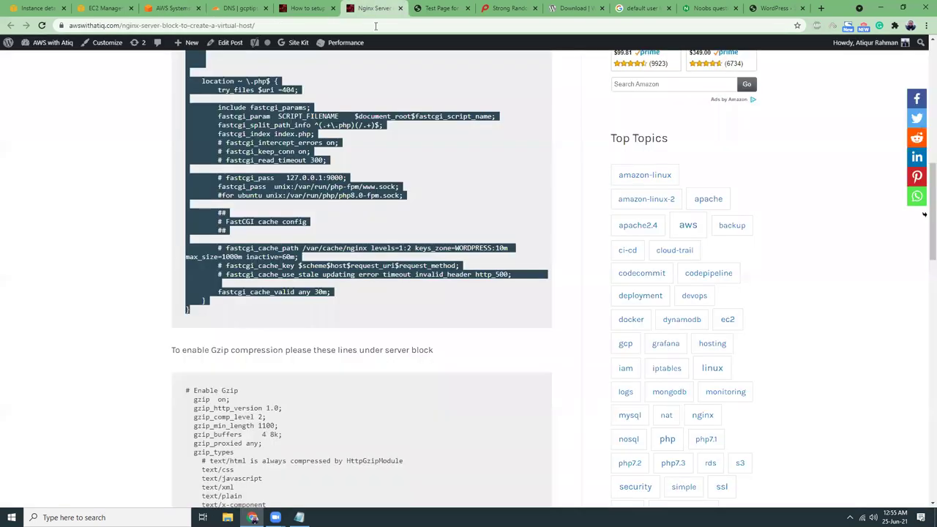
pyautogui.click(306, 8)
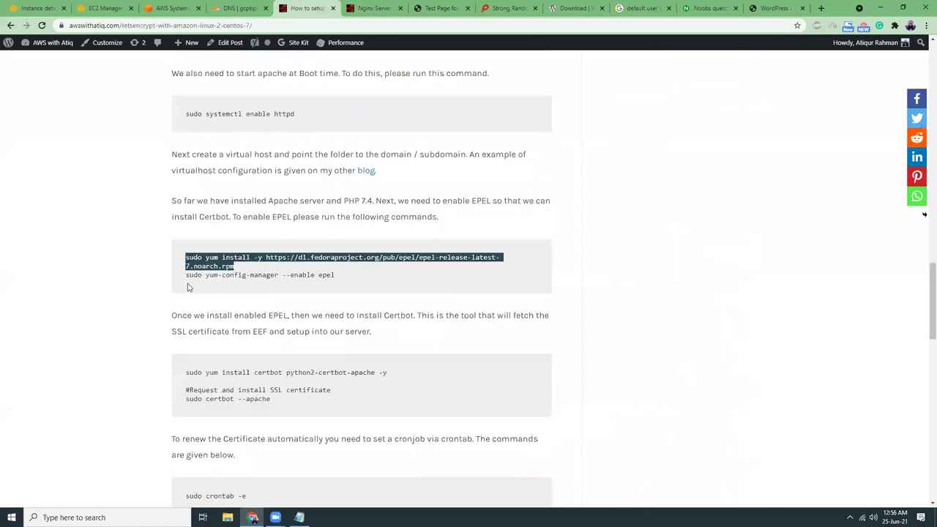
pyautogui.moveTo(186, 277); pyautogui.dragTo(334, 277)
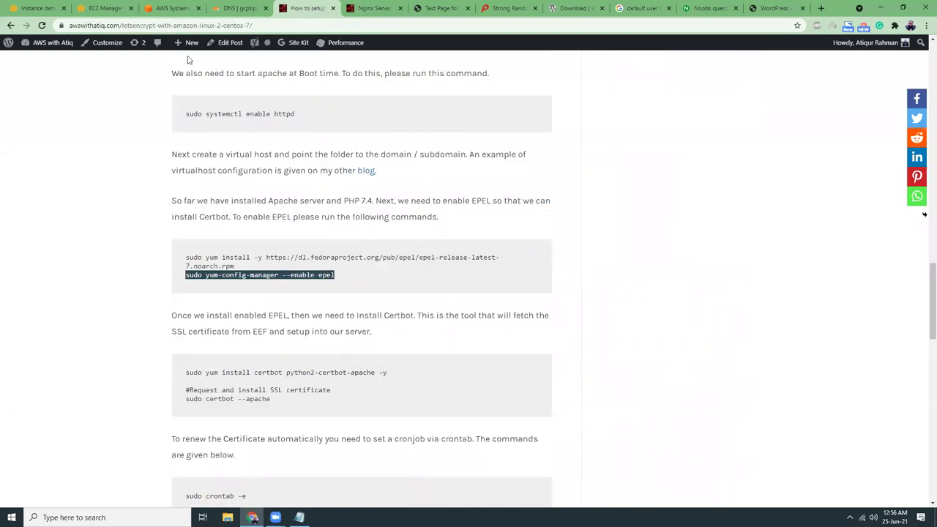
pyautogui.click(171, 10)
pyautogui.rightClick(250, 469)
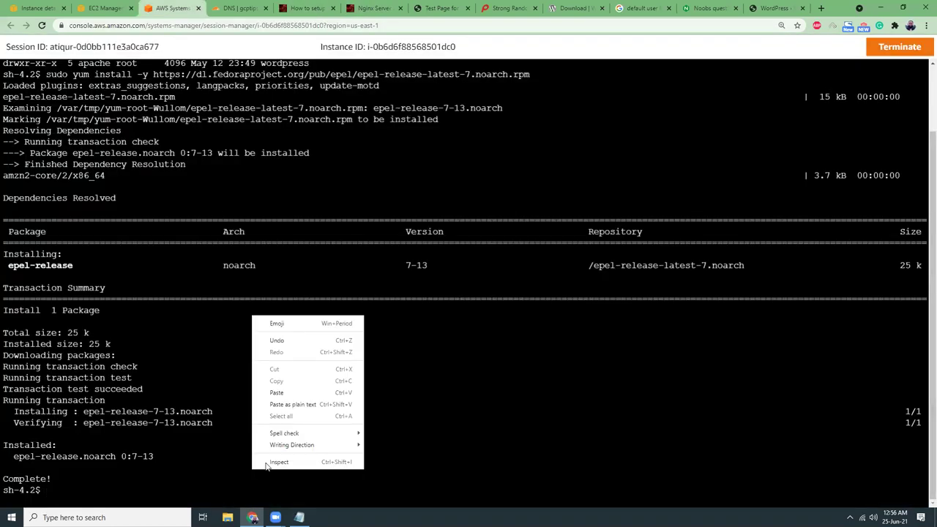
pyautogui.click(308, 409)
pyautogui.press('Return')
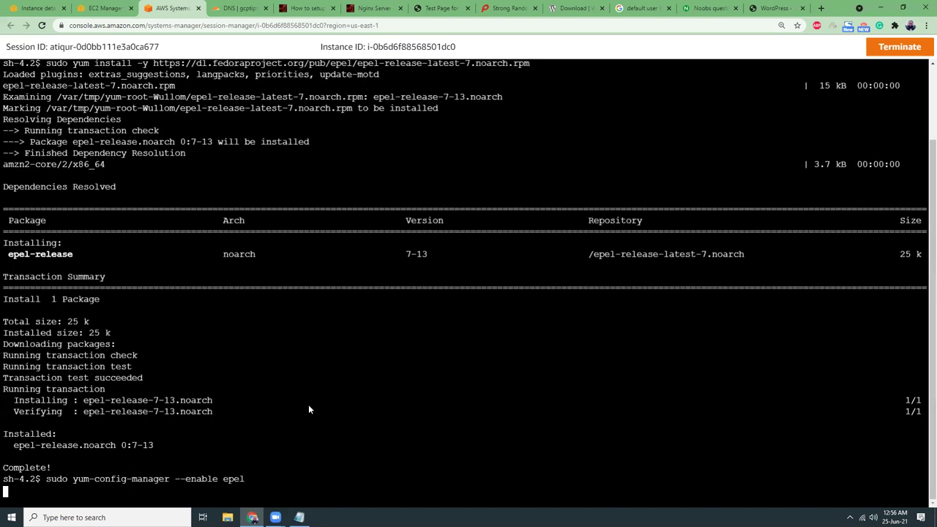
# Install certbot and python2-certbot-nginx with yum, answering y to both prompts.
pyautogui.click(309, 8)
pyautogui.scroll(-2, 205, 309)
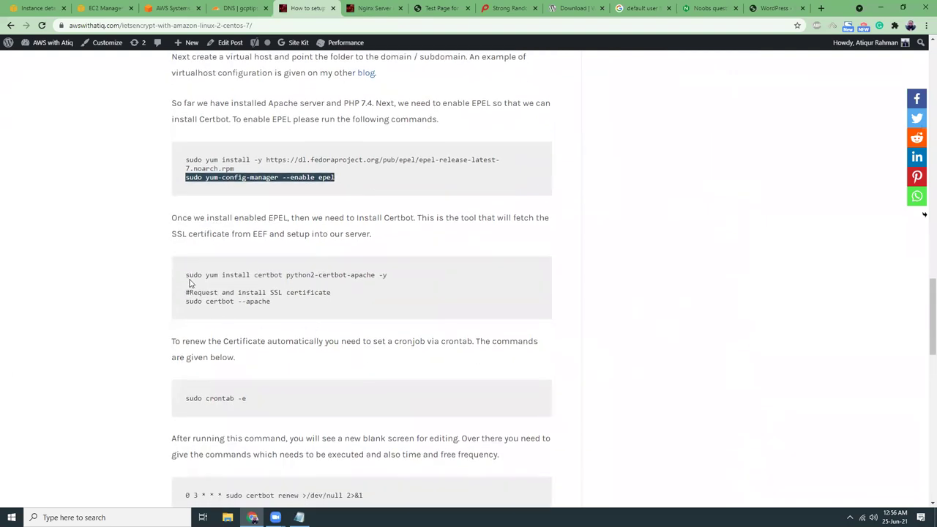
pyautogui.moveTo(186, 275); pyautogui.dragTo(352, 276)
pyautogui.hotkey('ctrl', 'c')
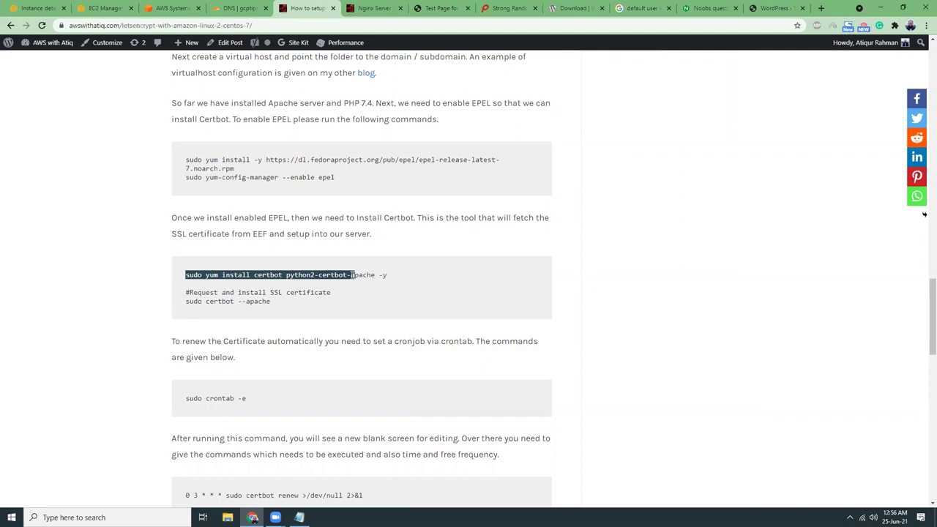
pyautogui.click(173, 8)
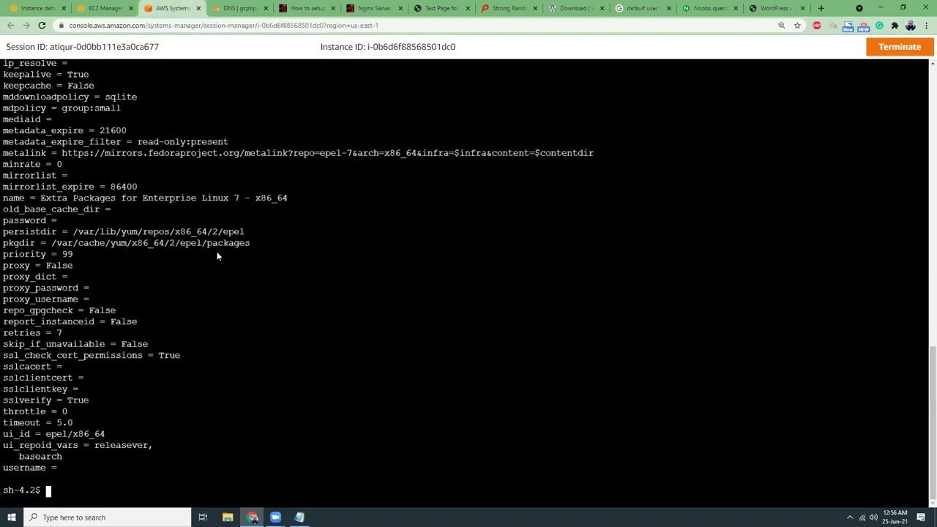
pyautogui.rightClick(215, 462)
pyautogui.click(242, 403)
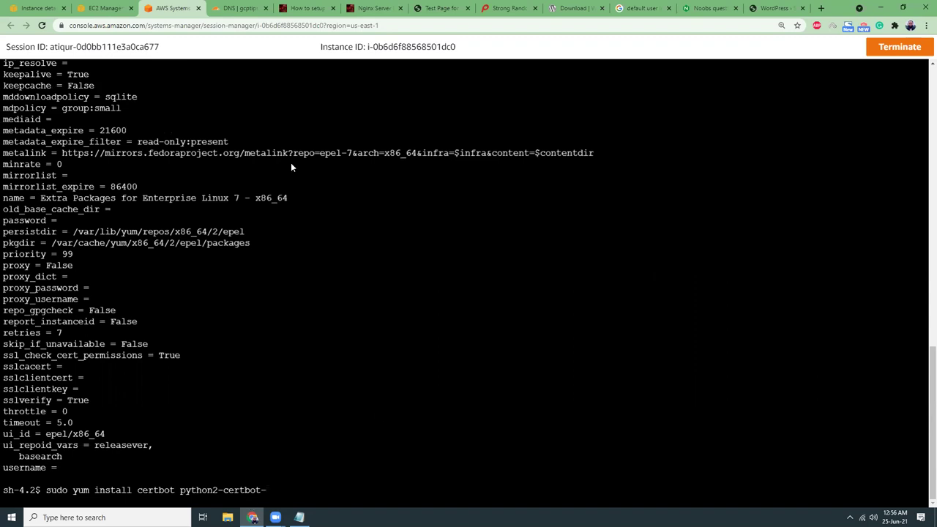
pyautogui.click(314, 8)
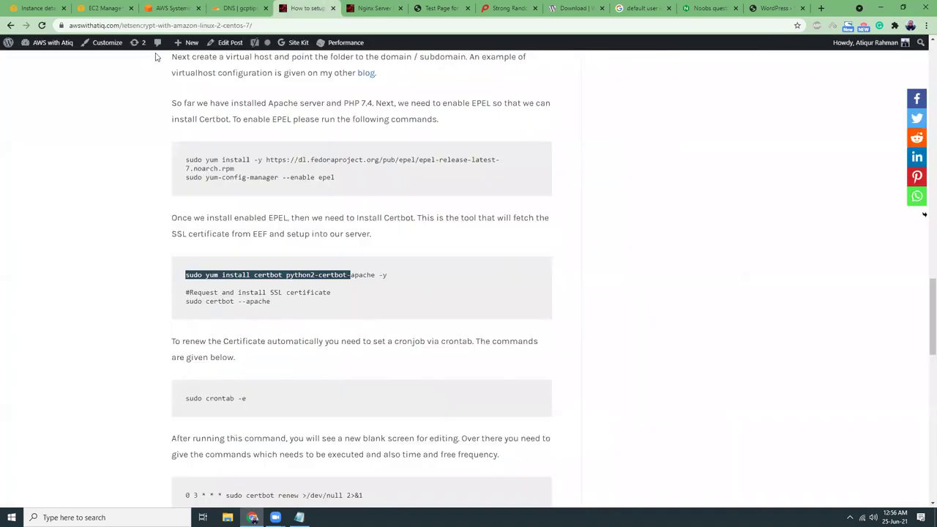
pyautogui.click(163, 8)
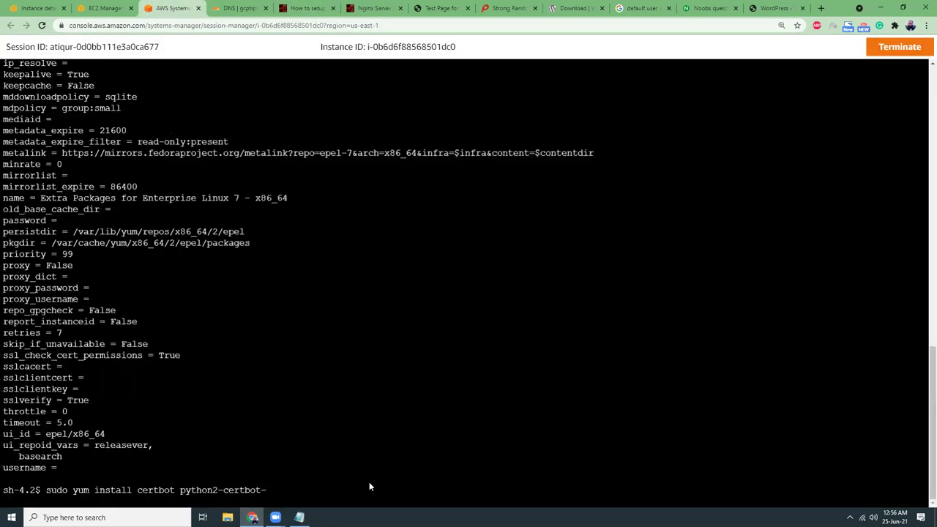
pyautogui.write('nginx')
pyautogui.press('Return')
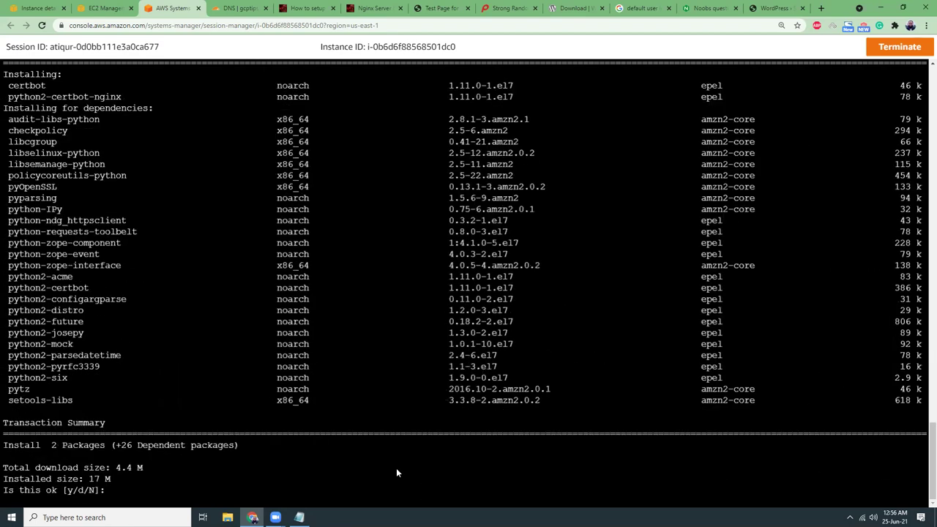
pyautogui.write('y')
pyautogui.press('Return')
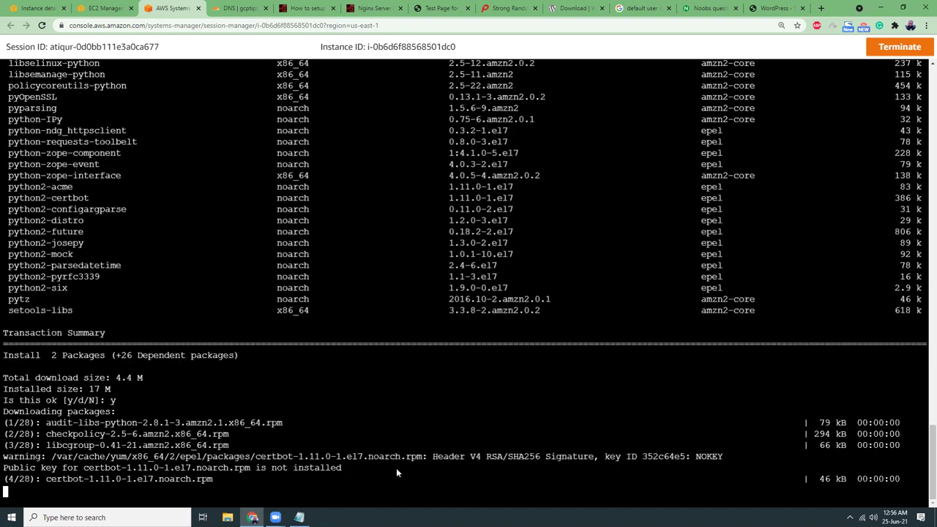
pyautogui.write('y')
pyautogui.press('Return')
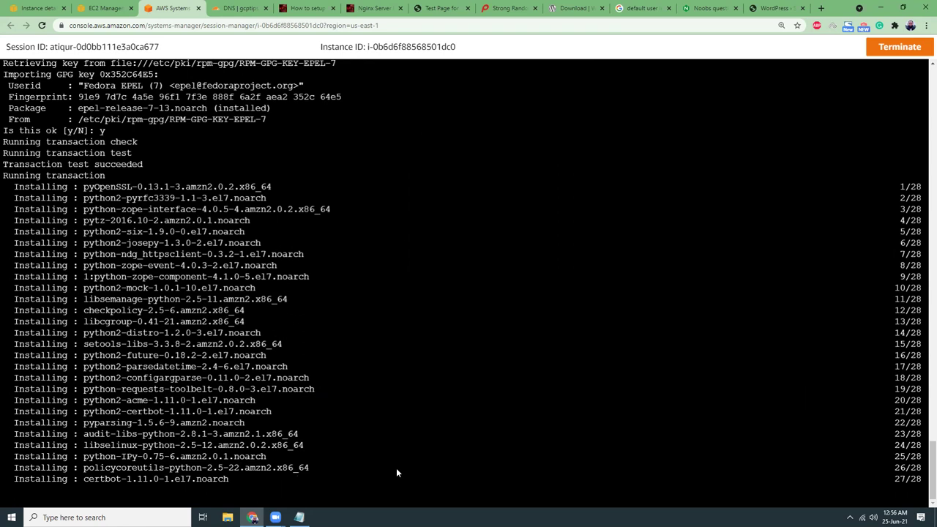
# Clear the terminal and start sudo certbot --nginx.
pyautogui.write('clear')
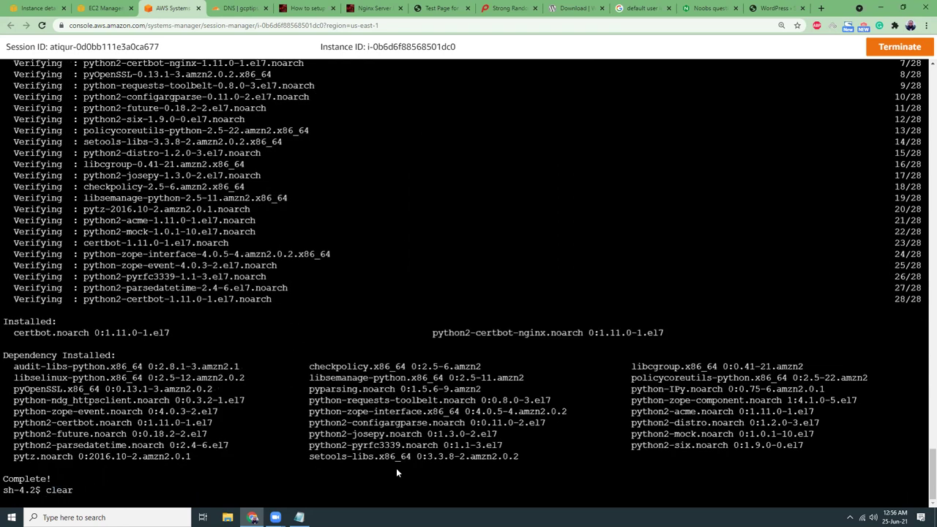
pyautogui.press('Return')
pyautogui.press('Return')
pyautogui.press('Return')
pyautogui.write('sudo certbot --nginx')
pyautogui.press('Return')
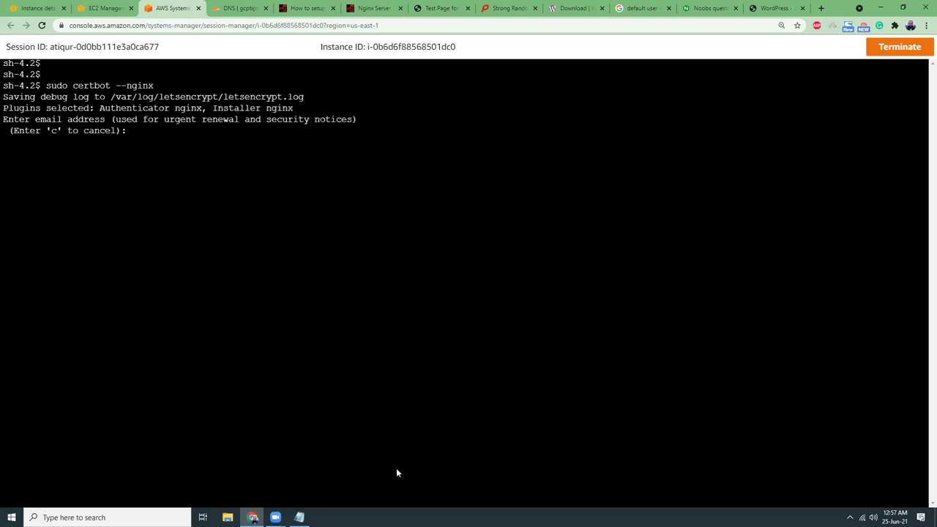
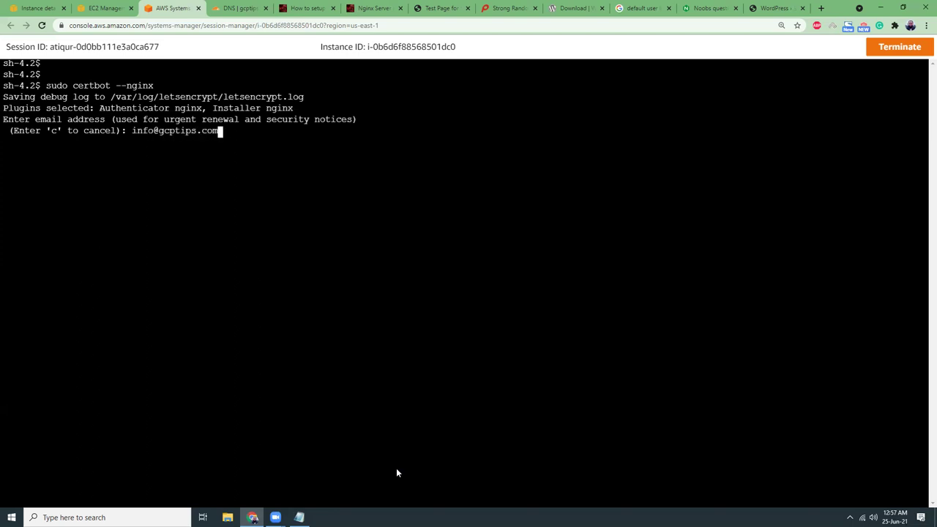
# Enter the contact email, accept the terms and EFF sharing, and choose domain 1 (nginx.gcptips.com).
pyautogui.press('Return')
pyautogui.write('y')
pyautogui.press('Return')
pyautogui.write('y')
pyautogui.press('Return')
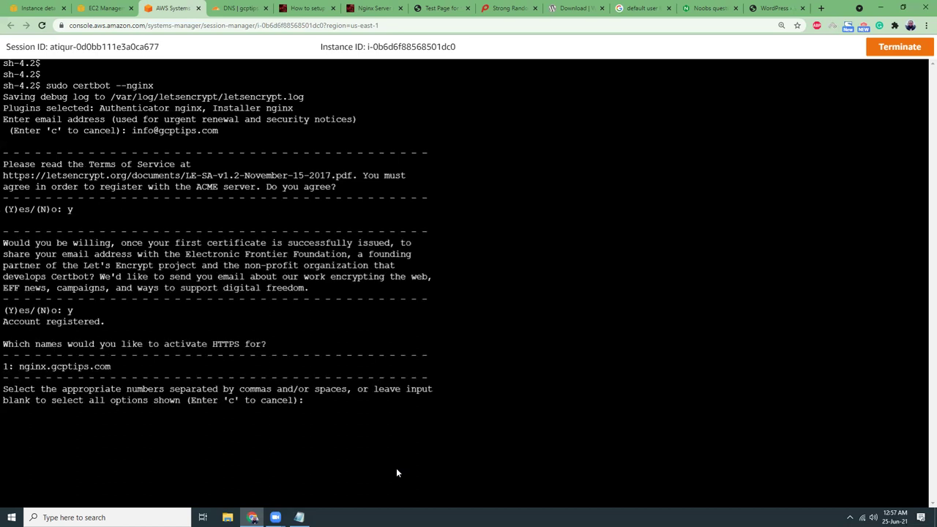
pyautogui.write('1')
pyautogui.press('Return')
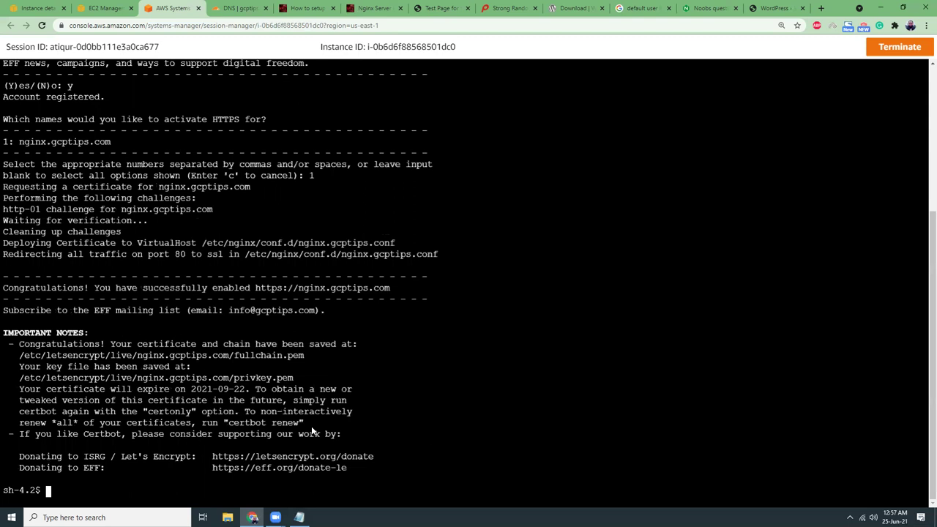
pyautogui.write('clear')
# Clear the terminal, reload the WordPress installer, choose English (United States) and continue.
pyautogui.press('Return')
pyautogui.press('Return')
pyautogui.press('Return')
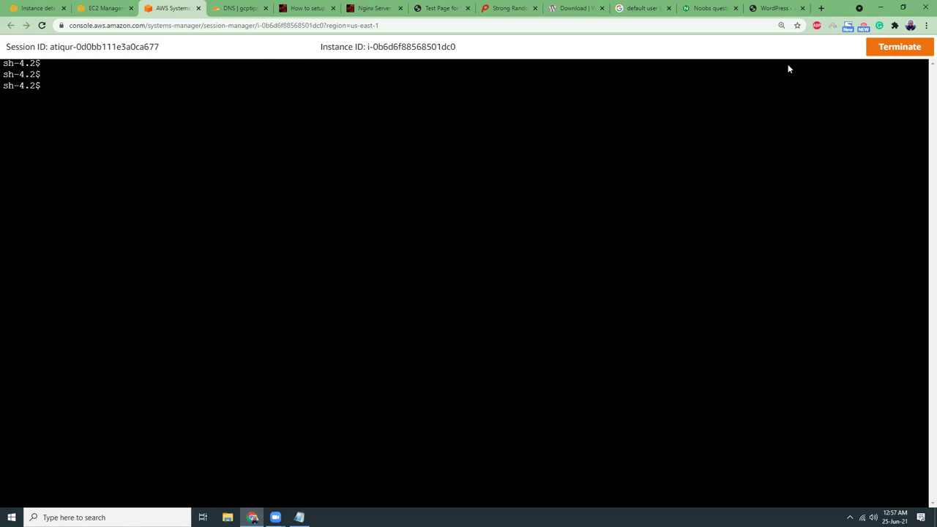
pyautogui.click(774, 8)
pyautogui.click(42, 26)
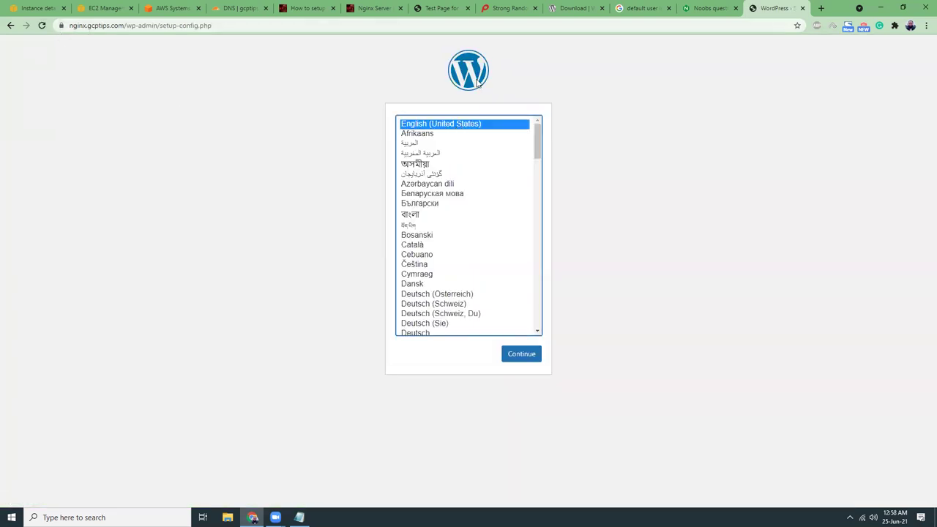
pyautogui.click(522, 356)
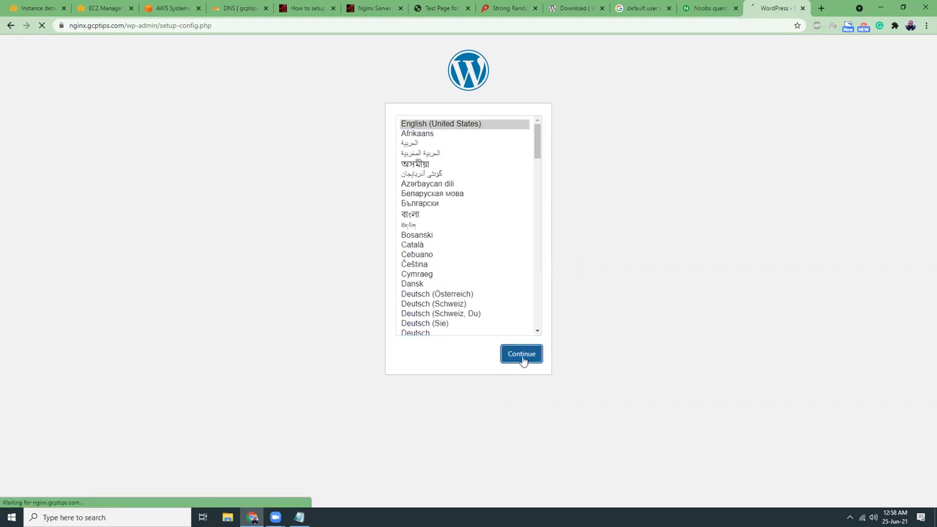
pyautogui.click(318, 303)
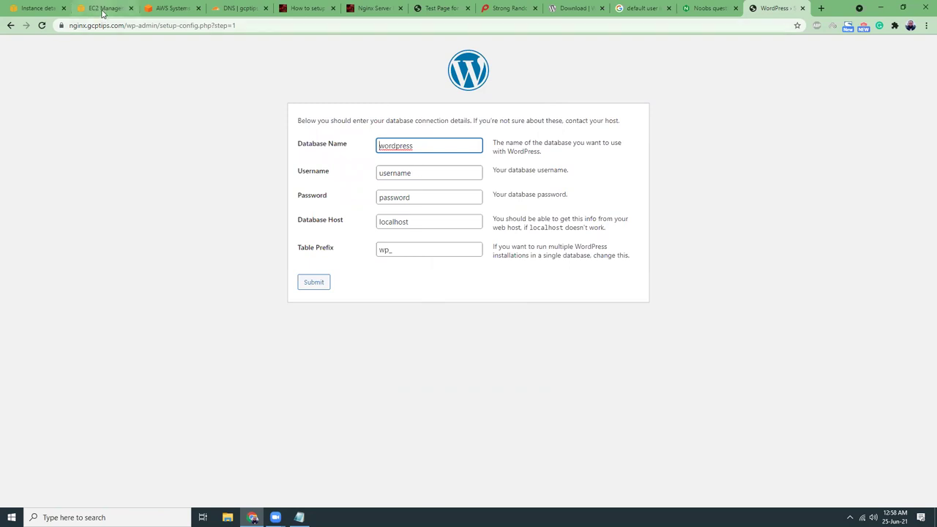
# Open the nginx-php-fpm instance under RDS DB Instances and select its endpoint hostname.
pyautogui.click(101, 8)
pyautogui.click(81, 47)
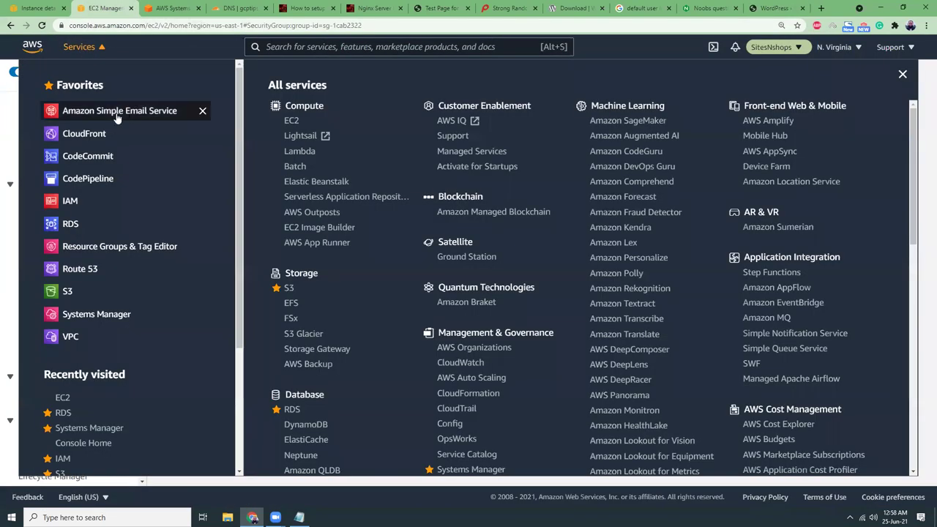
pyautogui.click(72, 224)
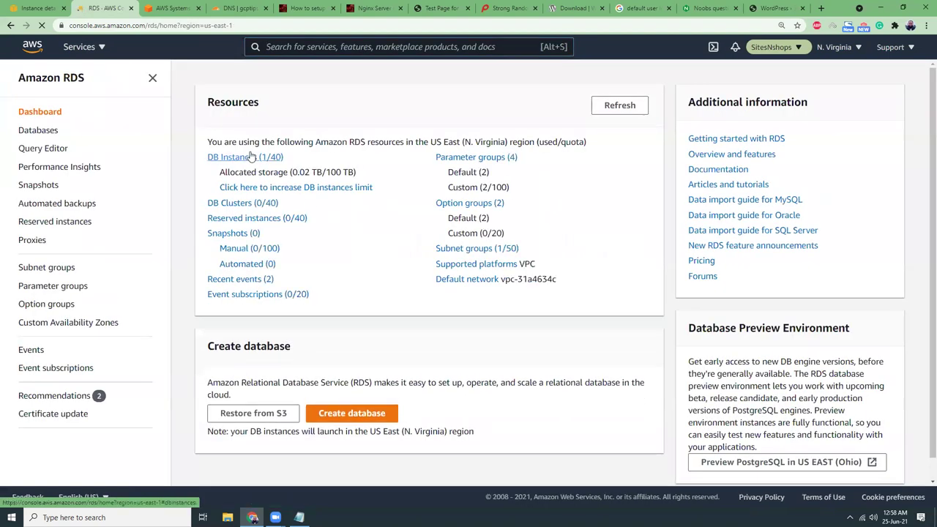
pyautogui.click(250, 155)
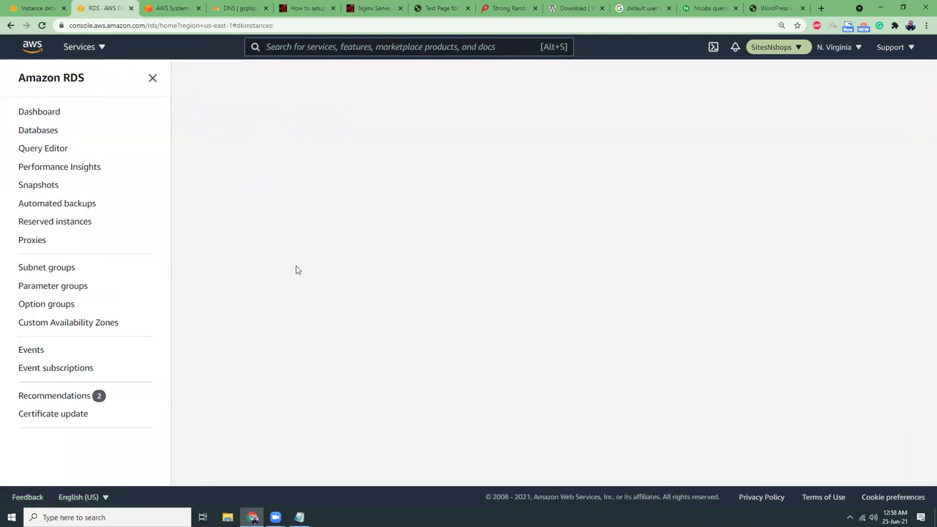
pyautogui.click(293, 210)
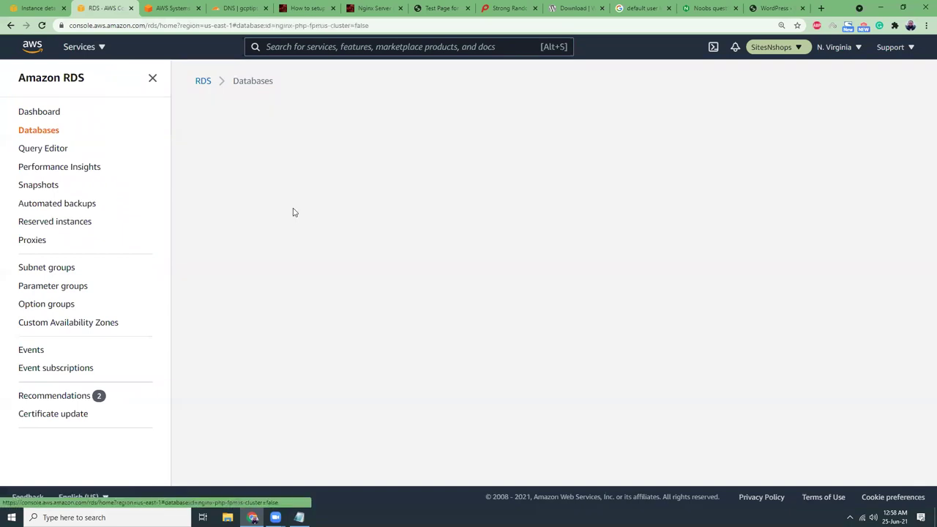
pyautogui.scroll(-1, 305, 282)
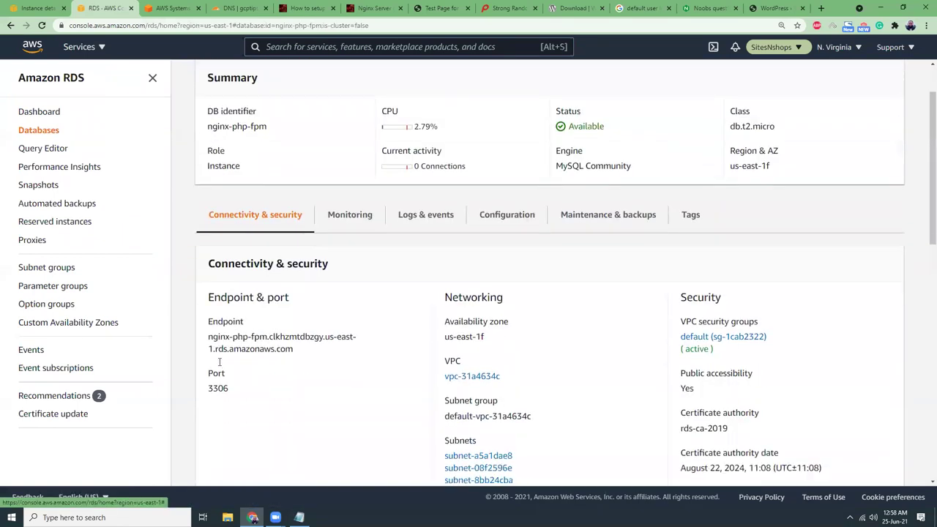
pyautogui.moveTo(209, 311); pyautogui.dragTo(294, 321)
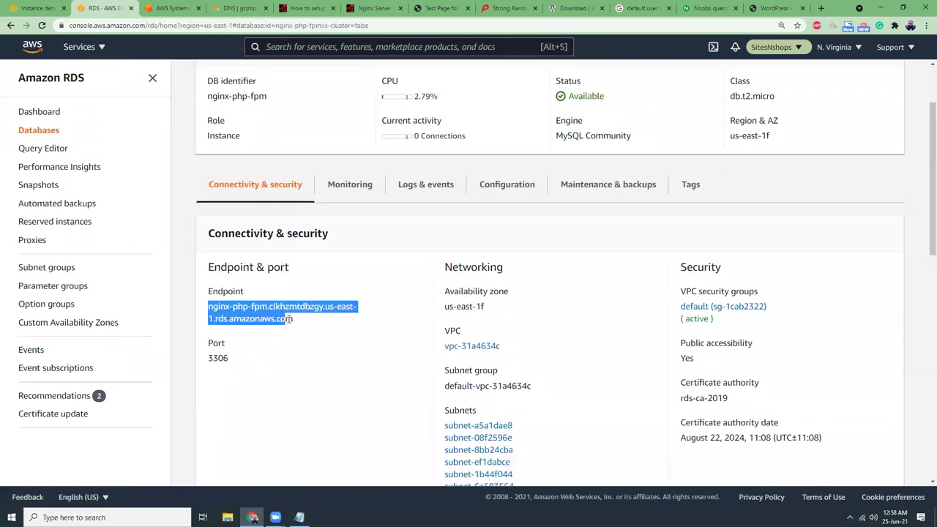
# Replace localhost with the RDS endpoint as Database Host and set the username to admin.
pyautogui.click(776, 8)
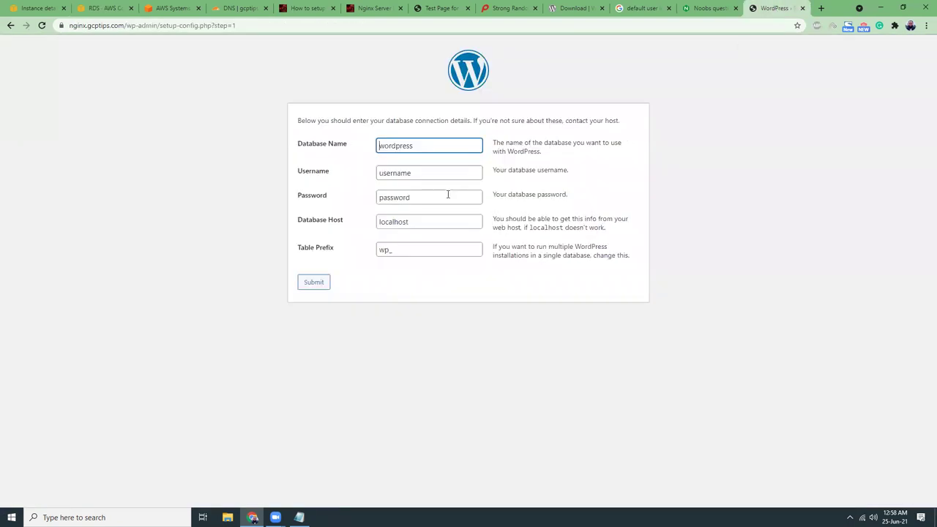
pyautogui.doubleClick(389, 219)
pyautogui.hotkey('ctrl', 'v')
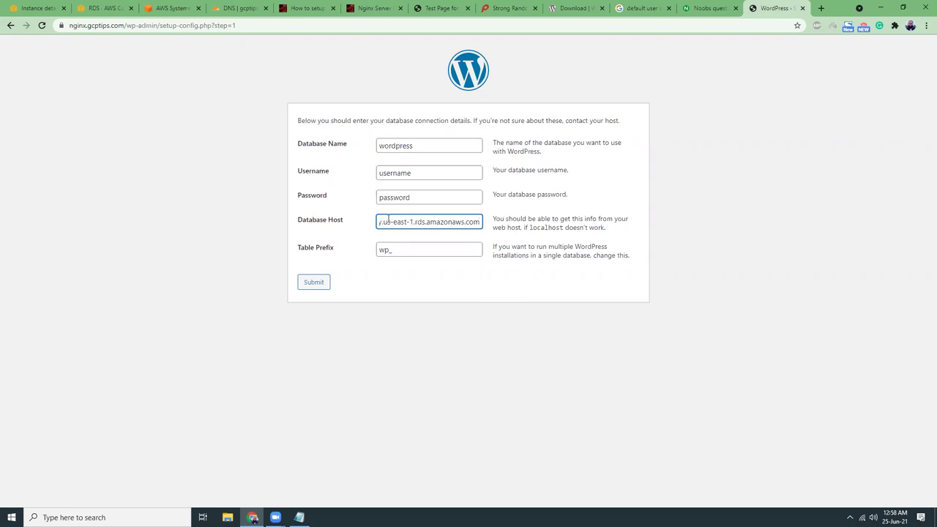
pyautogui.doubleClick(396, 174)
pyautogui.write('admin')
pyautogui.press('Escape')
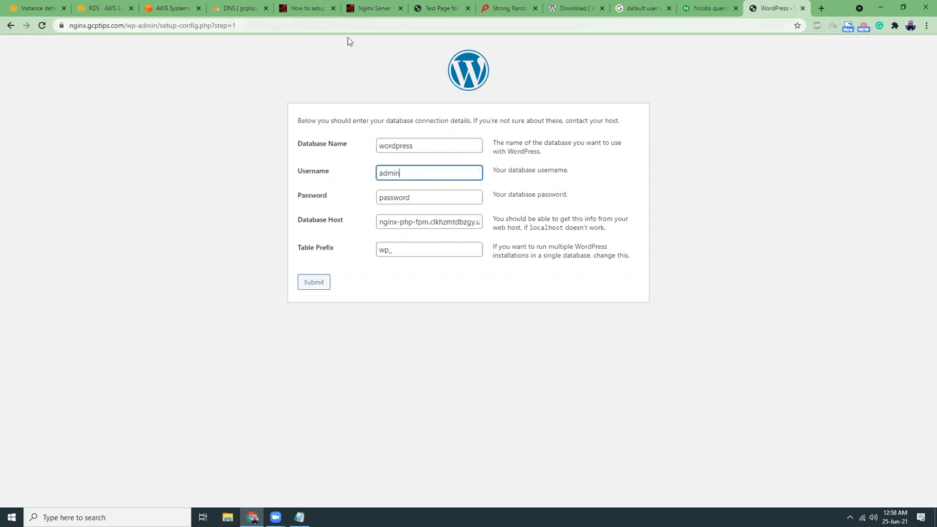
# Paste the generated database password, submit the details, and run the installation.
pyautogui.click(493, 15)
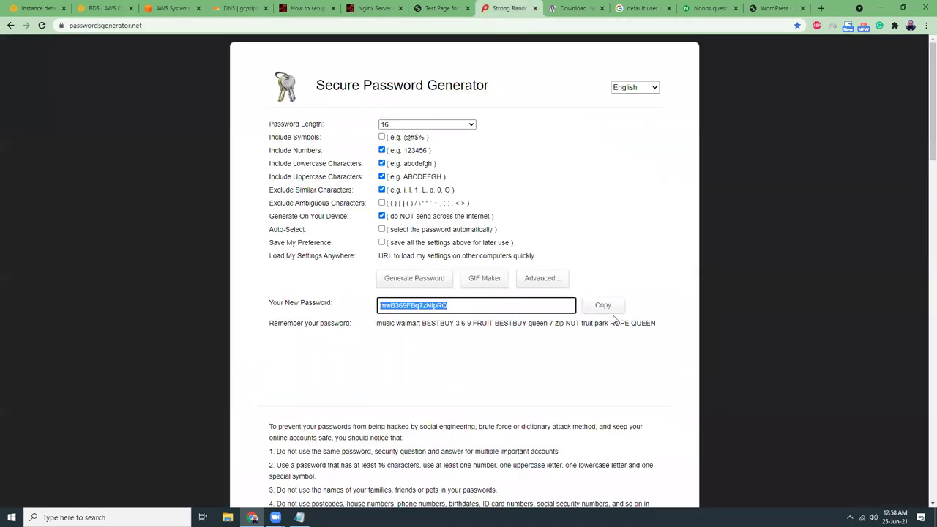
pyautogui.click(763, 14)
pyautogui.click(430, 198)
pyautogui.hotkey('ctrl', 'a')
pyautogui.hotkey('ctrl', 'v')
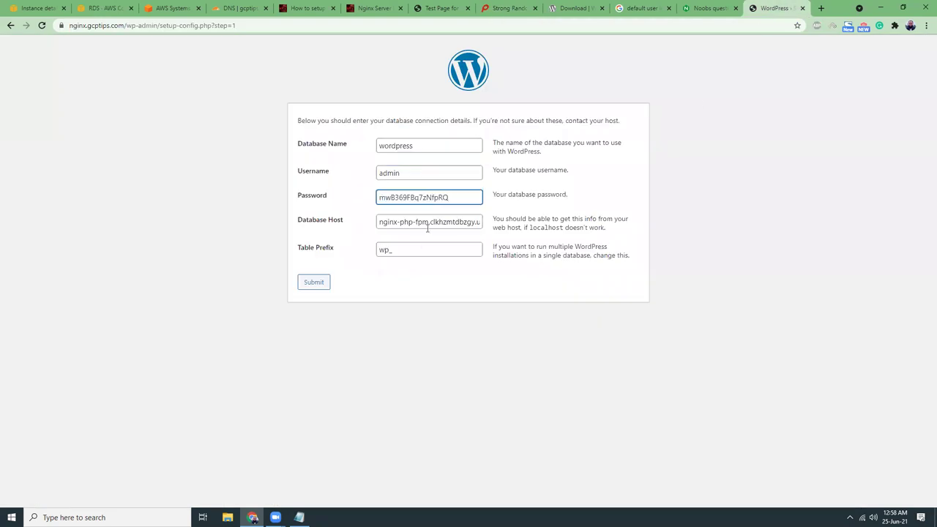
pyautogui.click(313, 283)
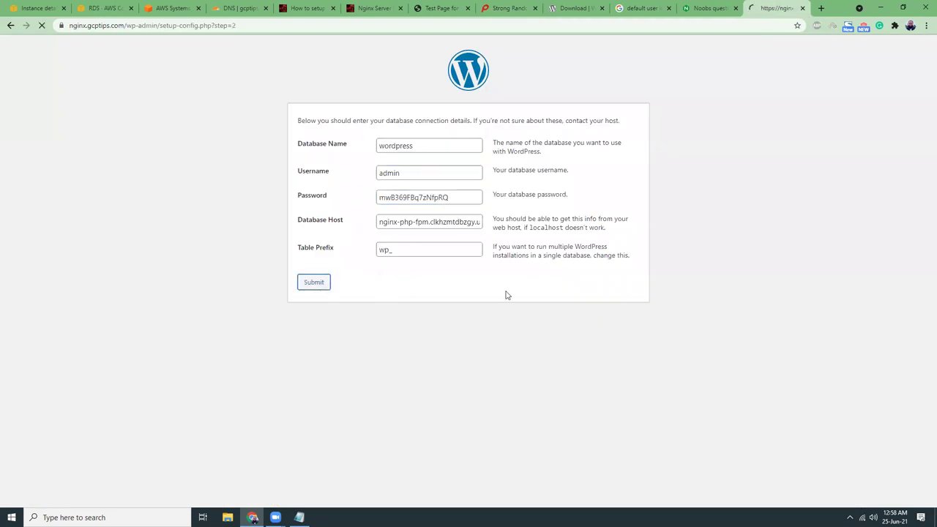
pyautogui.click(353, 158)
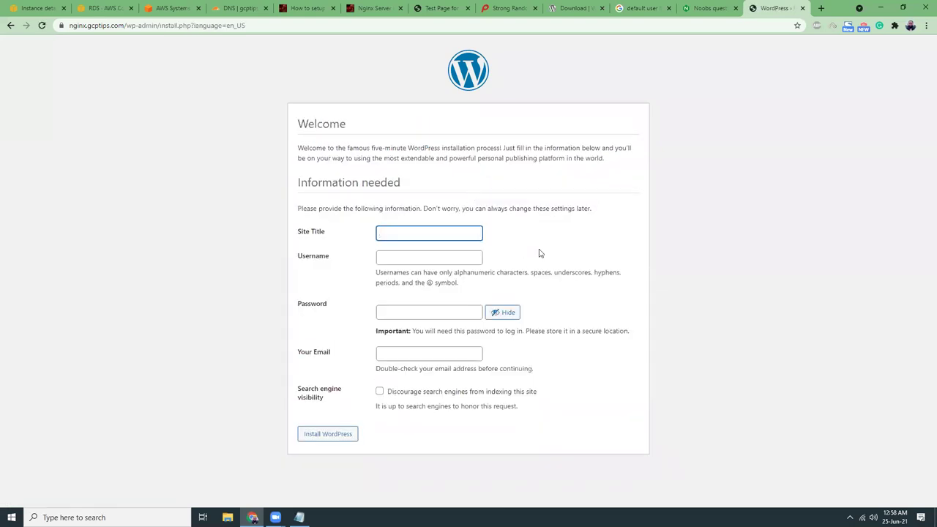
# Fill the site title GcpTips and the saved admin email, then submit.
pyautogui.write('GcpTIps')
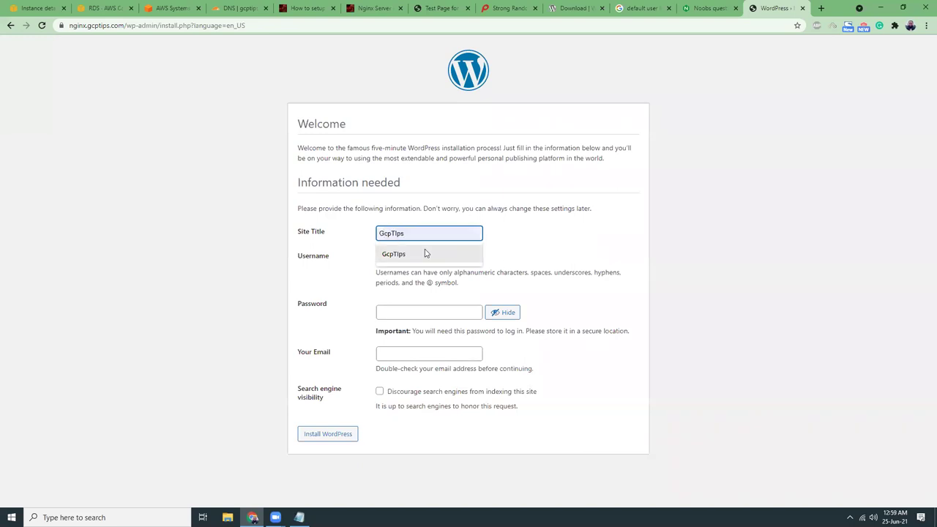
pyautogui.click(427, 254)
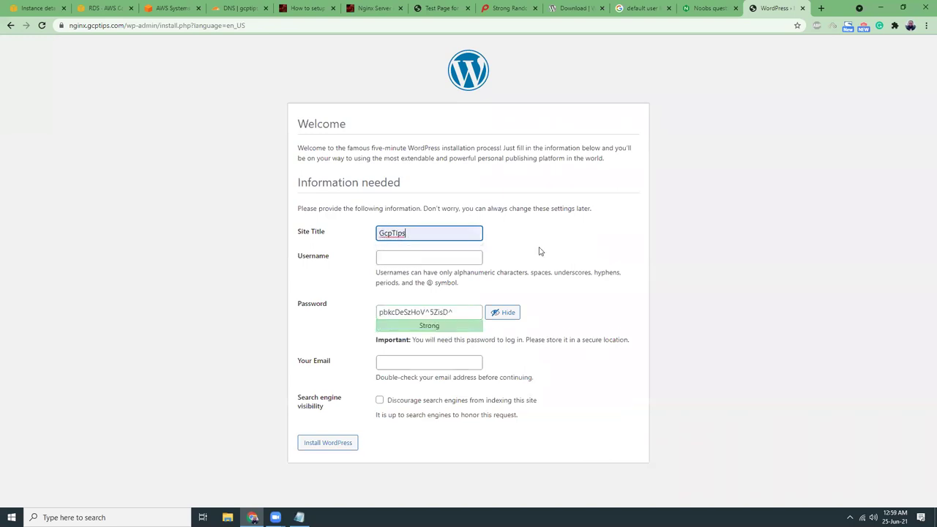
pyautogui.click(410, 368)
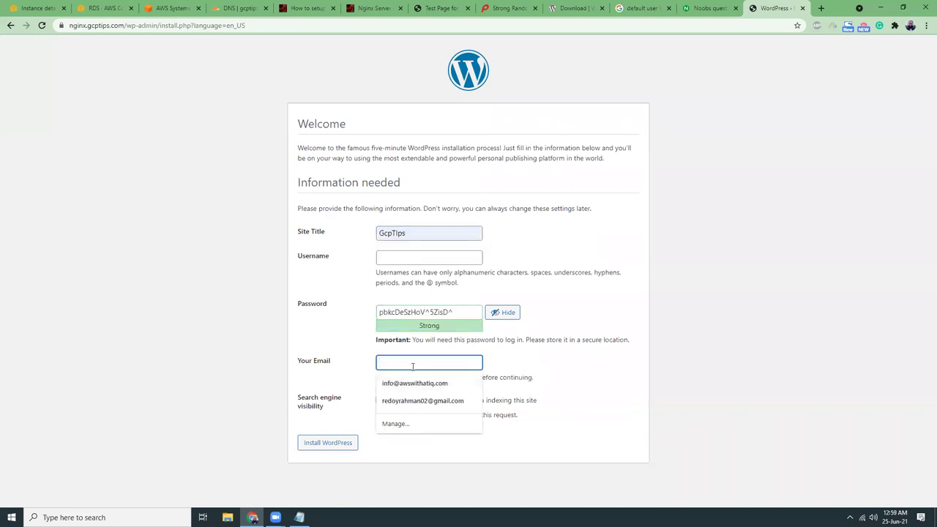
pyautogui.click(412, 383)
pyautogui.click(333, 444)
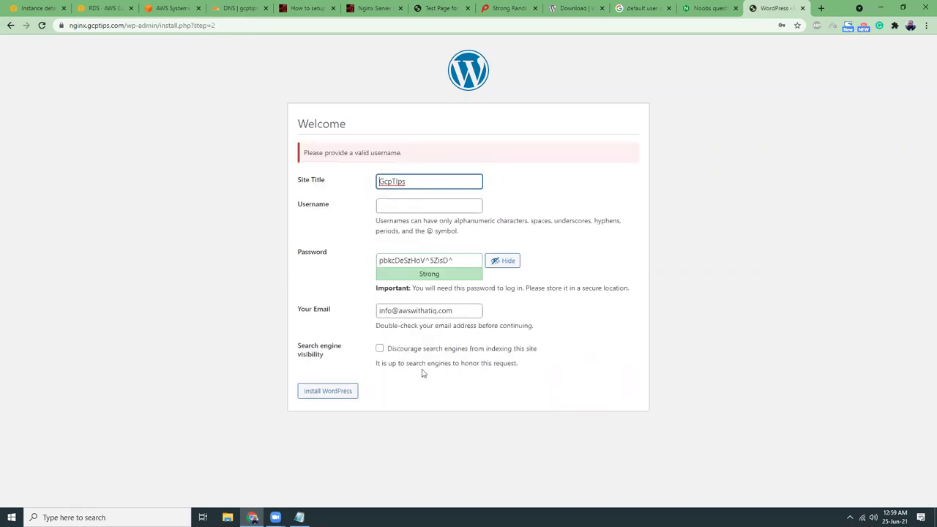
# Enter the admin username, install WordPress, dismiss the save-password offer, and go to Log In.
pyautogui.click(402, 208)
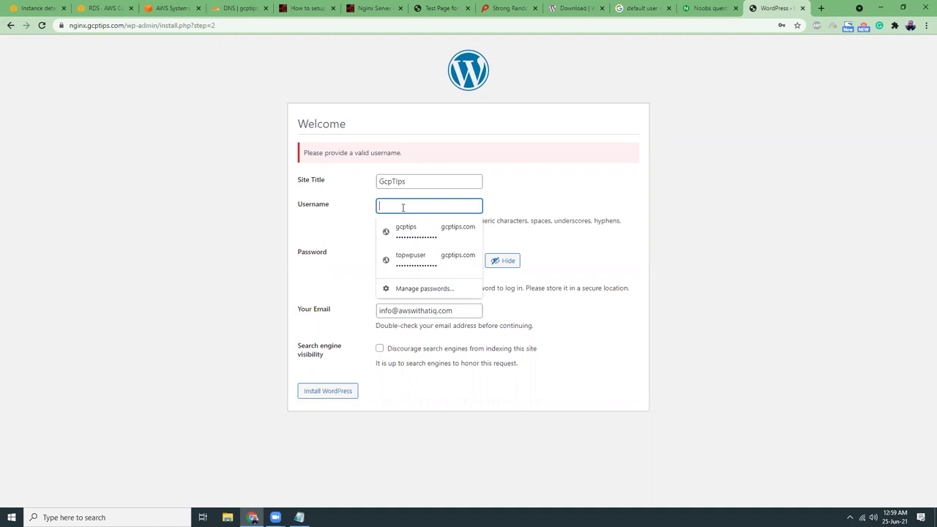
pyautogui.write('nginx')
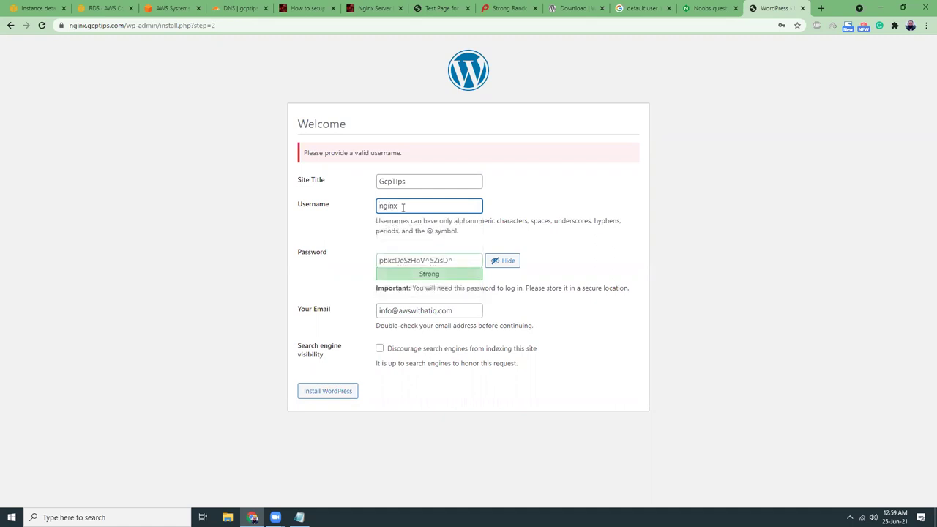
pyautogui.write('php')
pyautogui.click(341, 396)
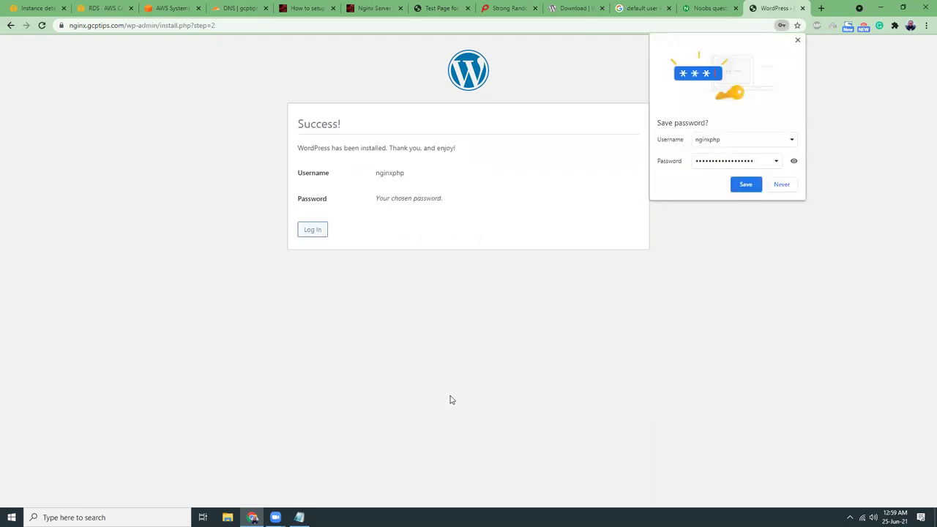
pyautogui.click(797, 41)
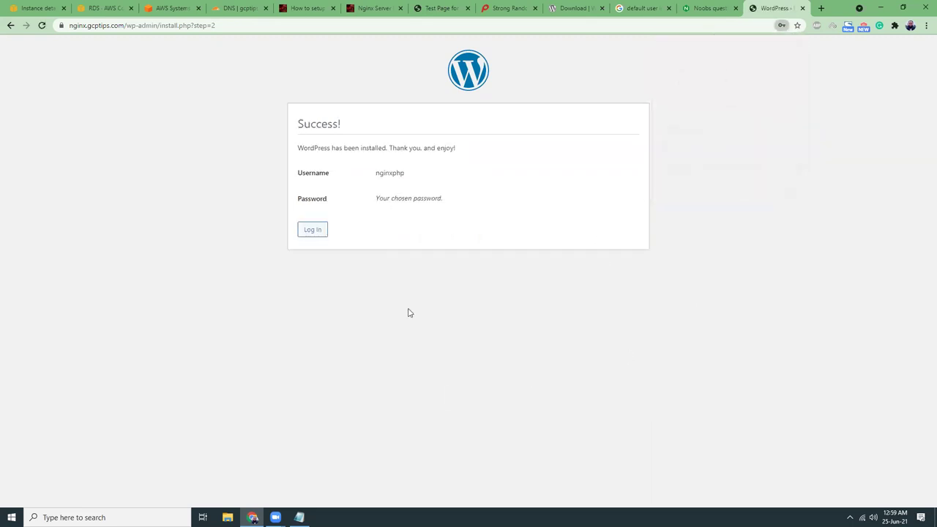
pyautogui.click(316, 231)
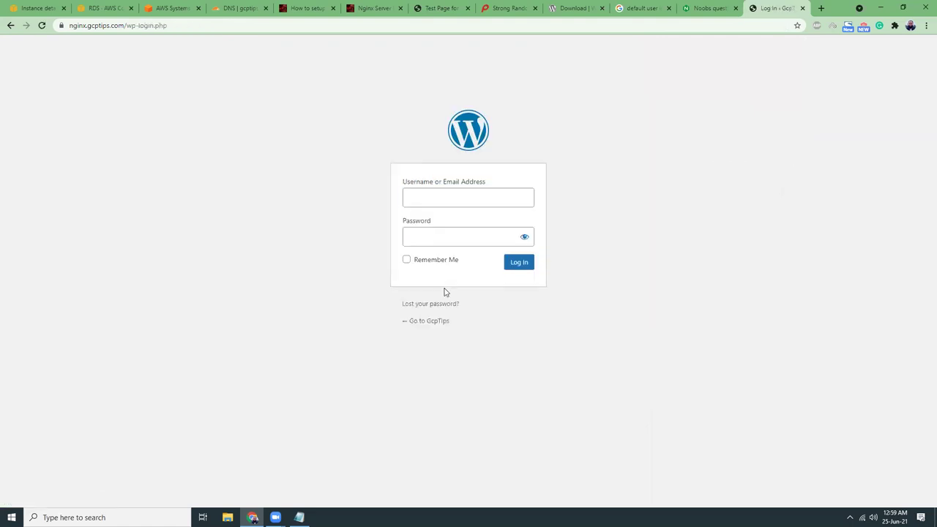
# Remove wp-login.php from the address to load the GcpTips home page with its Hello world! post.
pyautogui.click(450, 199)
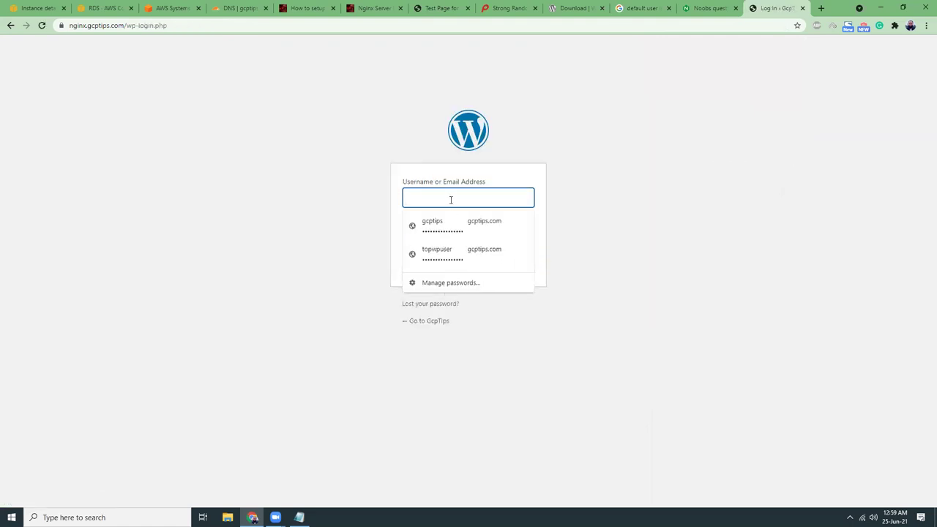
pyautogui.click(318, 204)
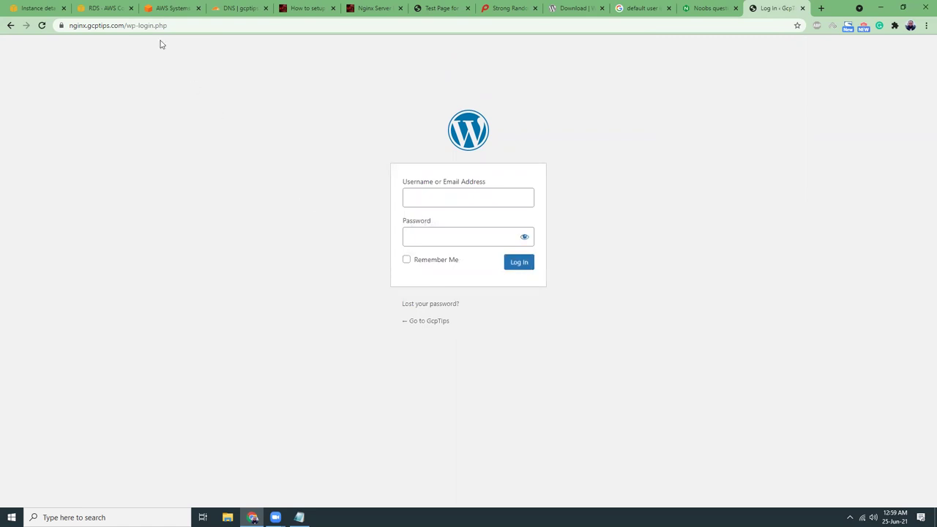
pyautogui.moveTo(149, 26); pyautogui.dragTo(217, 27)
pyautogui.press('BackSpace')
pyautogui.press('Return')
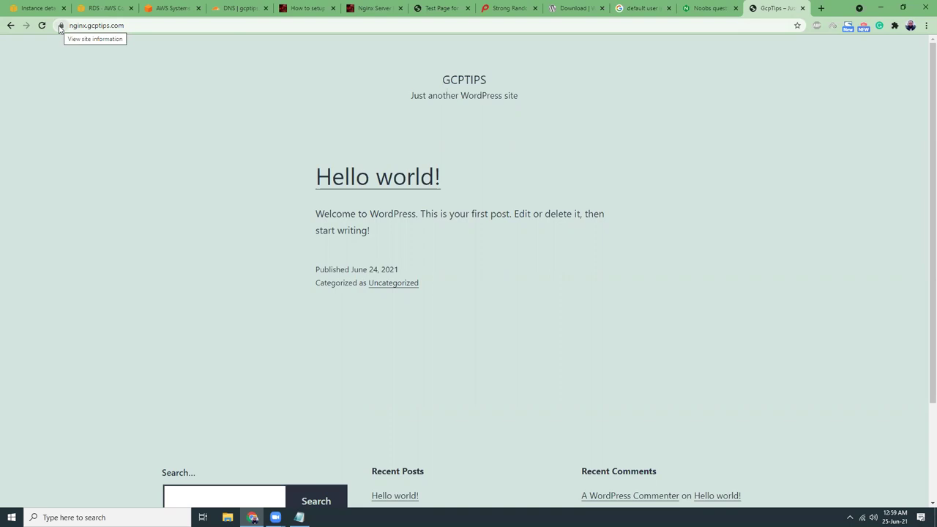
pyautogui.scroll(-2, 561, 227)
pyautogui.scroll(2, 502, 234)
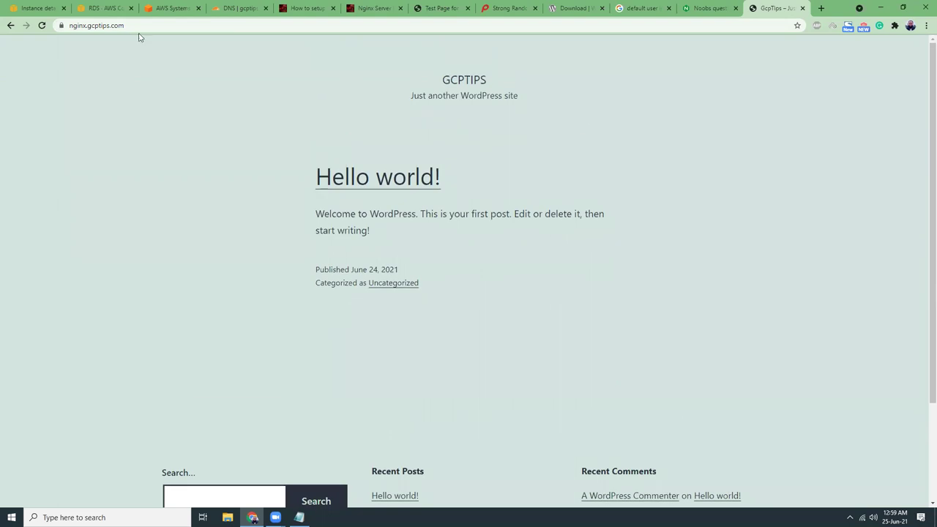
pyautogui.click(140, 26)
pyautogui.hotkey('ctrl', 'c')
# Search 'google pagespeed' in a new tab and open PageSpeed Insights.
pyautogui.click(820, 8)
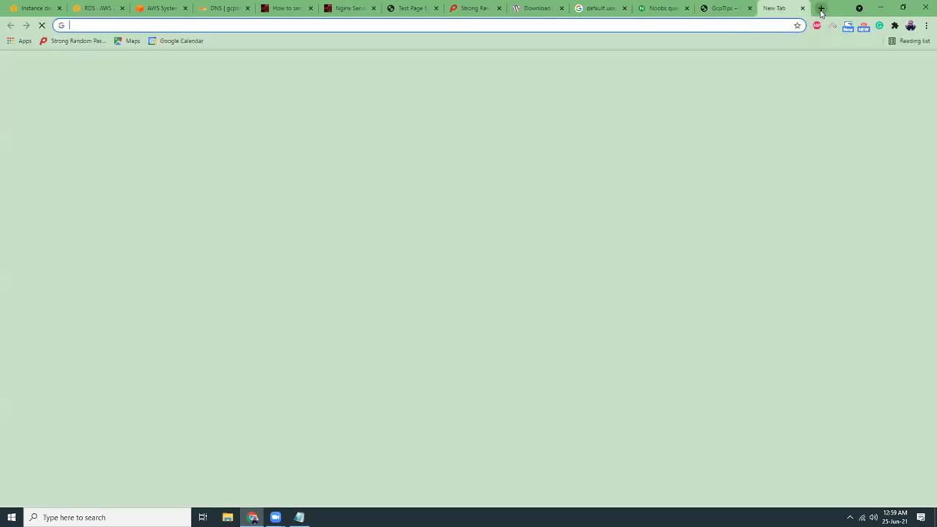
pyautogui.write('google pag')
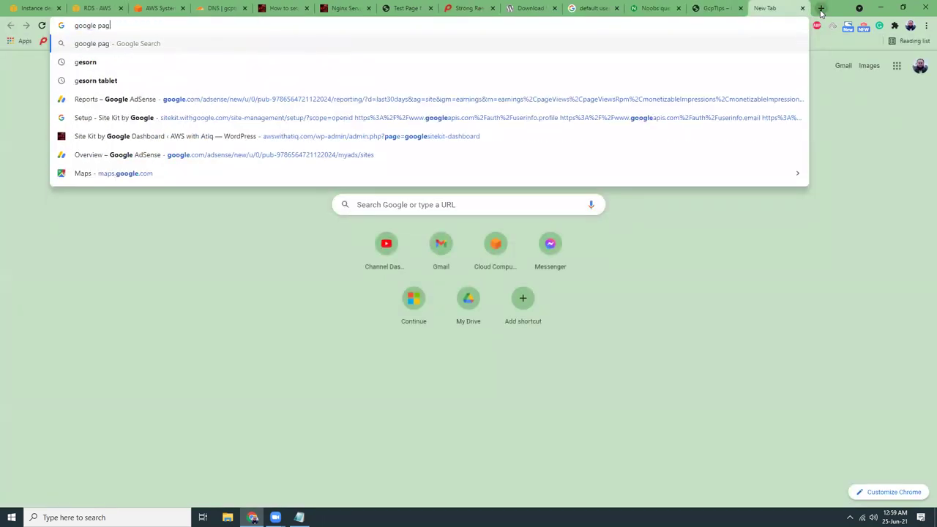
pyautogui.write('e')
pyautogui.write('speed')
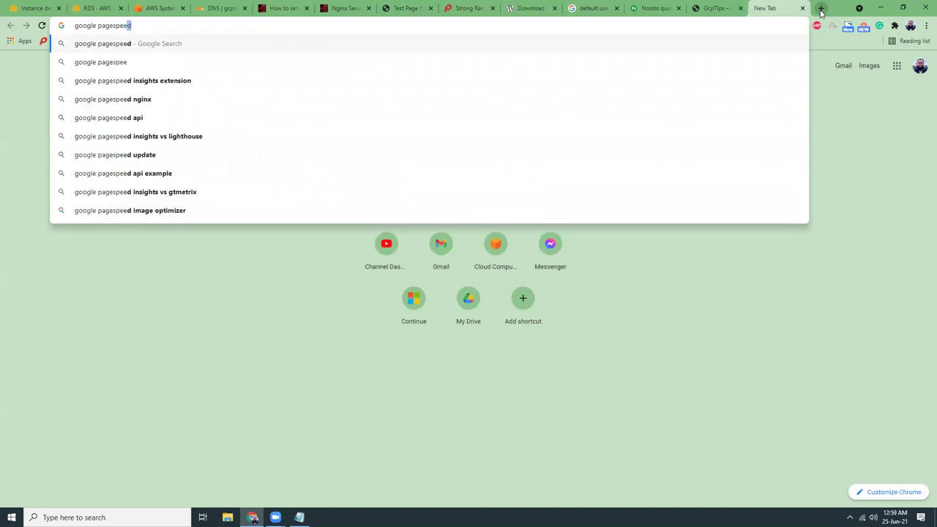
pyautogui.press('Return')
pyautogui.click(247, 142)
pyautogui.click(418, 134)
pyautogui.hotkey('ctrl', 'v')
pyautogui.click(674, 139)
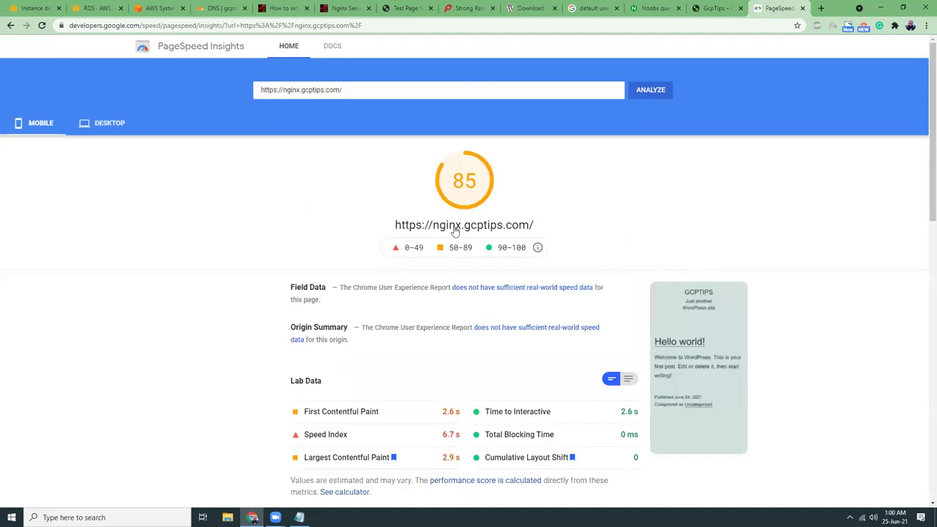
pyautogui.scroll(-3, 452, 228)
pyautogui.scroll(-3, 430, 227)
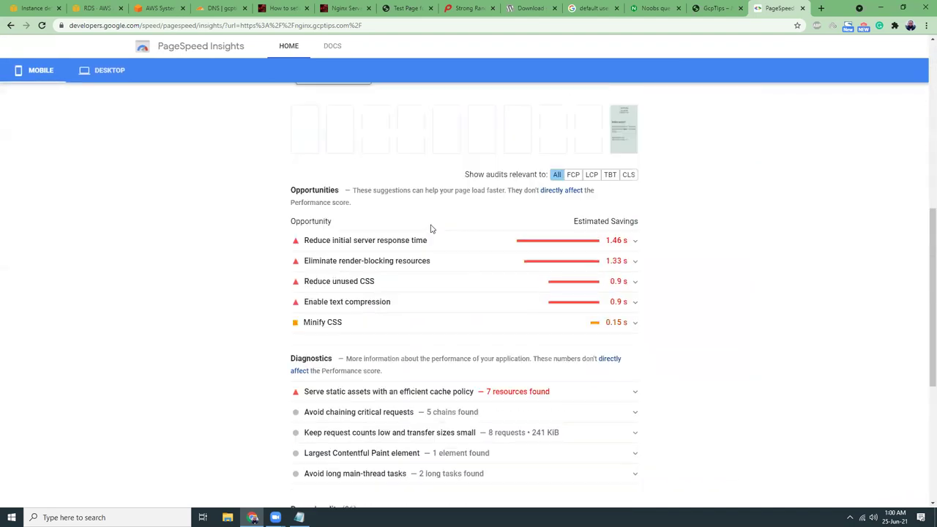
pyautogui.scroll(5, 376, 139)
pyautogui.scroll(2, 377, 139)
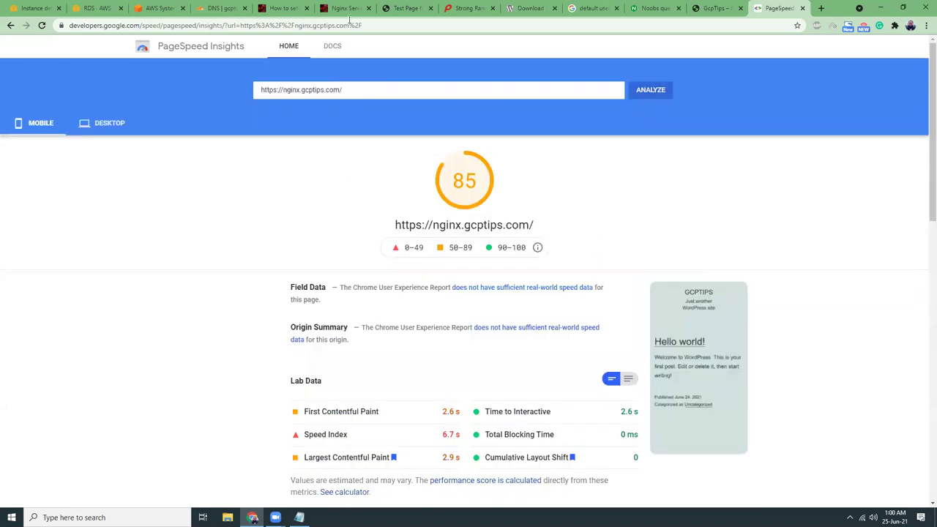
pyautogui.click(344, 8)
pyautogui.scroll(-5, 373, 230)
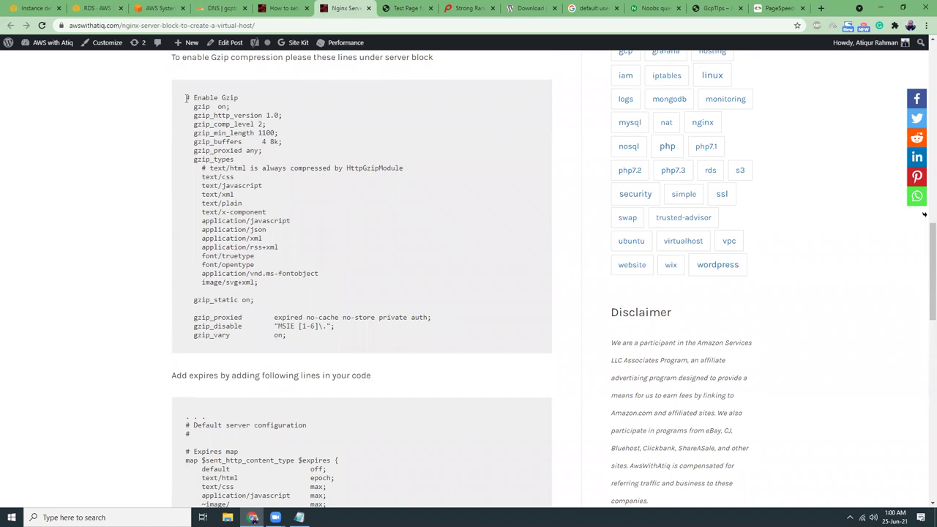
# Select the tutorial's '# Enable Gzip' through 'gzip_vary on;' block, then return to the Session Manager terminal.
pyautogui.scroll(-2, 247, 183)
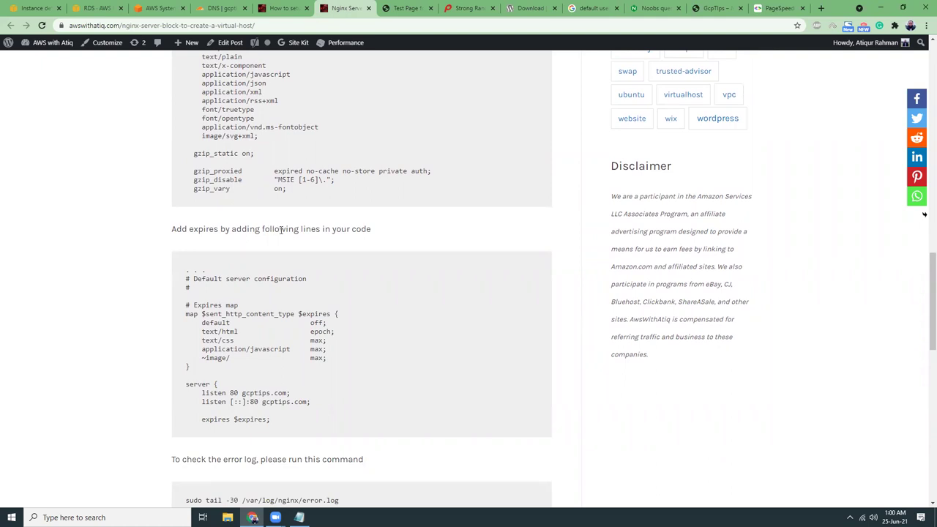
pyautogui.scroll(2, 268, 282)
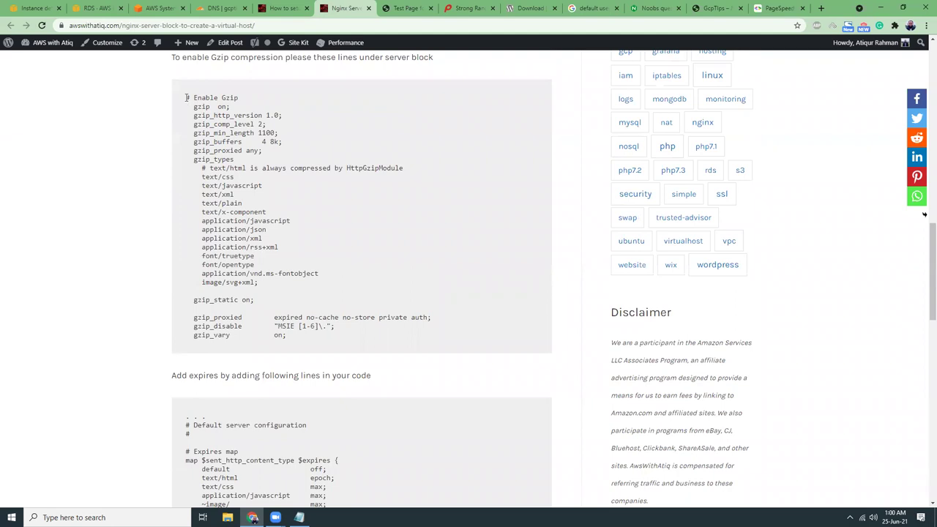
pyautogui.moveTo(187, 97); pyautogui.dragTo(332, 342)
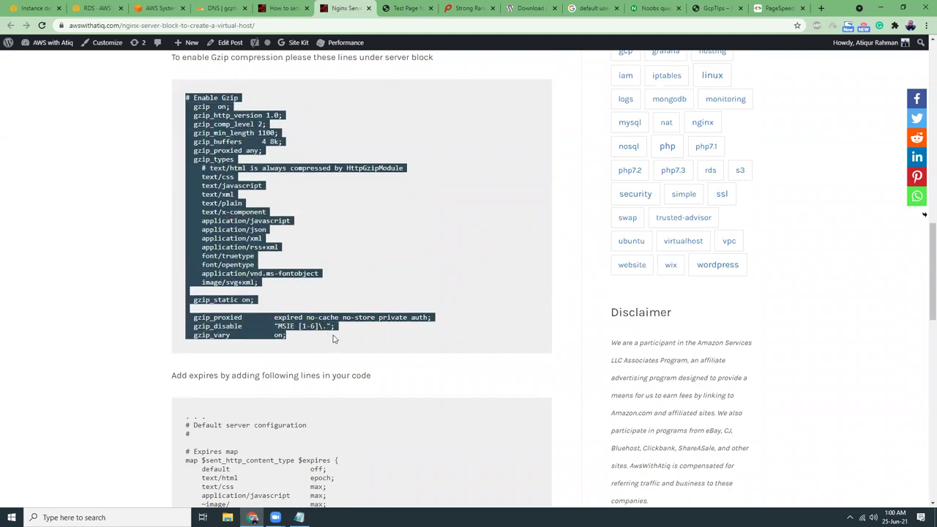
pyautogui.click(153, 9)
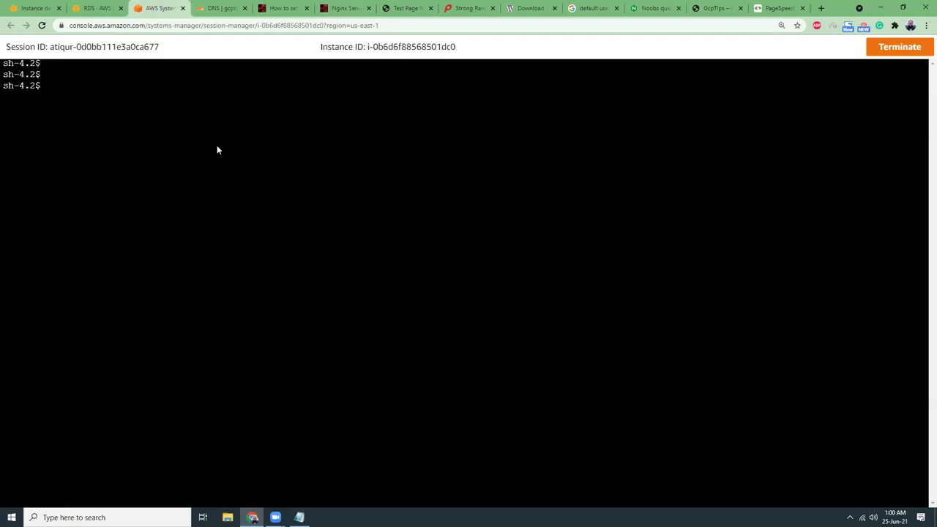
# Start a sudo vi command and tab-complete the path to /etc/nginx/conf.d/.
pyautogui.write('sudo vi /etc/nginx/')
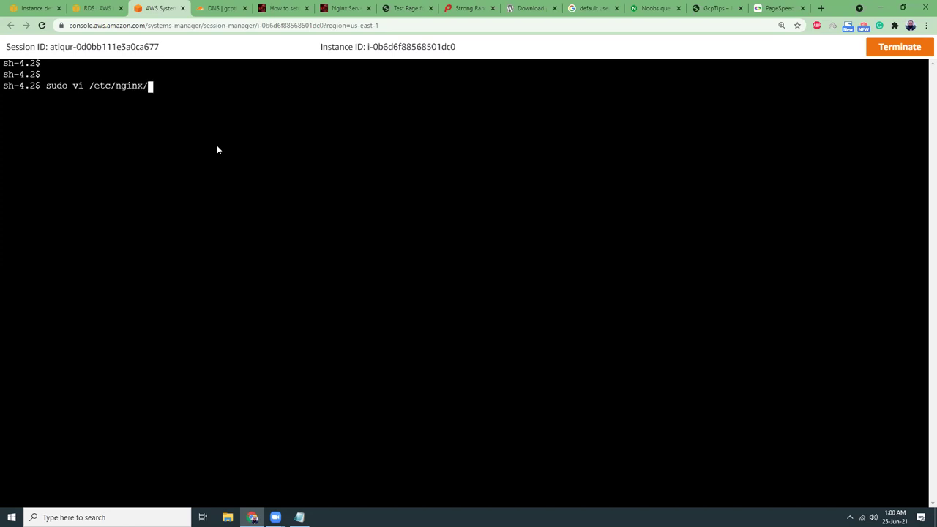
pyautogui.write('site')
pyautogui.press('BackSpace')
pyautogui.press('BackSpace')
pyautogui.press('BackSpace')
pyautogui.press('BackSpace')
pyautogui.press('BackSpace')
pyautogui.write('/')
pyautogui.press('Tab')
pyautogui.press('Tab')
pyautogui.write('conf.')
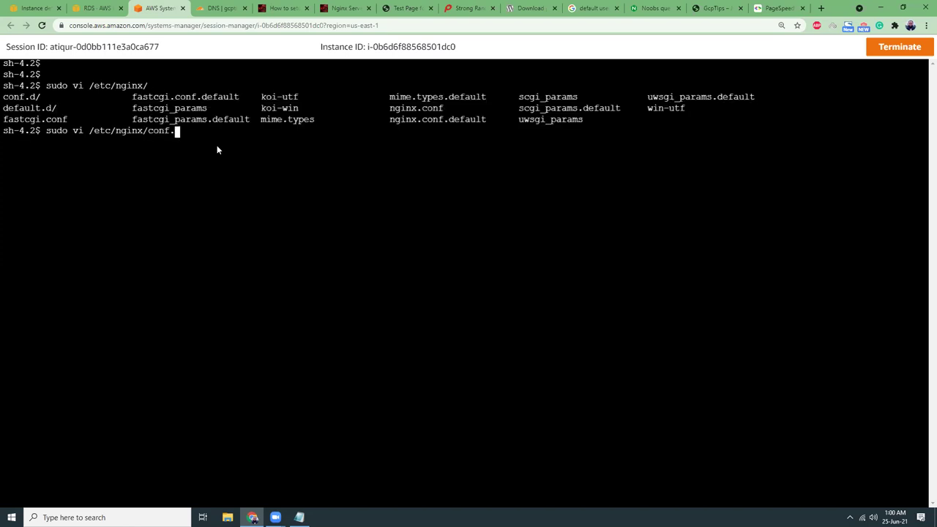
pyautogui.write('d/')
pyautogui.press('Tab')
pyautogui.press('Tab')
pyautogui.press('Tab')
pyautogui.press('Tab')
# Open nginx.gcptips.conf in vi and move down to the FastCGI cache settings.
pyautogui.write('ngx')
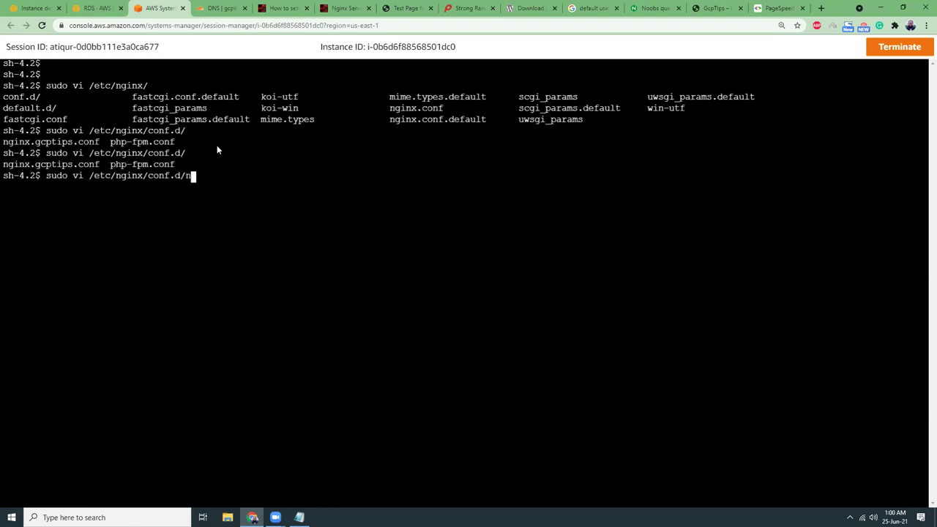
pyautogui.press('BackSpace')
pyautogui.write('in')
pyautogui.press('Tab')
pyautogui.press('Return')
pyautogui.press('Down')
pyautogui.press('Down')
pyautogui.press('Down')
pyautogui.press('Down')
pyautogui.press('Down')
pyautogui.press('Down')
pyautogui.press('Down')
pyautogui.press('Down')
pyautogui.press('Down')
pyautogui.press('Down')
pyautogui.press('Down')
pyautogui.press('Down')
pyautogui.press('Down')
pyautogui.press('Down')
pyautogui.press('Down')
pyautogui.press('Down')
pyautogui.press('Down')
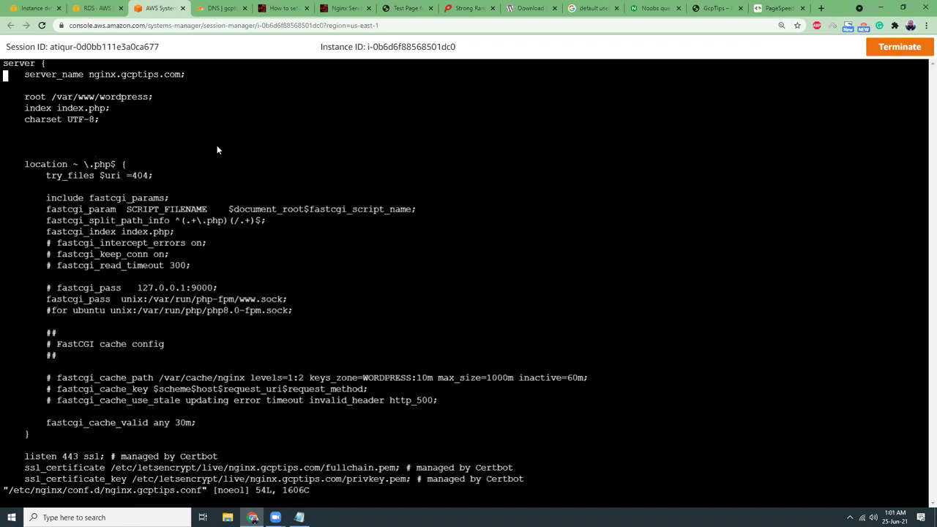
pyautogui.press('Down')
pyautogui.press('Down')
pyautogui.press('Down')
pyautogui.press('Down')
pyautogui.press('Down')
pyautogui.press('Down')
pyautogui.press('Down')
pyautogui.press('Down')
pyautogui.press('Down')
pyautogui.press('Down')
pyautogui.press('Down')
pyautogui.press('Down')
pyautogui.press('Down')
pyautogui.press('Down')
pyautogui.press('Down')
pyautogui.press('Down')
pyautogui.press('Down')
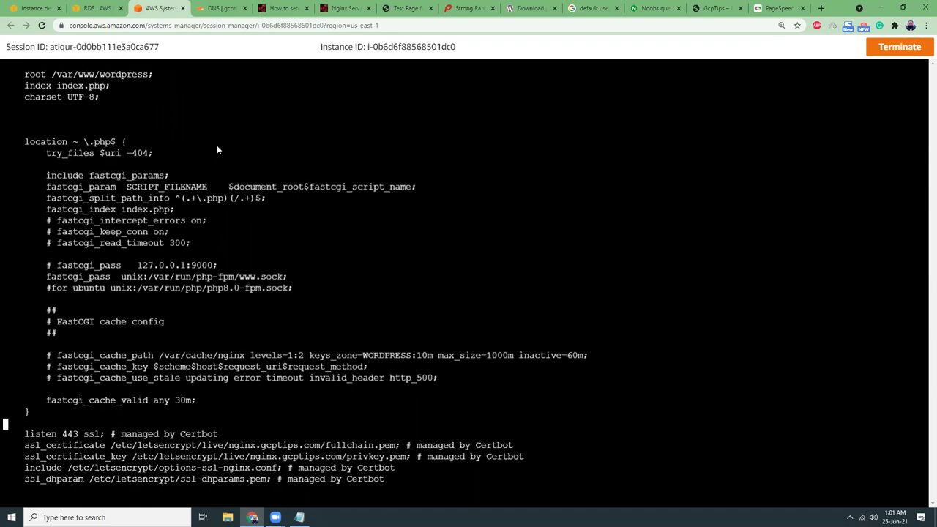